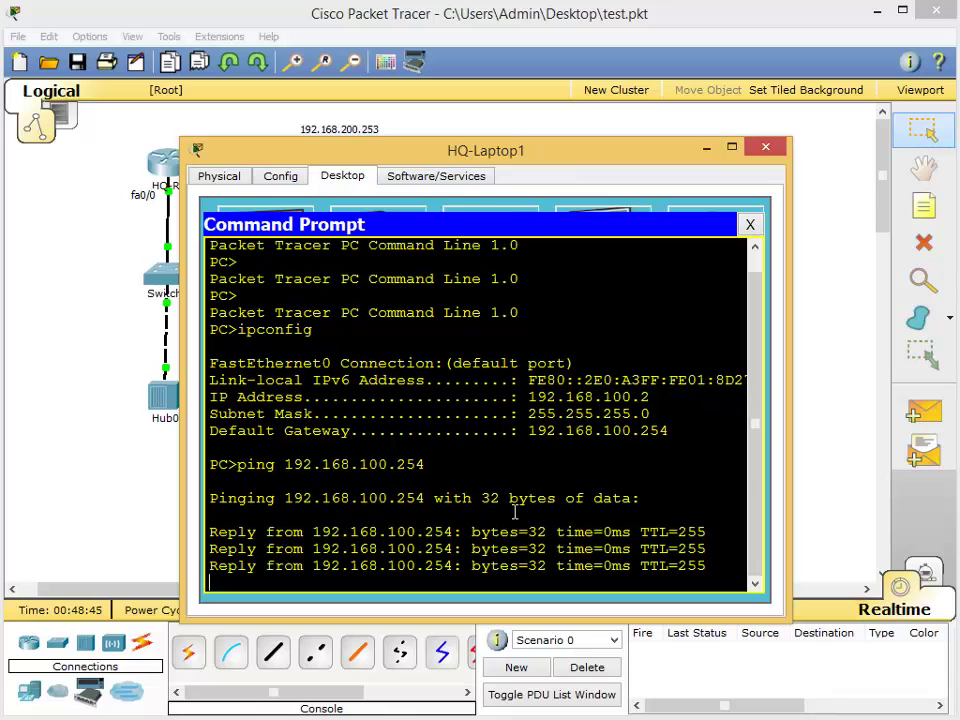
- Move Server0 slightly farther from HQ-R1, and reposition HQ-Laptop1 together with its IP label level with Switch0
{"action": "left_click", "coordinate": [765, 148]}
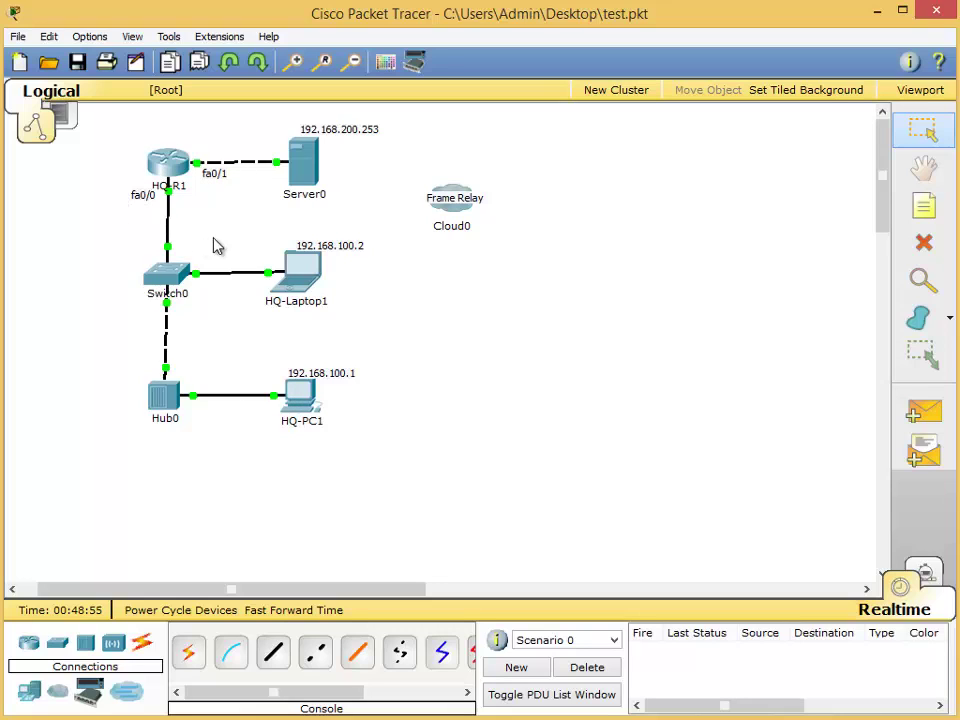
{"action": "left_click_drag", "start_coordinate": [306, 170], "coordinate": [340, 177]}
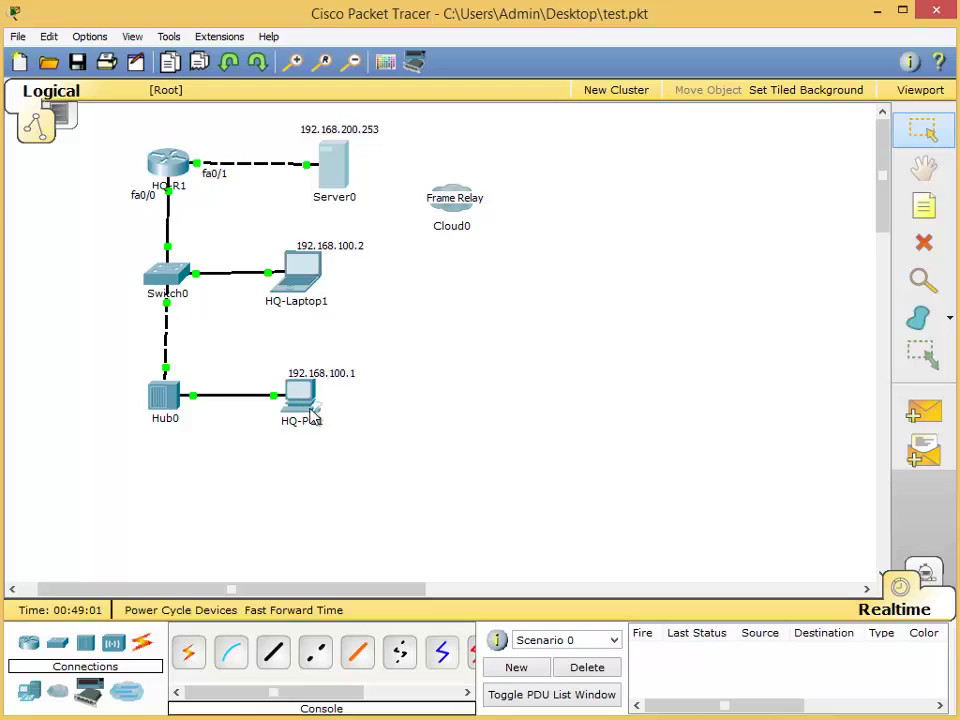
{"action": "left_click_drag", "start_coordinate": [273, 222], "coordinate": [358, 313]}
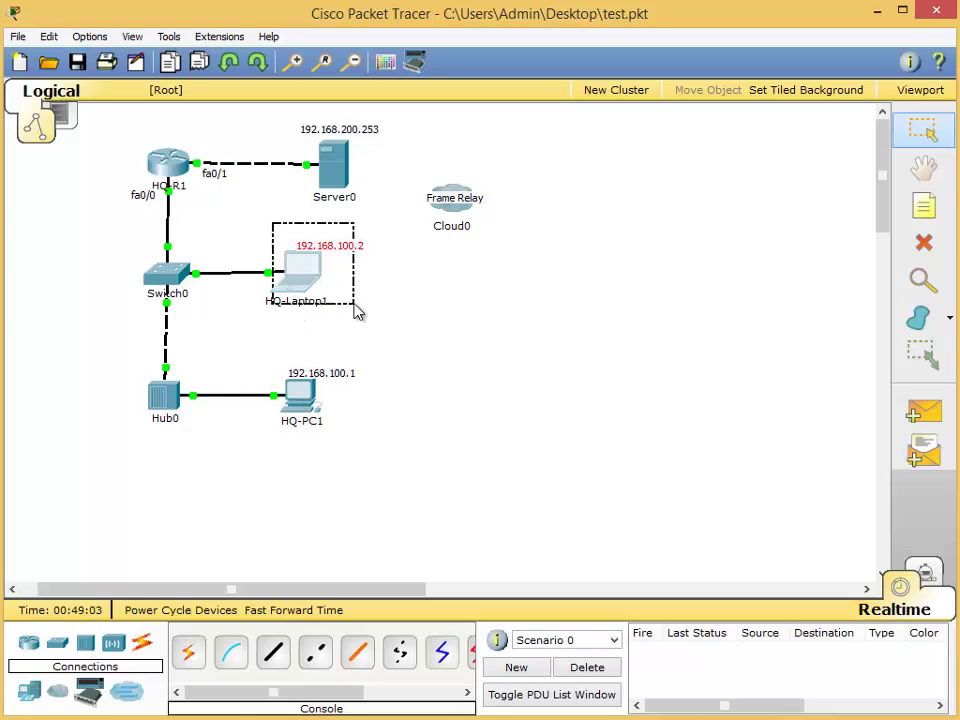
{"action": "mouse_move", "coordinate": [321, 279]}
{"action": "left_mouse_down"}
{"action": "mouse_move", "coordinate": [326, 298]}
{"action": "mouse_move", "coordinate": [319, 290]}
{"action": "left_mouse_up"}
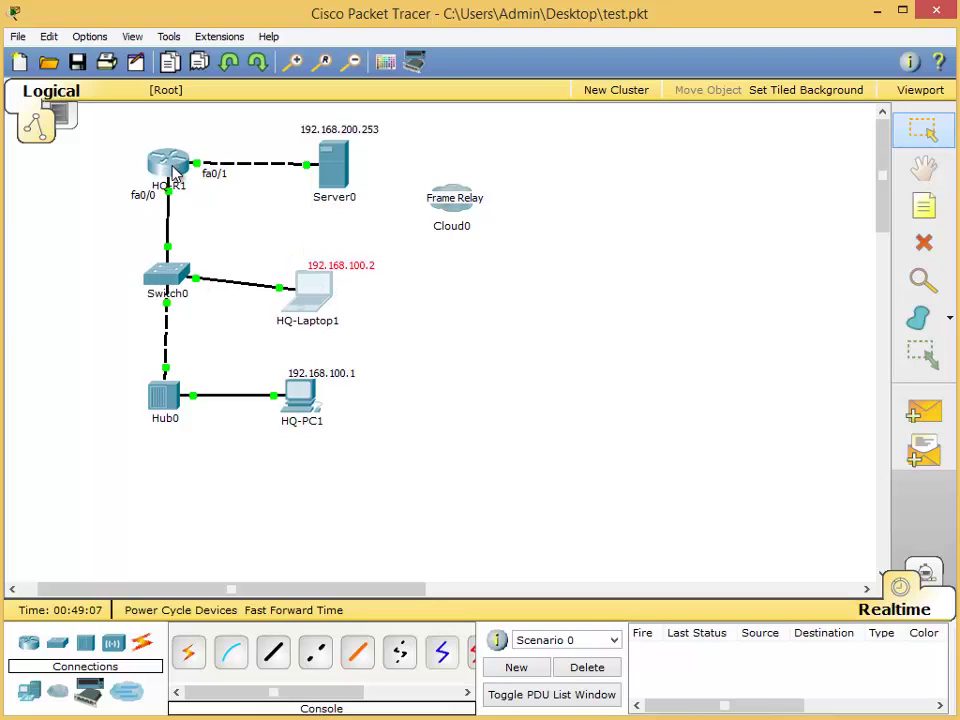
{"action": "left_click", "coordinate": [548, 331]}
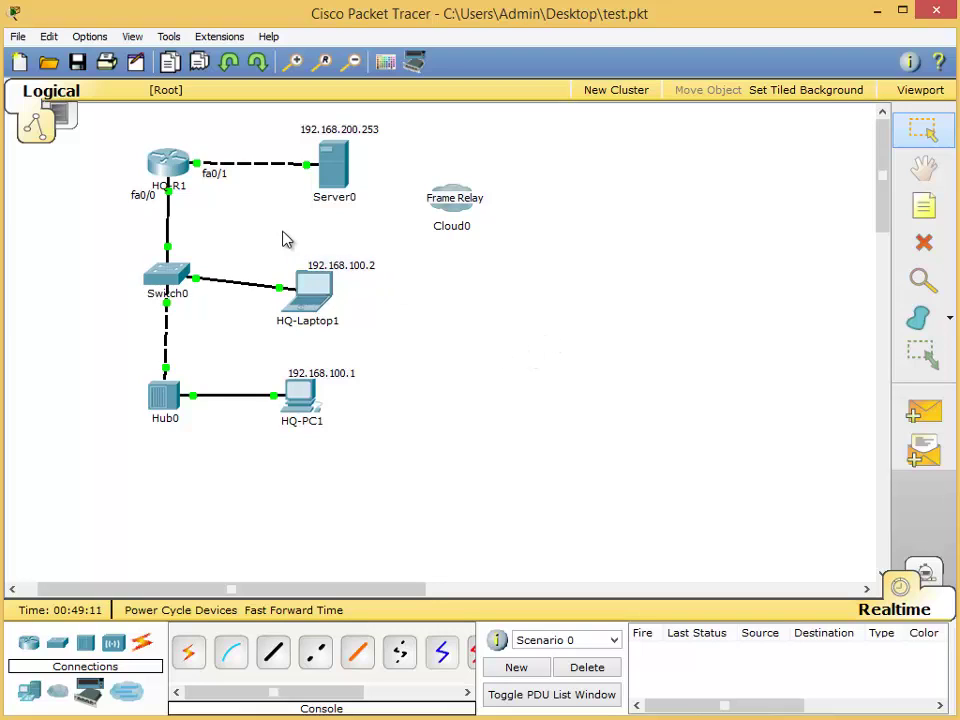
{"action": "left_click_drag", "start_coordinate": [276, 231], "coordinate": [403, 354]}
{"action": "left_click_drag", "start_coordinate": [311, 303], "coordinate": [316, 286]}
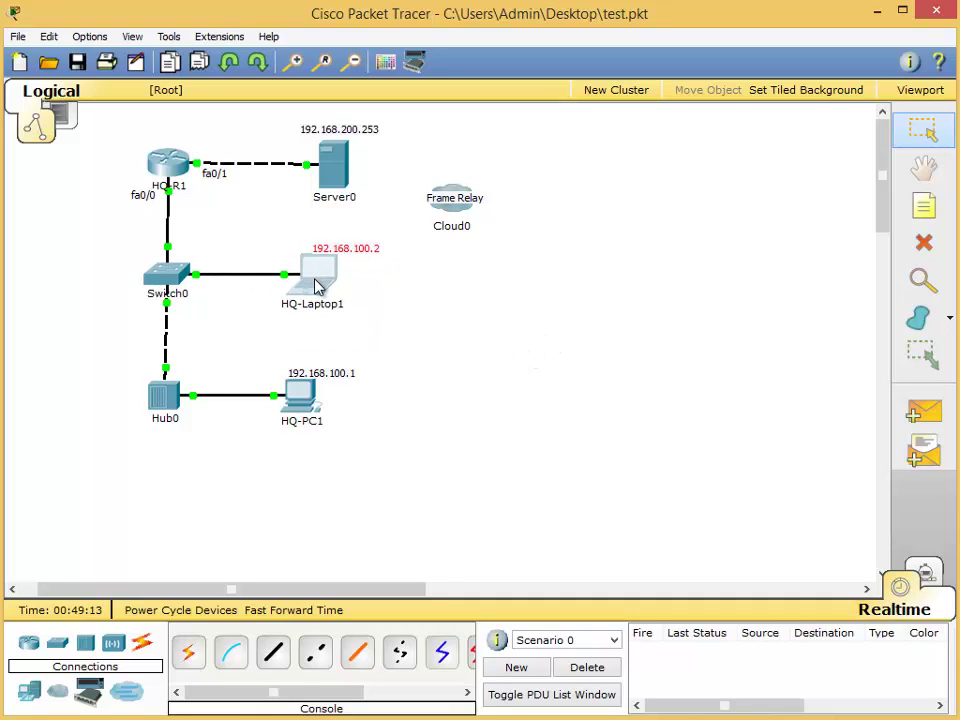
- Open the Command Prompt on HQ-Laptop1, and close the laptop's device window
{"action": "left_click", "coordinate": [312, 272]}
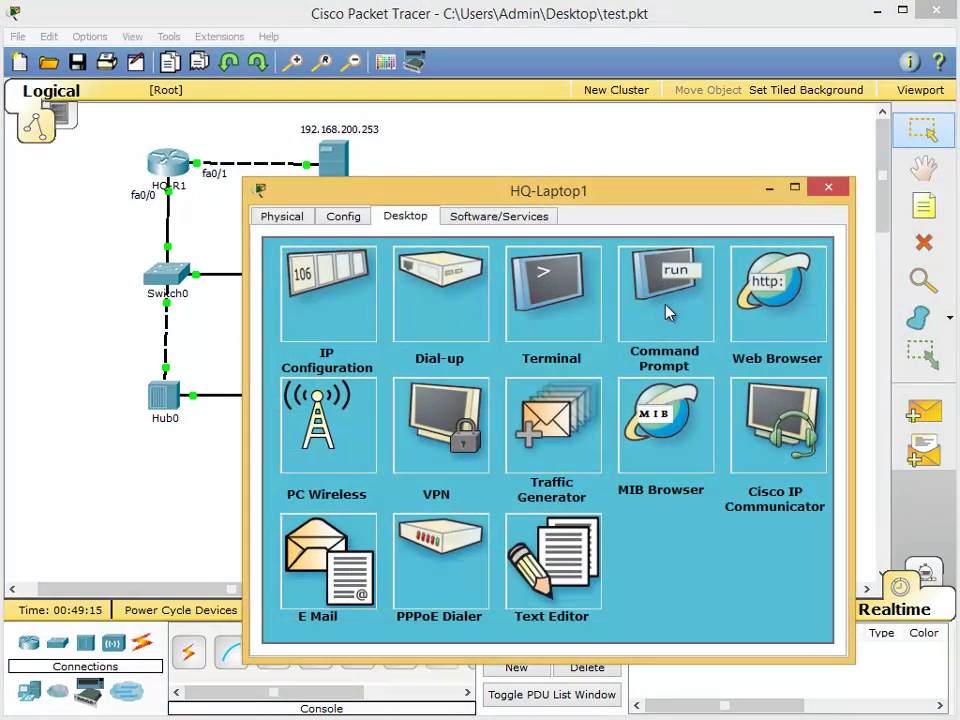
{"action": "left_click", "coordinate": [667, 312]}
{"action": "left_click", "coordinate": [829, 187]}
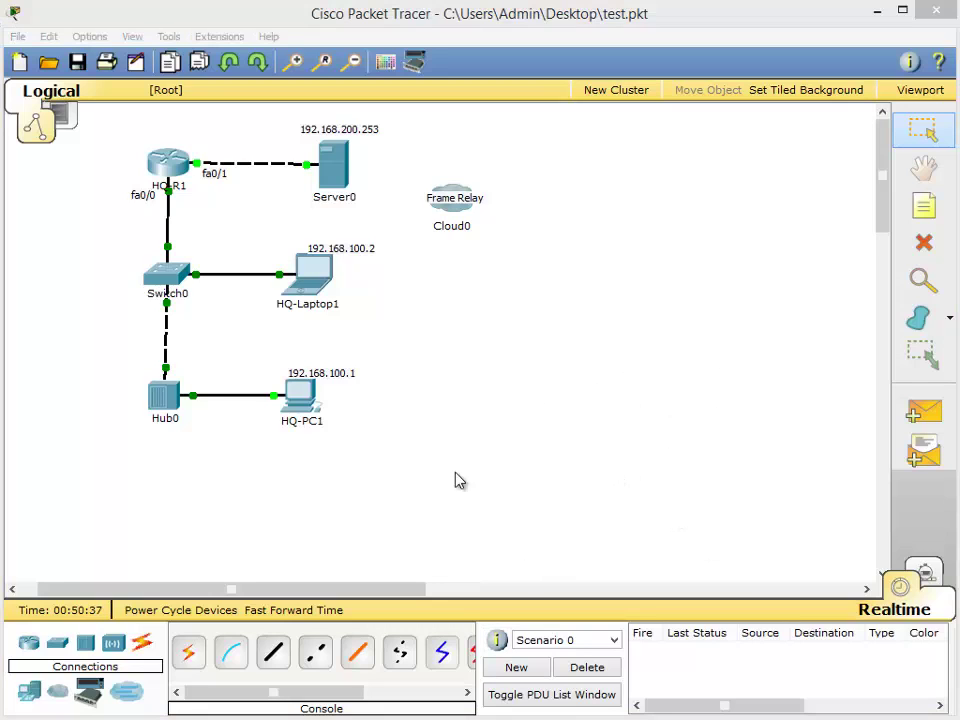
- Test connectivity with a simple PDU from HQ-PC1 to HQ-R1 in Realtime mode, and delete the PDU scenario
{"action": "left_click", "coordinate": [918, 420]}
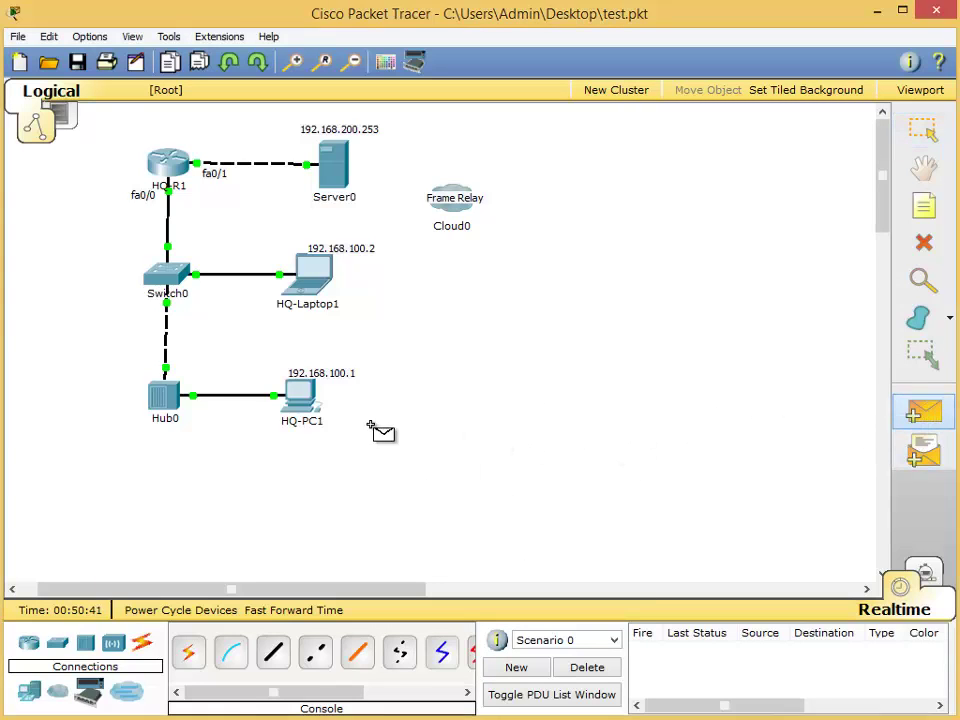
{"action": "left_click", "coordinate": [298, 400]}
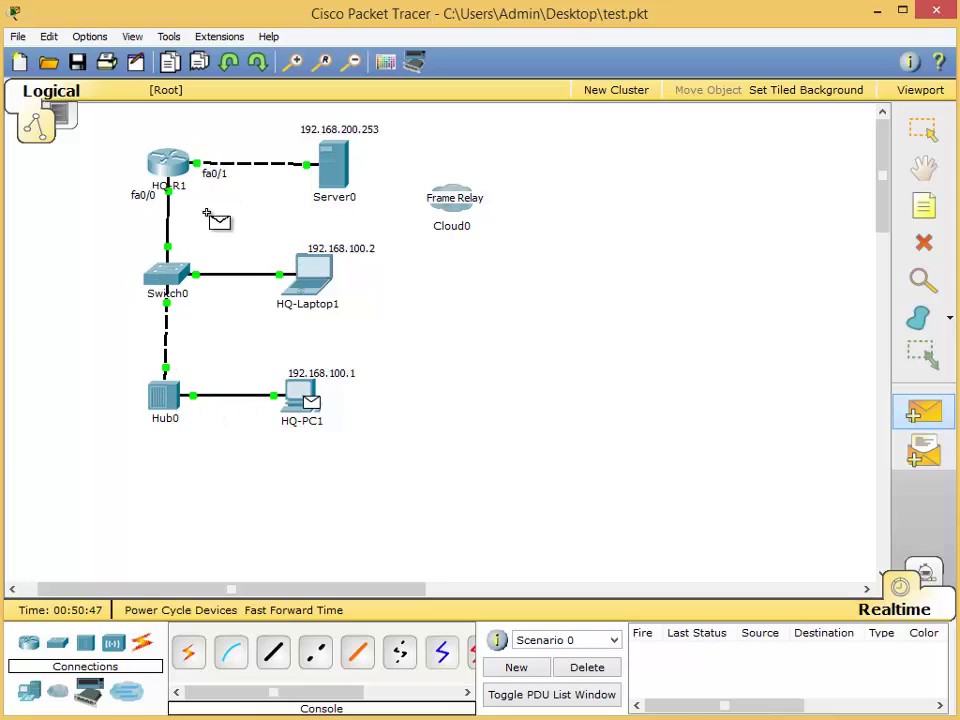
{"action": "left_click", "coordinate": [171, 165]}
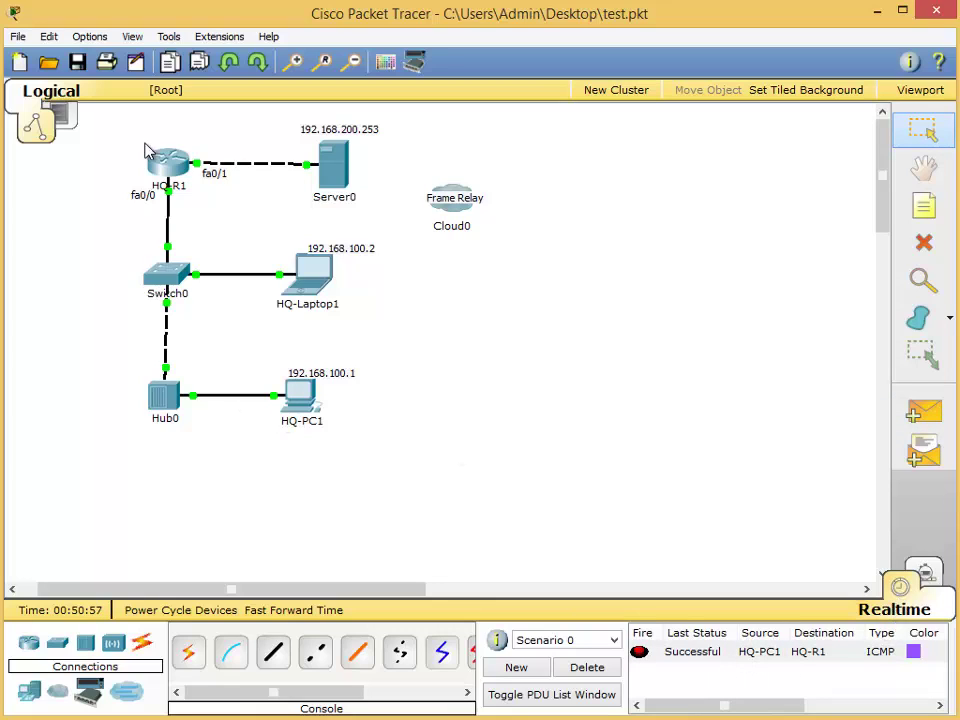
{"action": "left_click", "coordinate": [727, 653]}
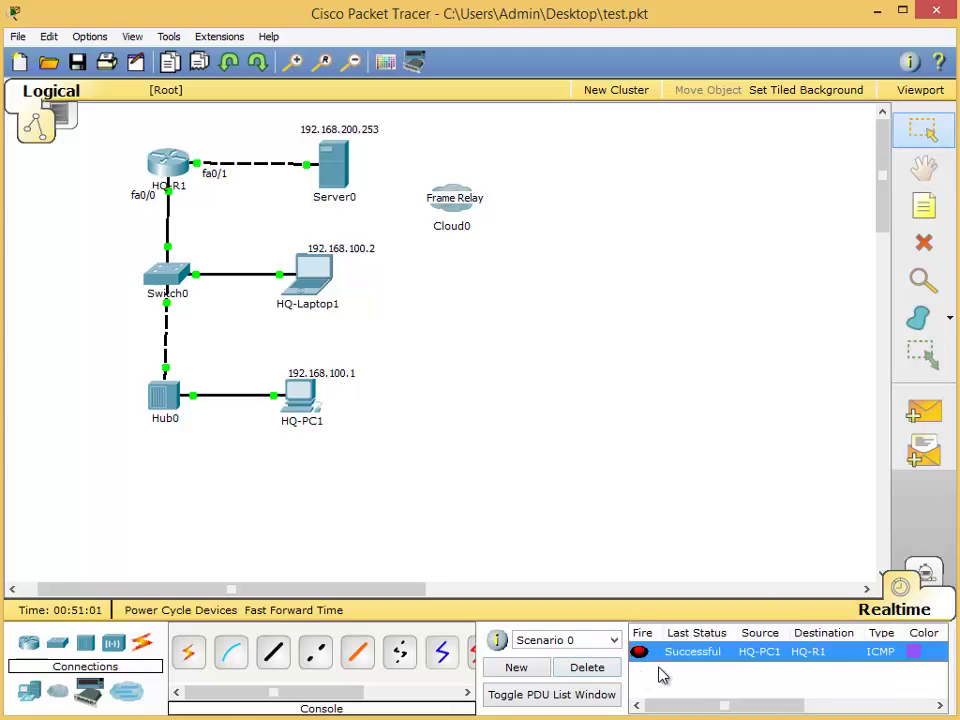
{"action": "left_click", "coordinate": [595, 667]}
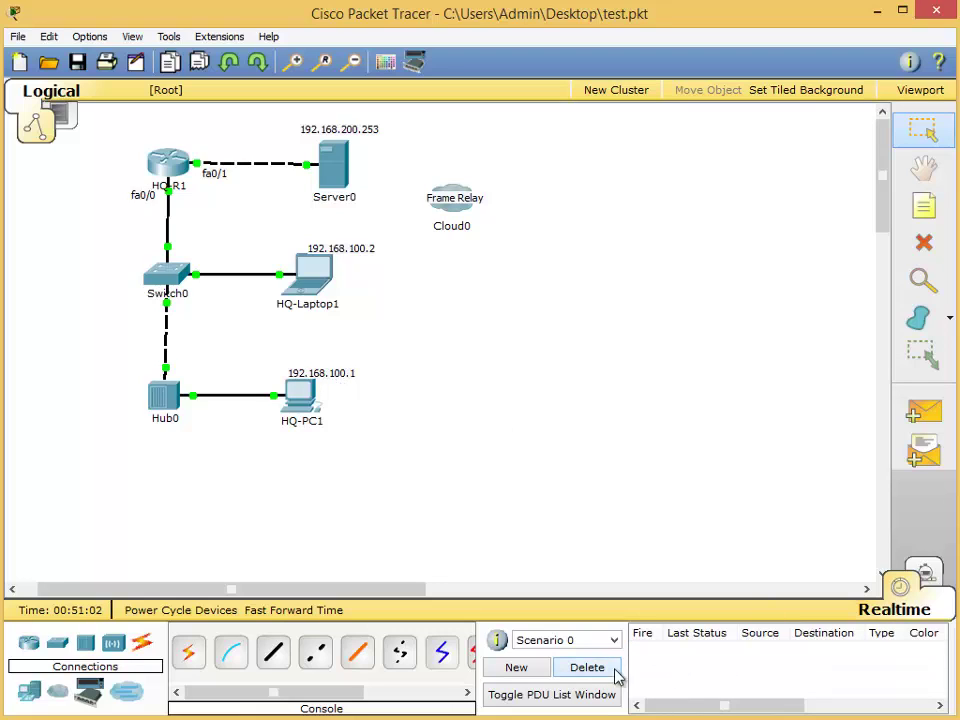
- Switch to Simulation mode and limit the visible event list filters to ICMP only
{"action": "left_click", "coordinate": [924, 572]}
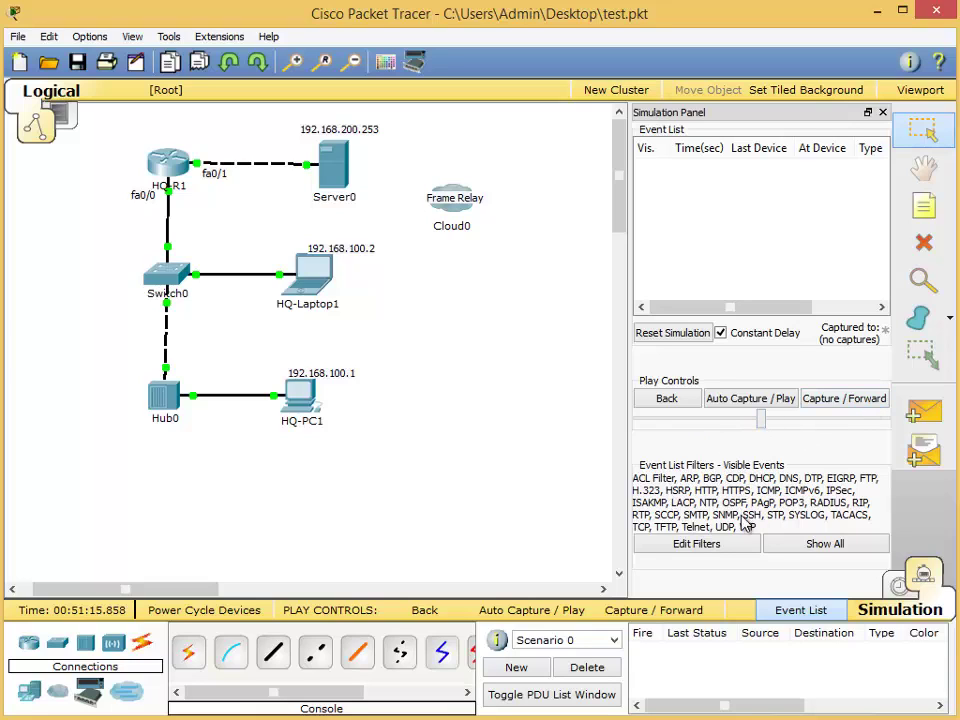
{"action": "left_click", "coordinate": [700, 543]}
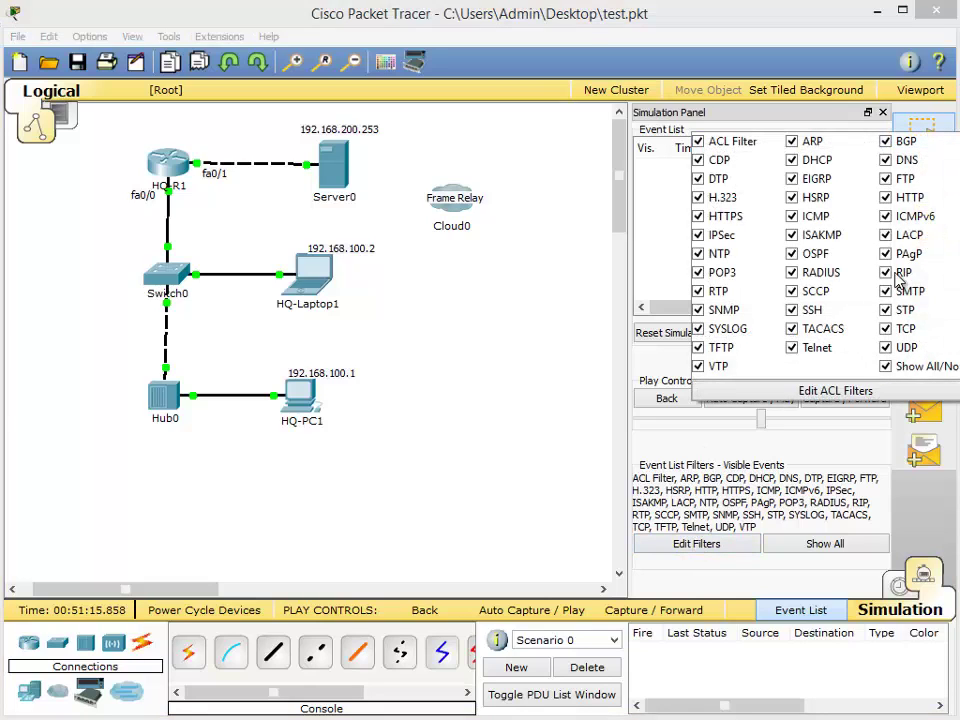
{"action": "left_click", "coordinate": [914, 368]}
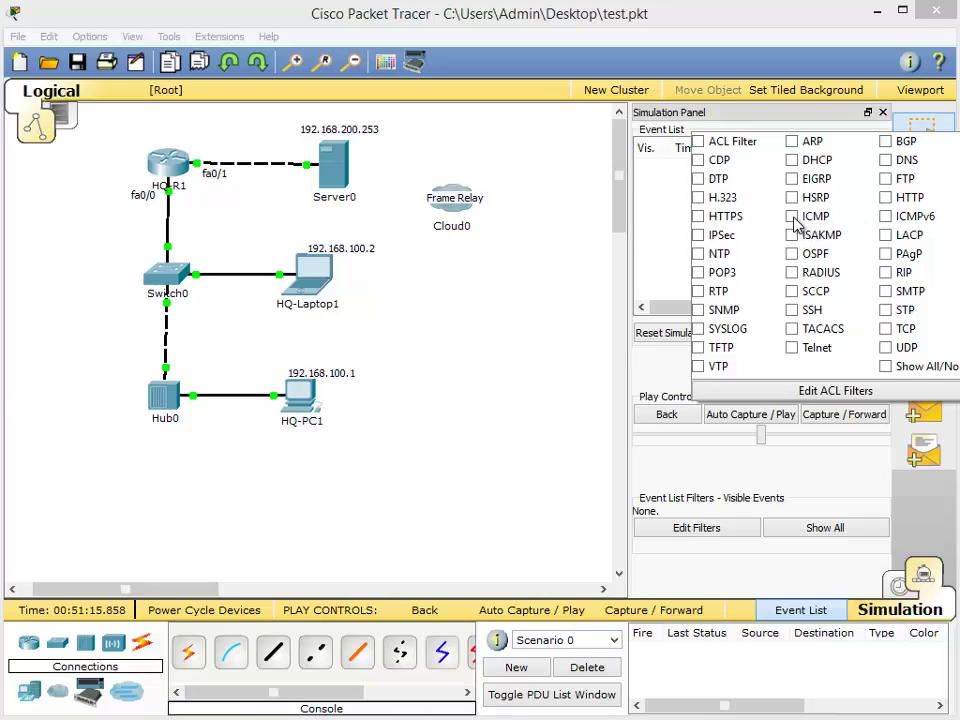
{"action": "left_click", "coordinate": [606, 470]}
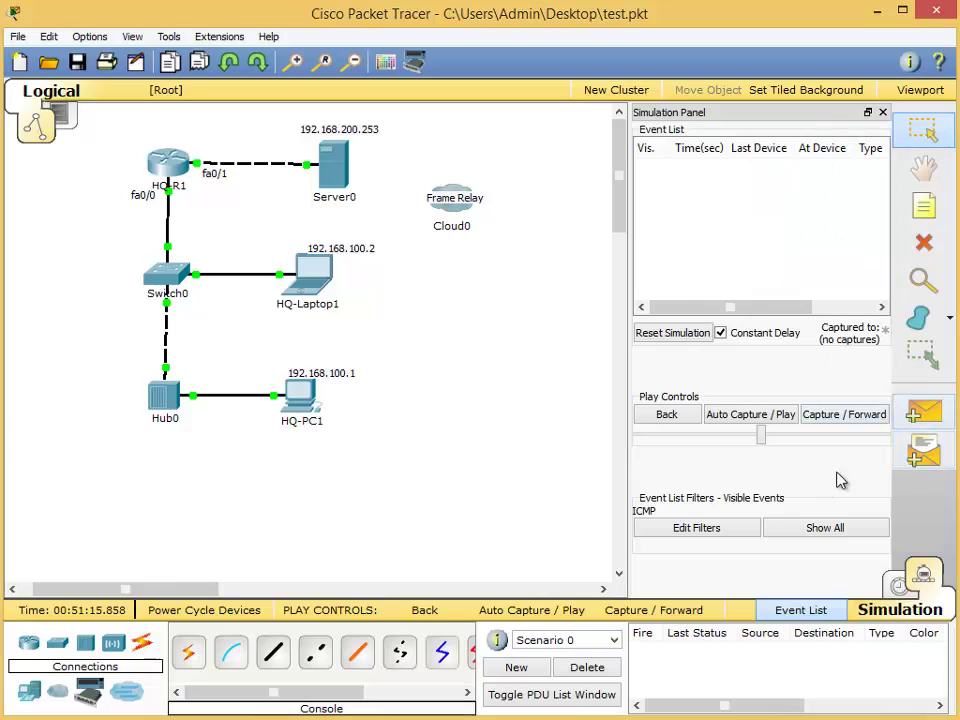
- Add a simple PDU from HQ-PC1 to HQ-R1 and advance the capture two events, as far as Switch0
{"action": "left_click", "coordinate": [926, 412]}
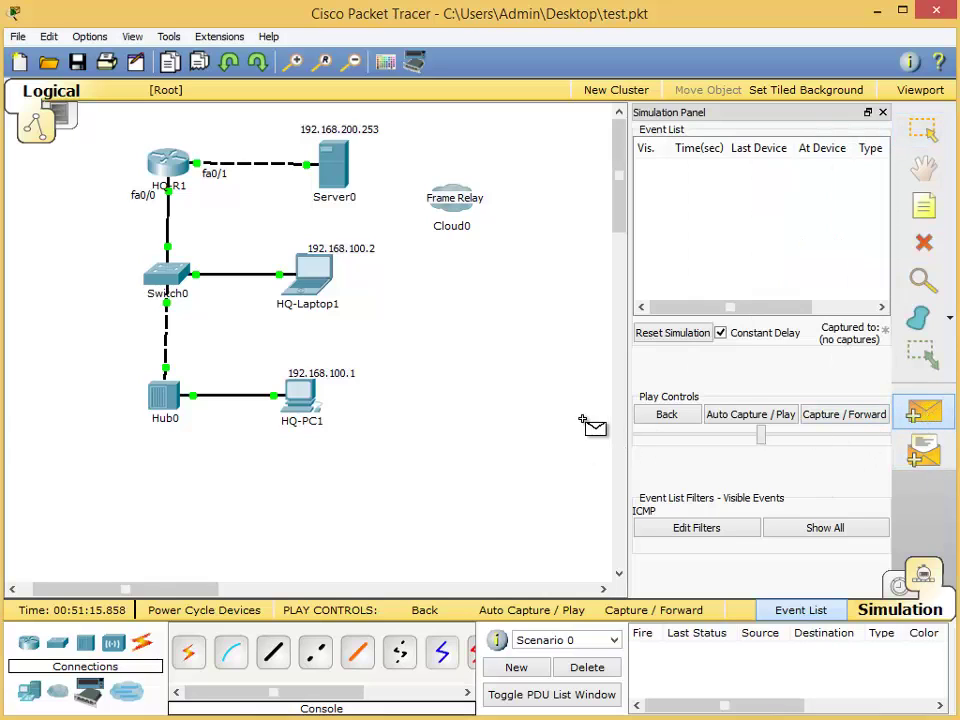
{"action": "left_click", "coordinate": [300, 397]}
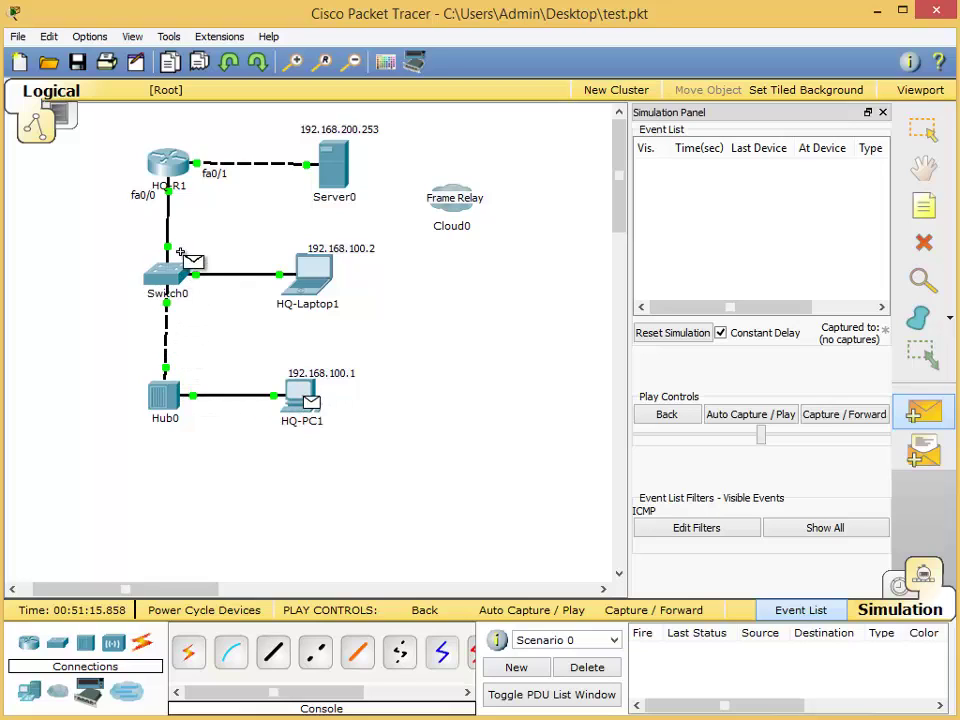
{"action": "left_click", "coordinate": [166, 164]}
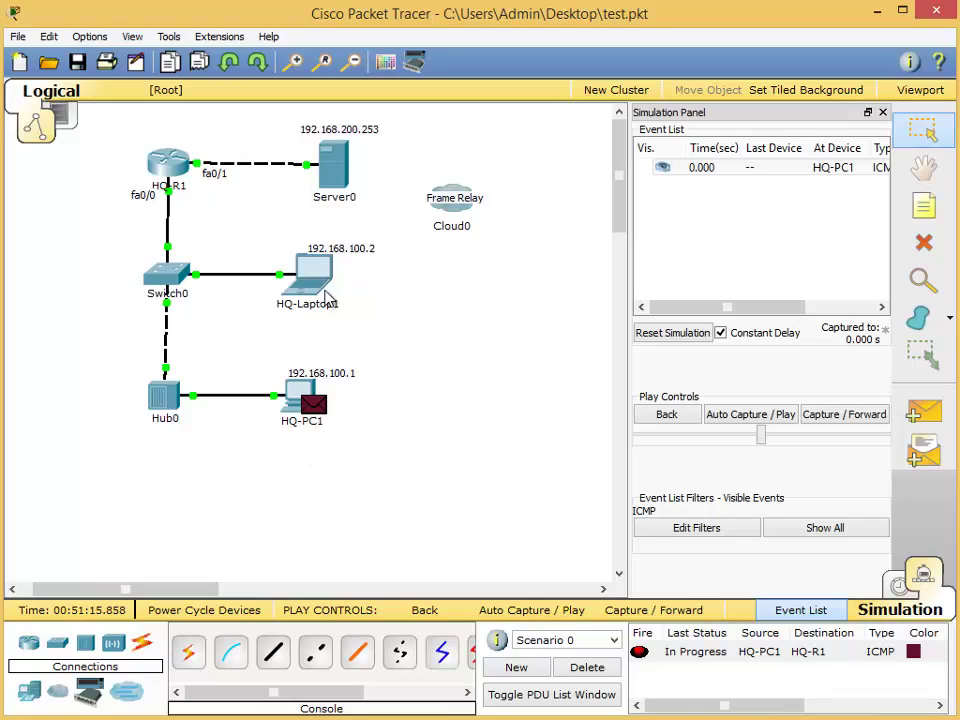
{"action": "left_click", "coordinate": [835, 416]}
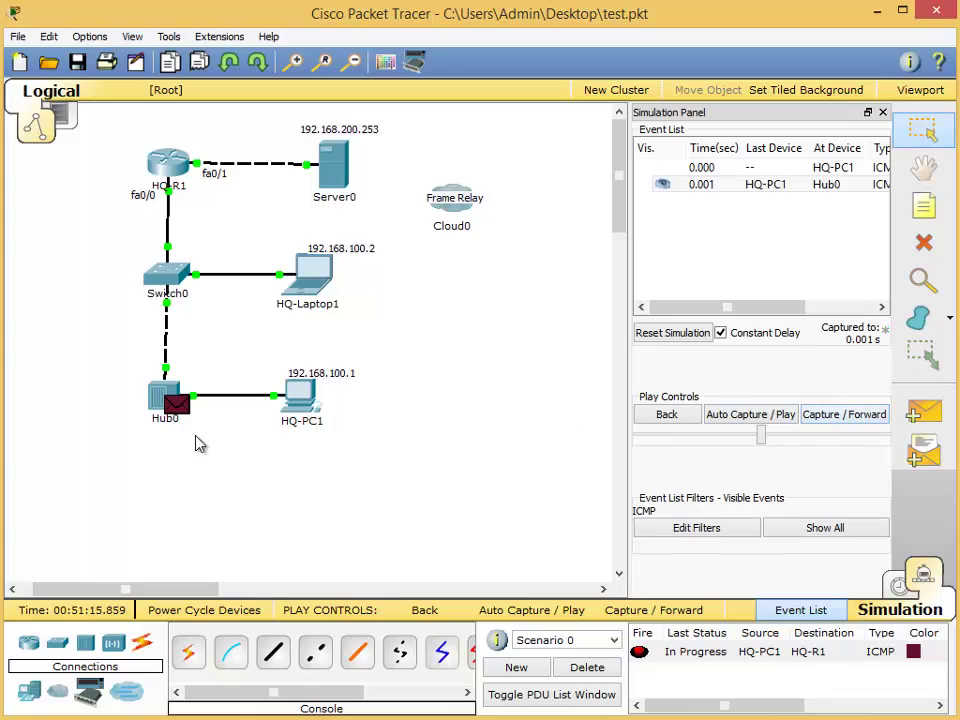
{"action": "left_click", "coordinate": [842, 416]}
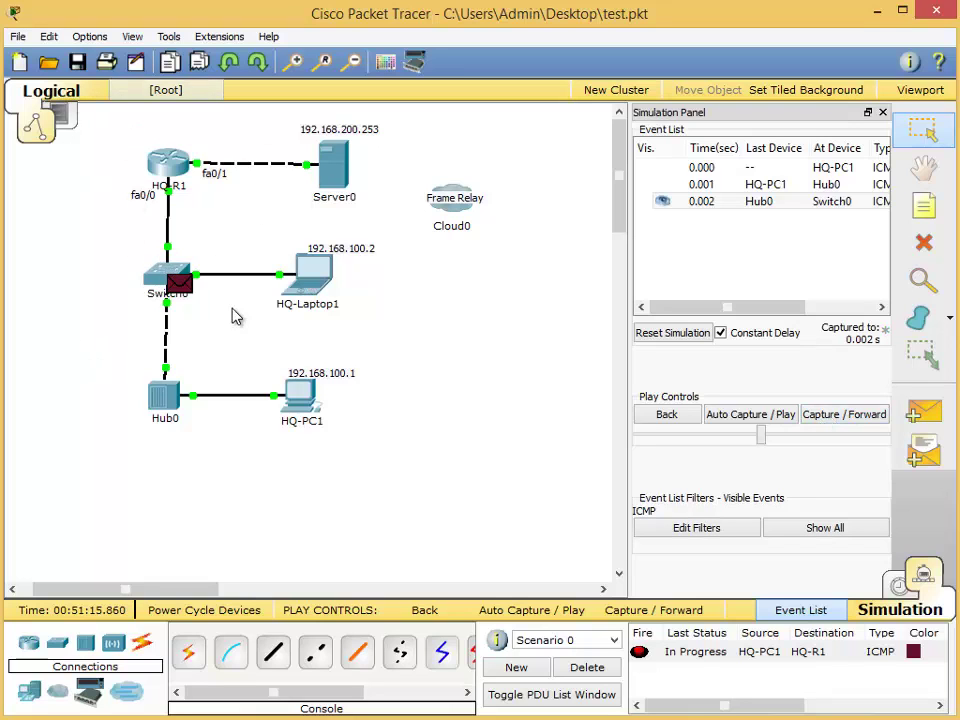
- Delete the current PDU scenario and enable Show Animation in the interface preferences
{"action": "left_click", "coordinate": [587, 667]}
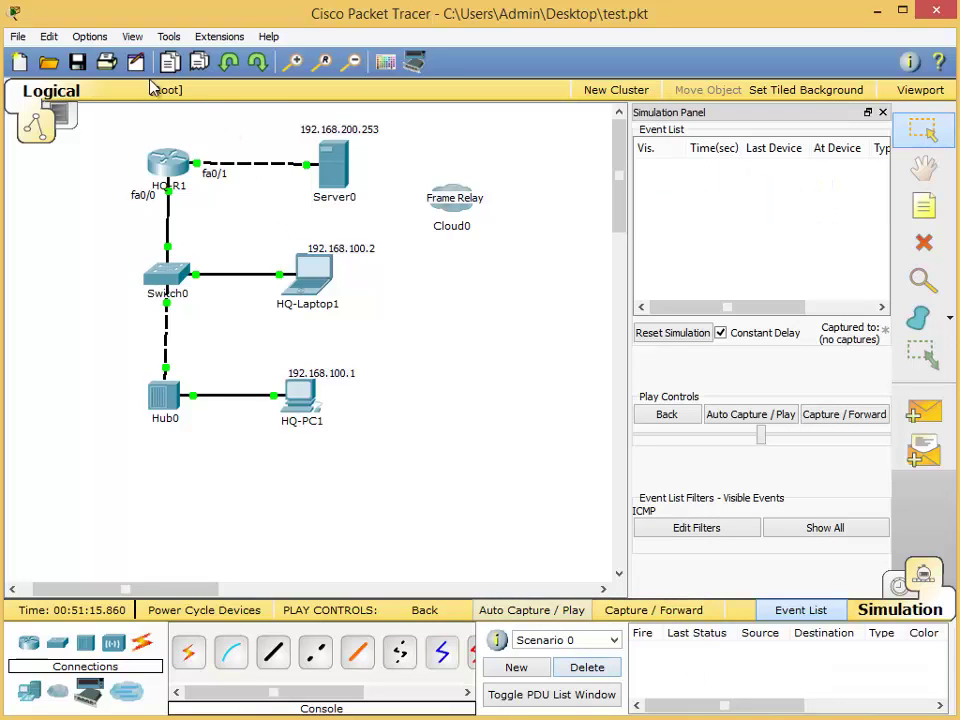
{"action": "left_click", "coordinate": [89, 36]}
{"action": "left_click", "coordinate": [110, 56]}
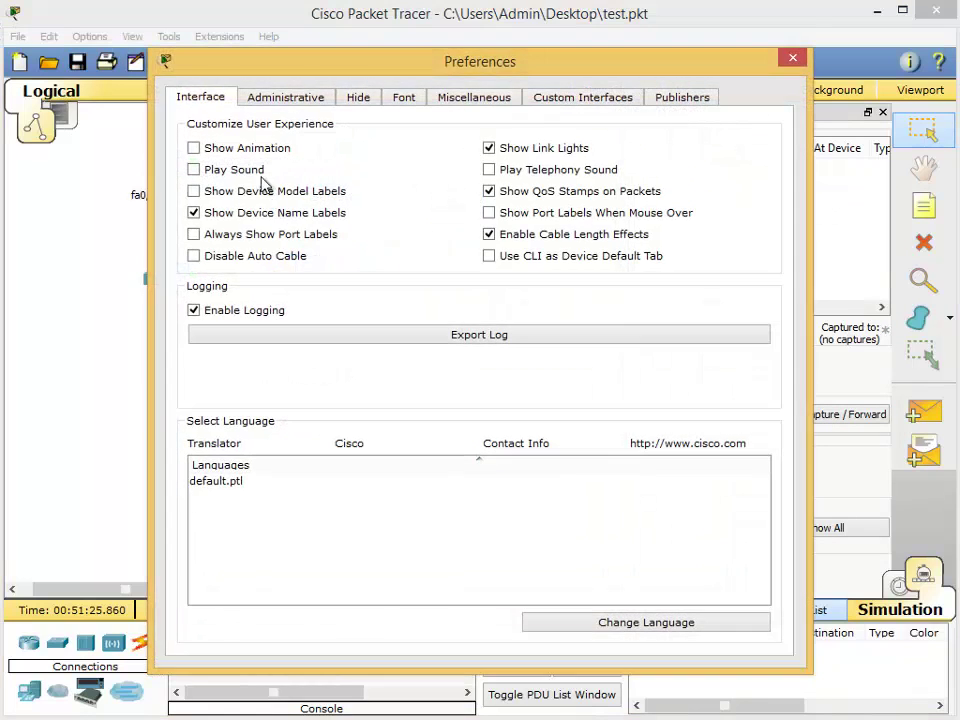
{"action": "left_click", "coordinate": [194, 149]}
{"action": "left_click", "coordinate": [792, 59]}
- Create a simple PDU with HQ-PC1 as the source and HQ-R1 as the destination
{"action": "left_click", "coordinate": [924, 418]}
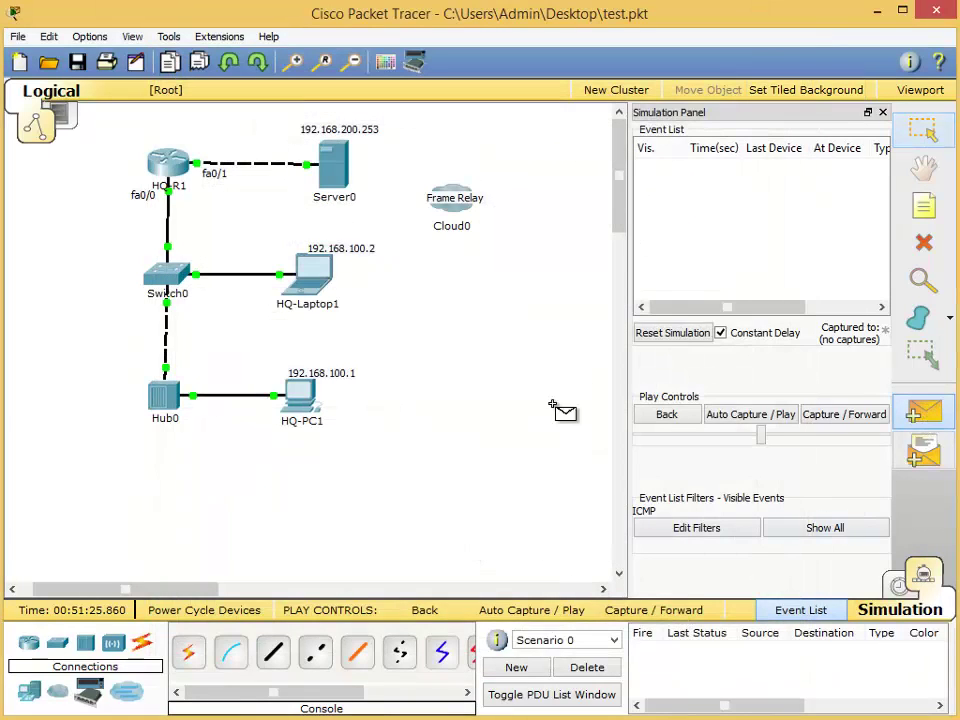
{"action": "left_click", "coordinate": [303, 397]}
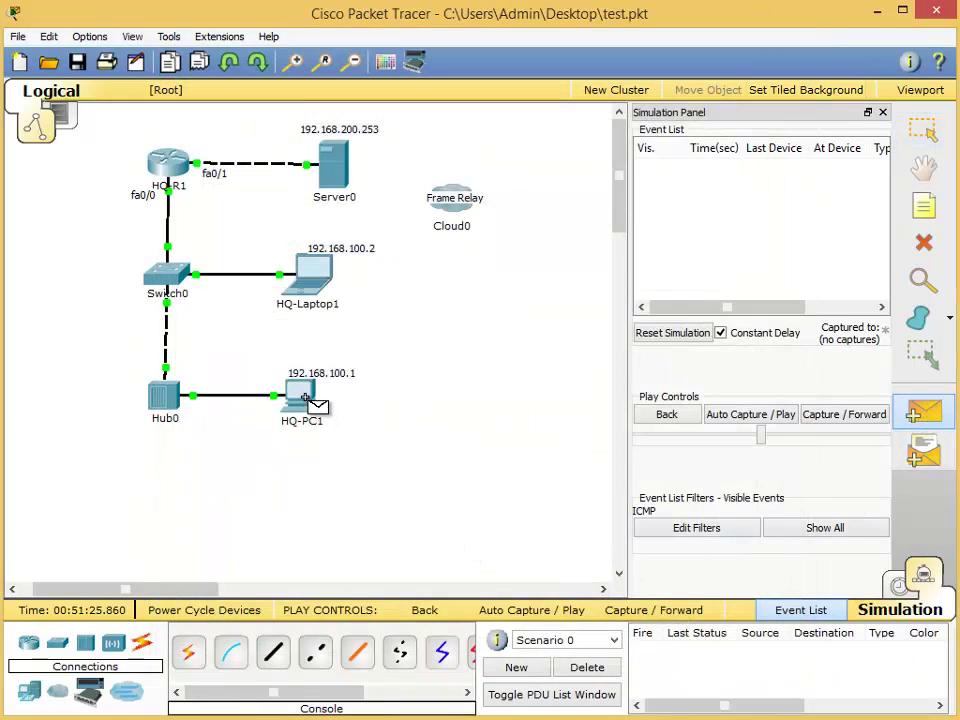
{"action": "left_click", "coordinate": [165, 165]}
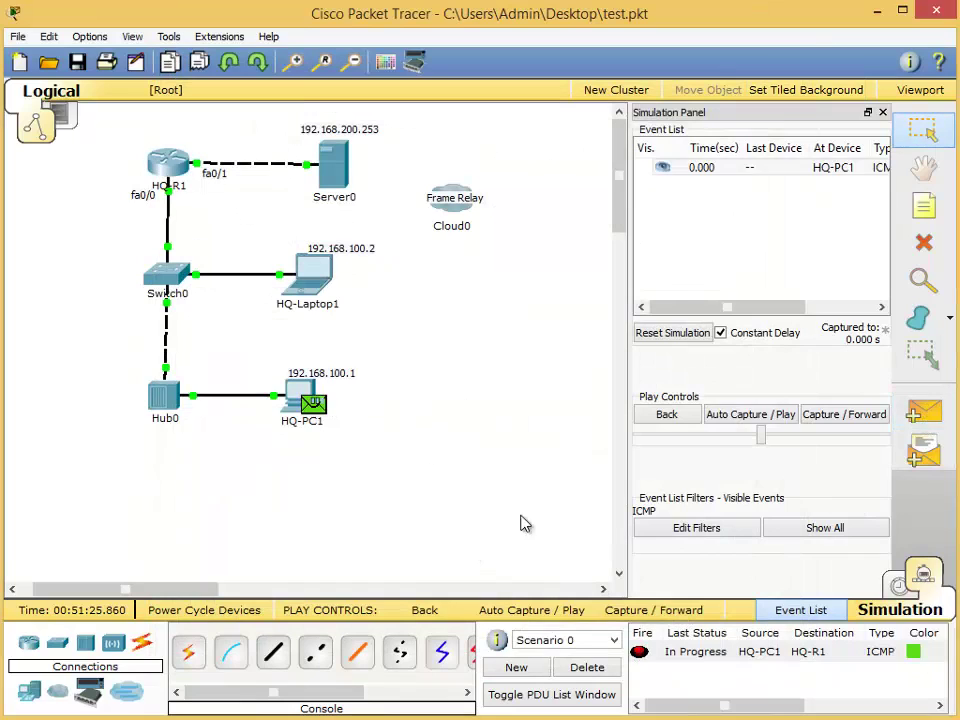
- Advance the simulation event by event until the ICMP packet reaches HQ-R1 and its reply returns to HQ-PC1
{"action": "left_click", "coordinate": [829, 418]}
{"action": "left_click", "coordinate": [829, 418]}
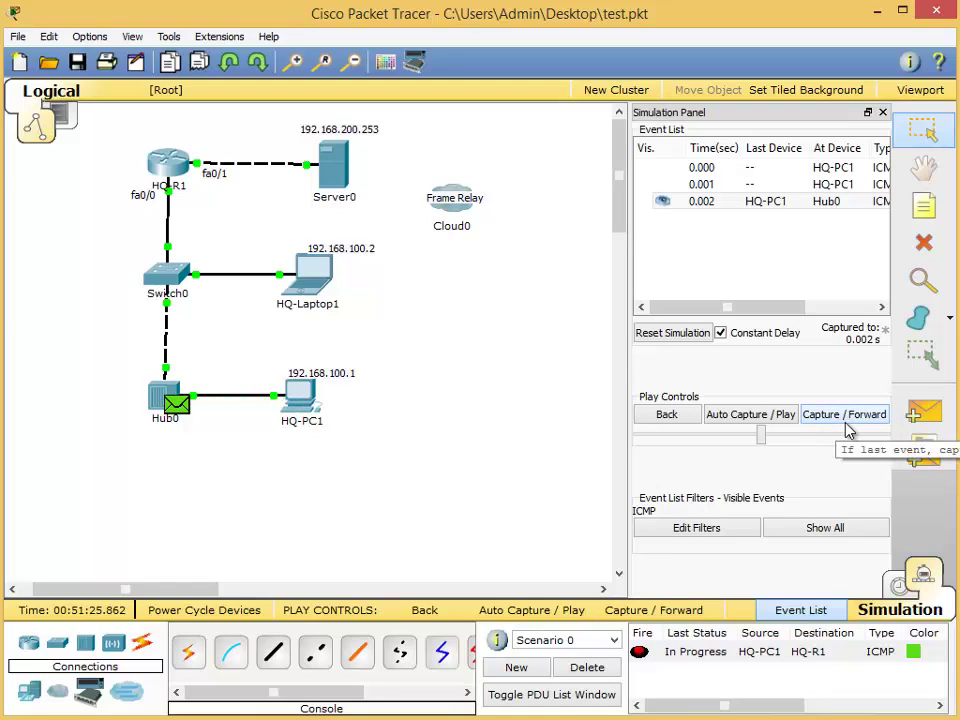
{"action": "left_click", "coordinate": [849, 420]}
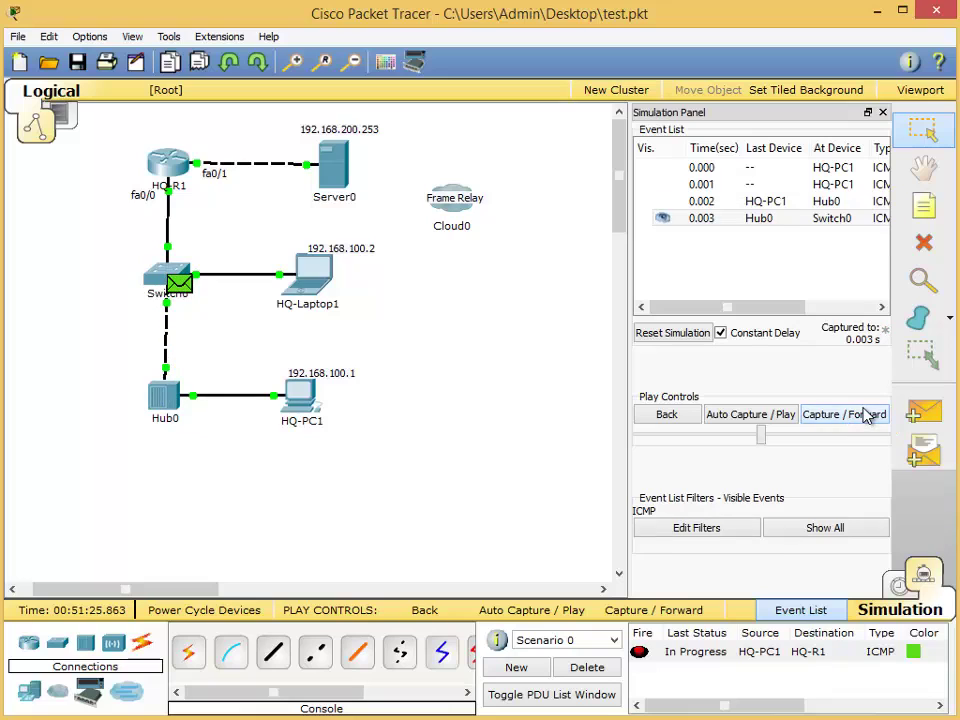
{"action": "left_click", "coordinate": [866, 416]}
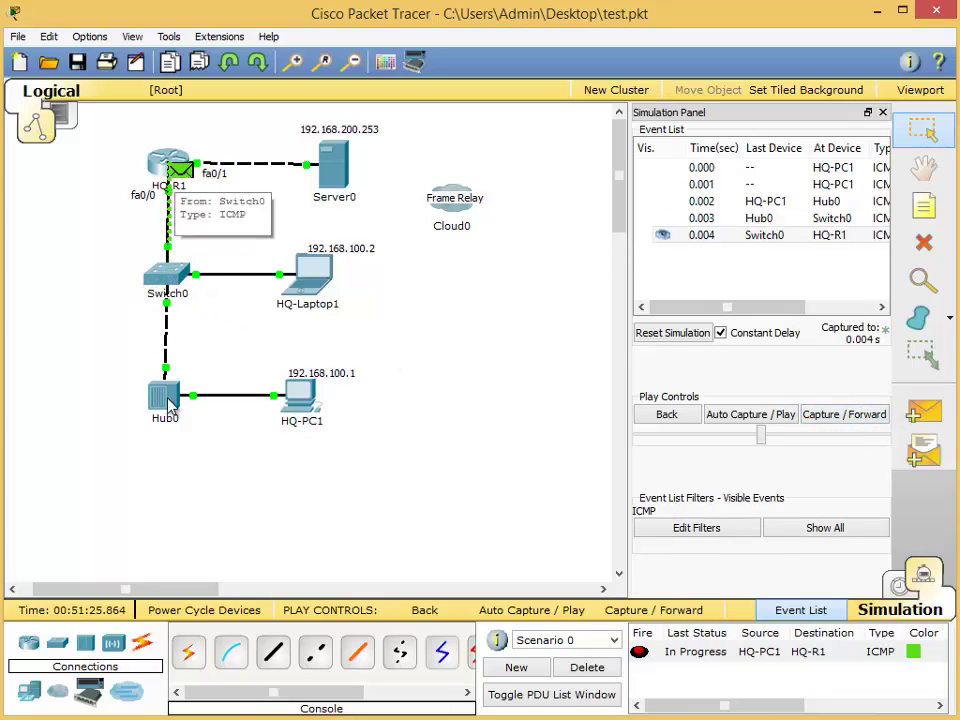
{"action": "left_click", "coordinate": [846, 418]}
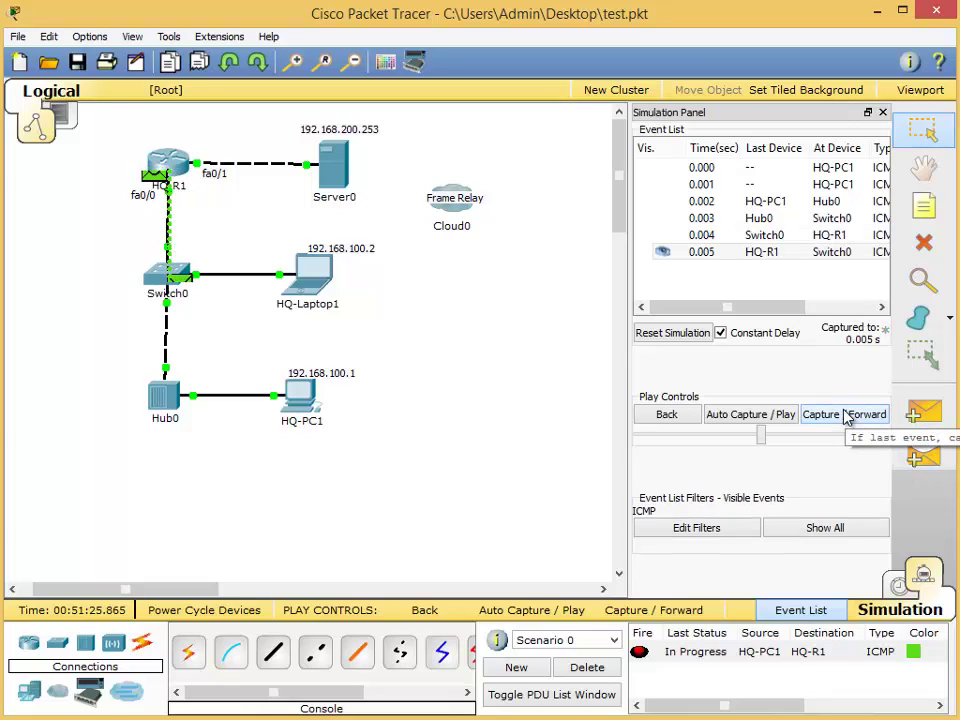
{"action": "left_click", "coordinate": [846, 415]}
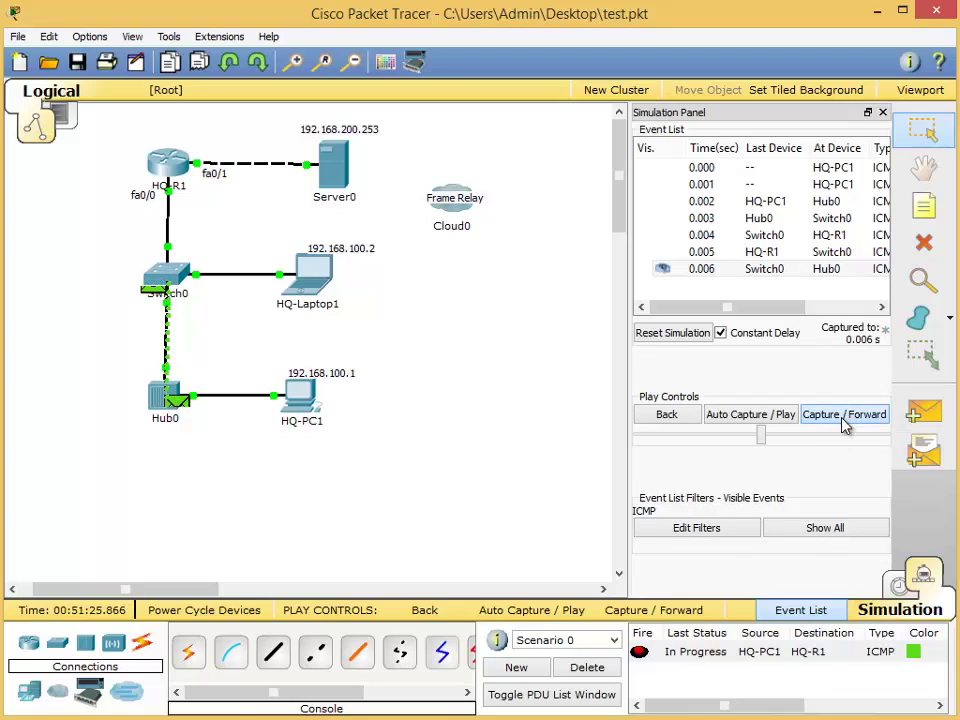
{"action": "left_click", "coordinate": [843, 420]}
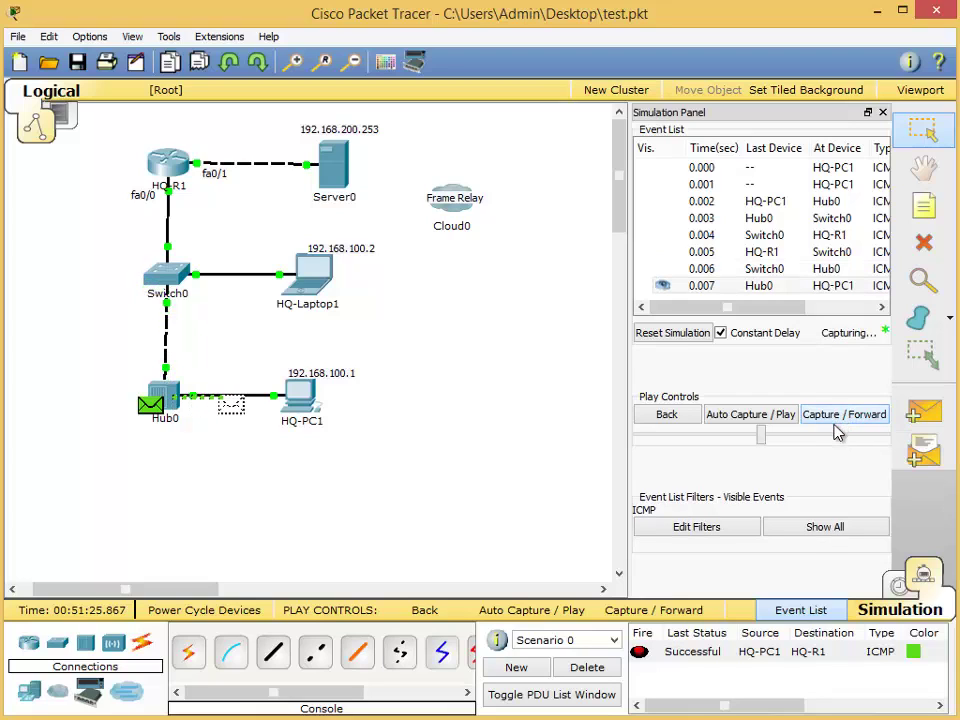
- Delete the current PDU scenario and add a simple PDU from HQ-PC1 to HQ-Laptop1
{"action": "left_click", "coordinate": [670, 652]}
{"action": "left_click", "coordinate": [600, 670]}
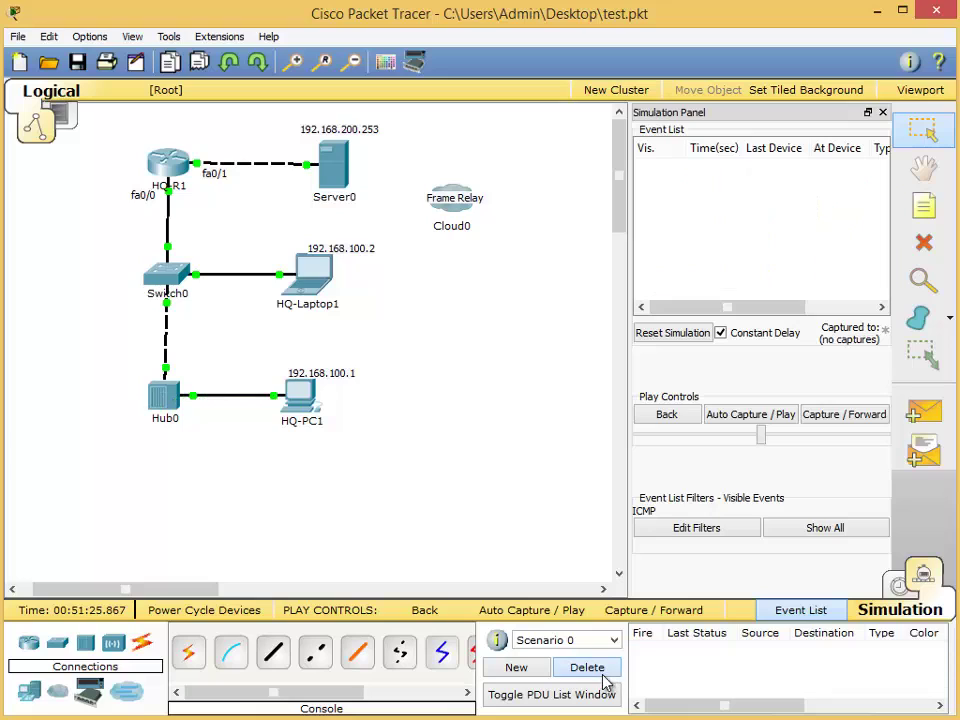
{"action": "left_click", "coordinate": [924, 413]}
{"action": "left_click", "coordinate": [300, 397]}
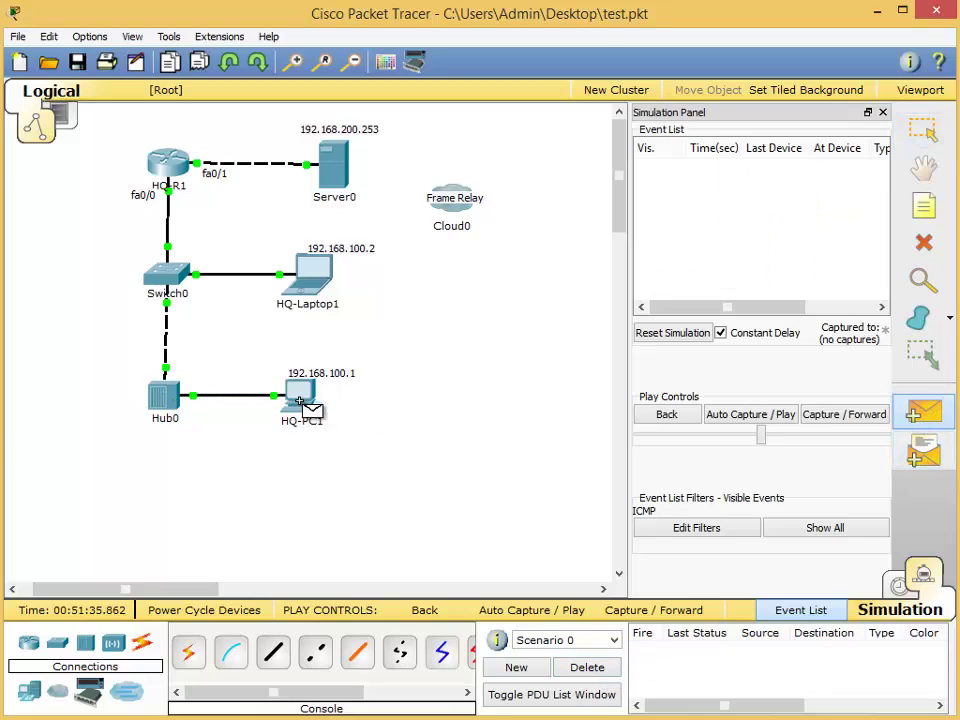
{"action": "left_click", "coordinate": [320, 282]}
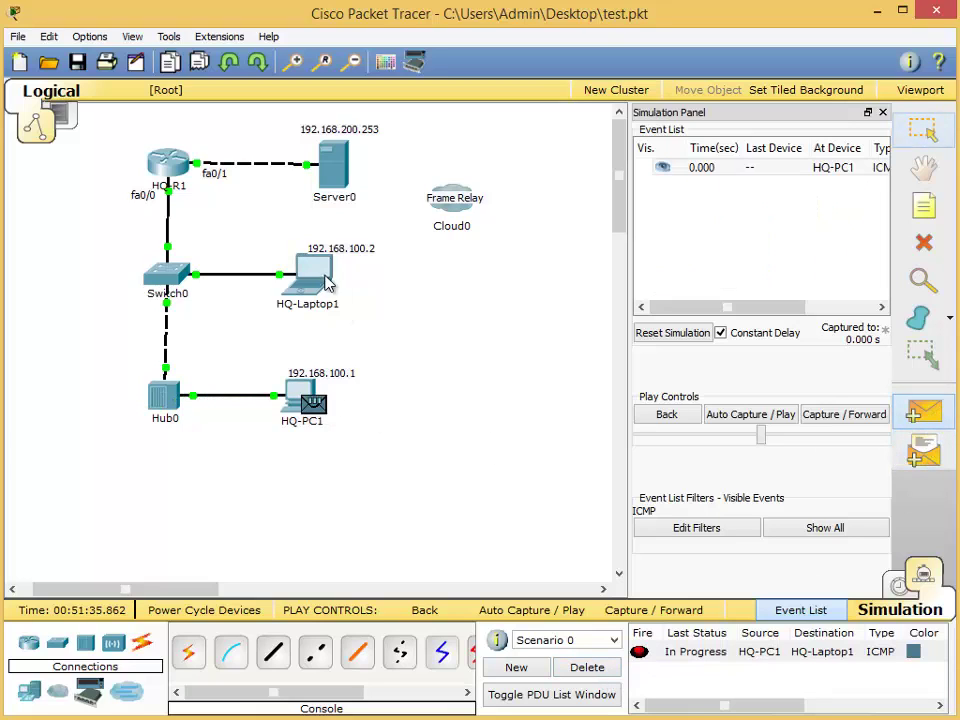
- Advance the capture event by event until the ICMP packet reaches HQ-Laptop1
{"action": "left_click", "coordinate": [846, 415]}
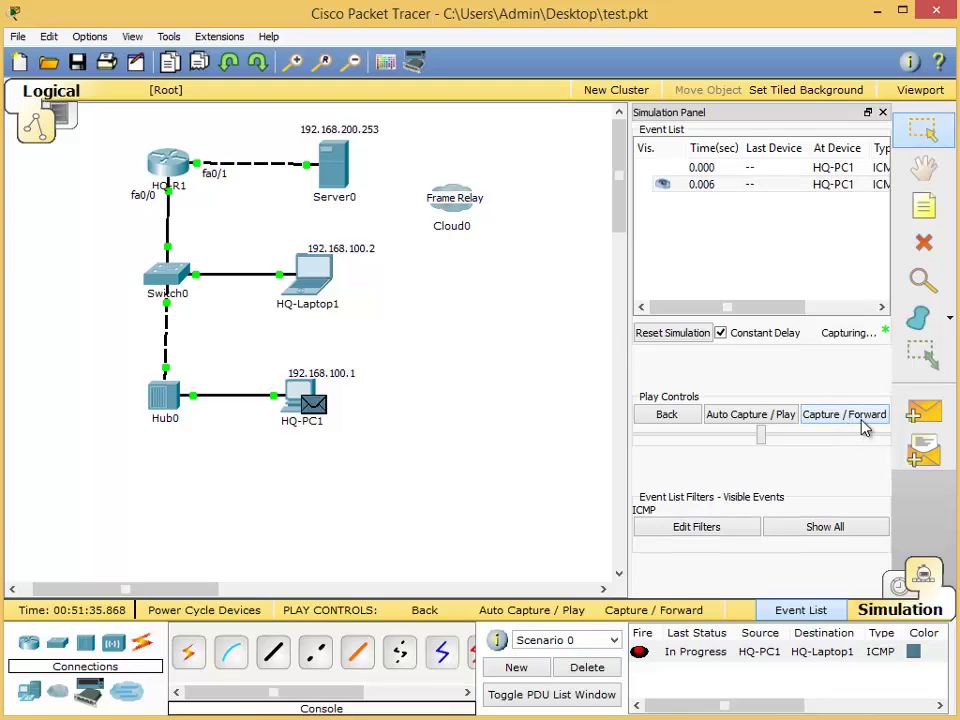
{"action": "left_click", "coordinate": [864, 426]}
{"action": "left_click", "coordinate": [866, 425]}
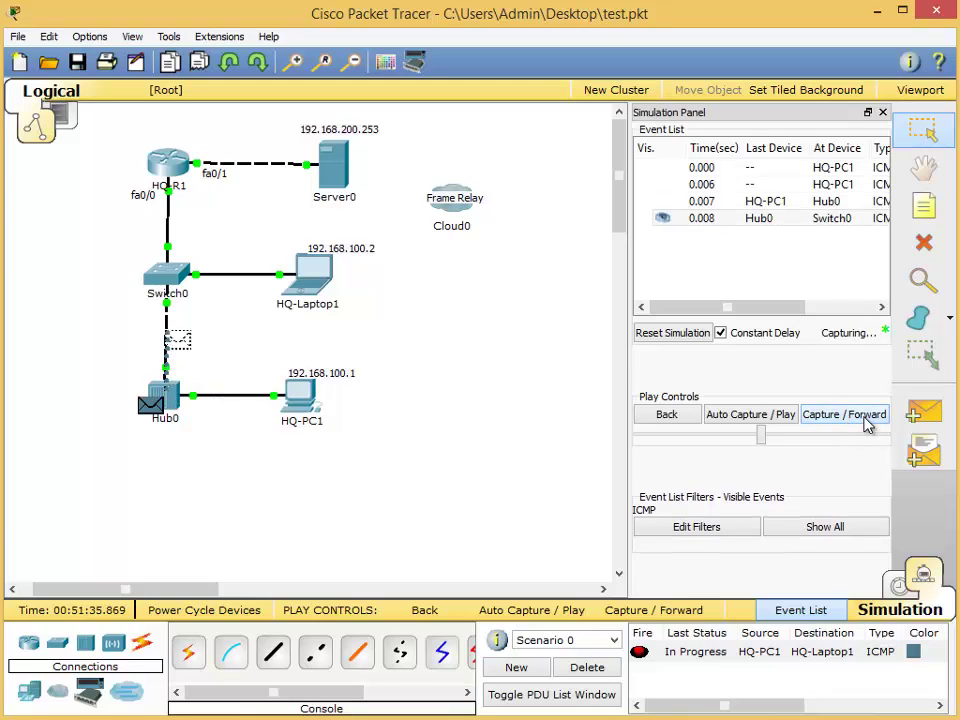
{"action": "left_click", "coordinate": [866, 425]}
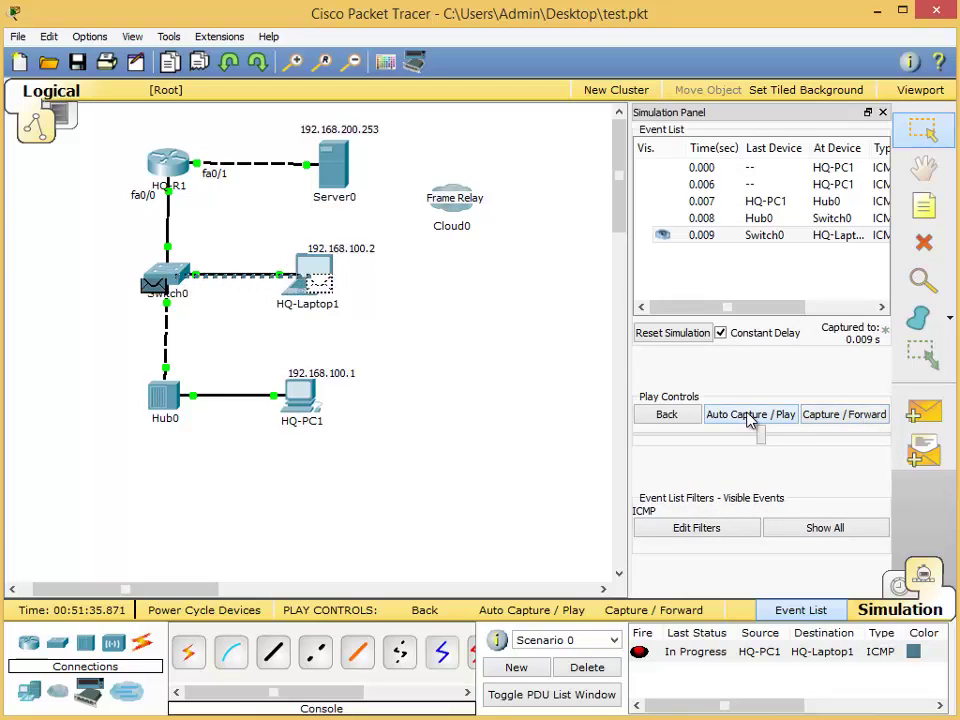
- Play the capture automatically, step back two events to the packet's arrival at Switch0, and resume automatic playback
{"action": "left_click", "coordinate": [748, 418]}
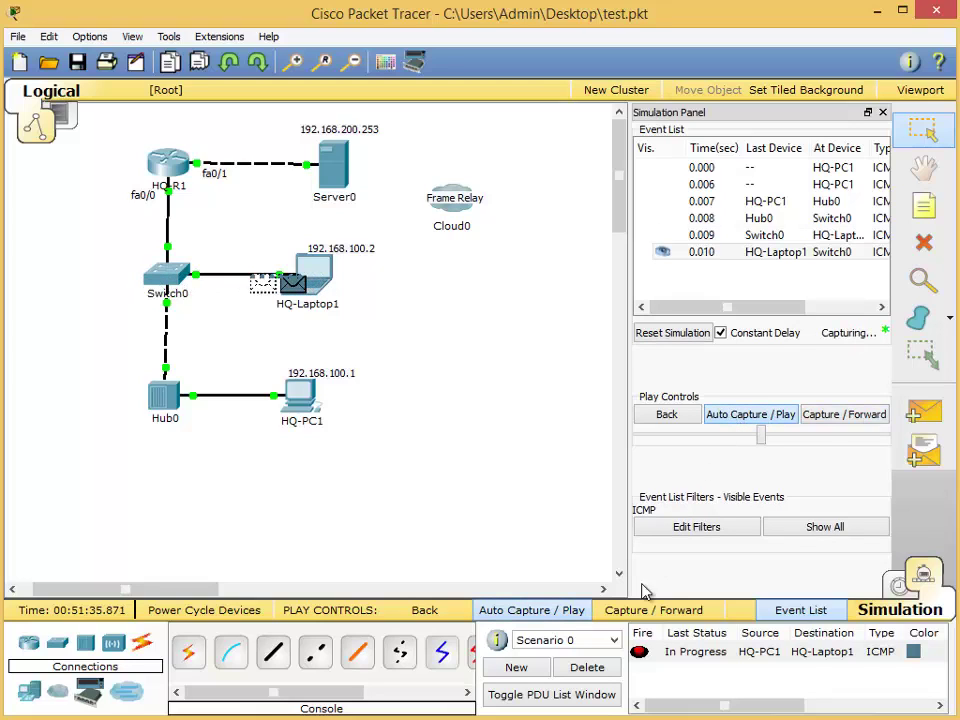
{"action": "left_click", "coordinate": [670, 420]}
{"action": "left_click", "coordinate": [671, 422]}
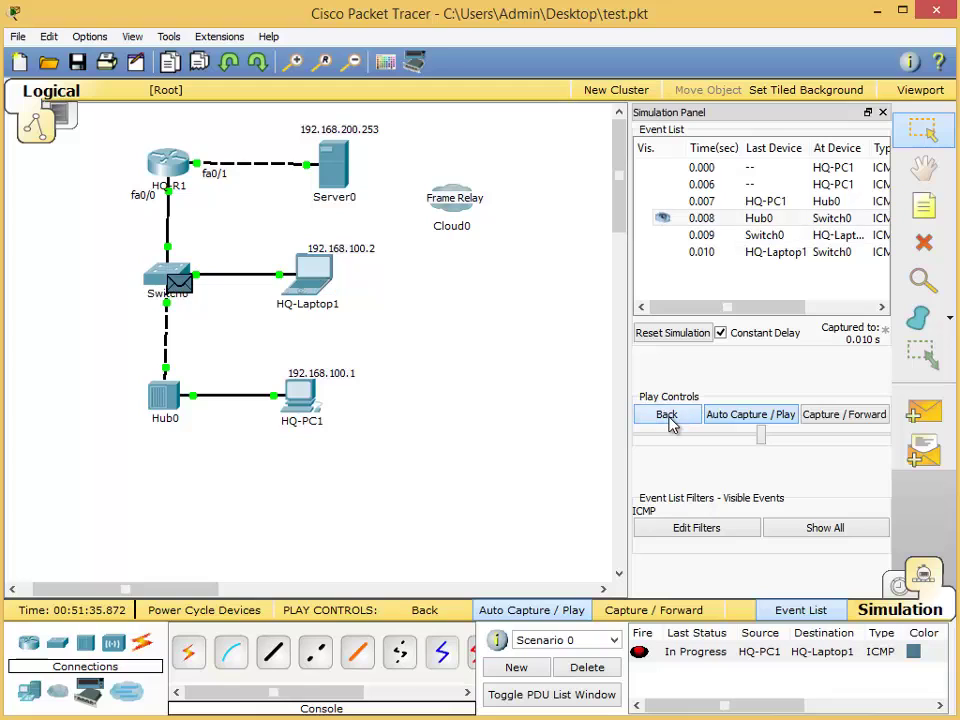
{"action": "left_click", "coordinate": [785, 419]}
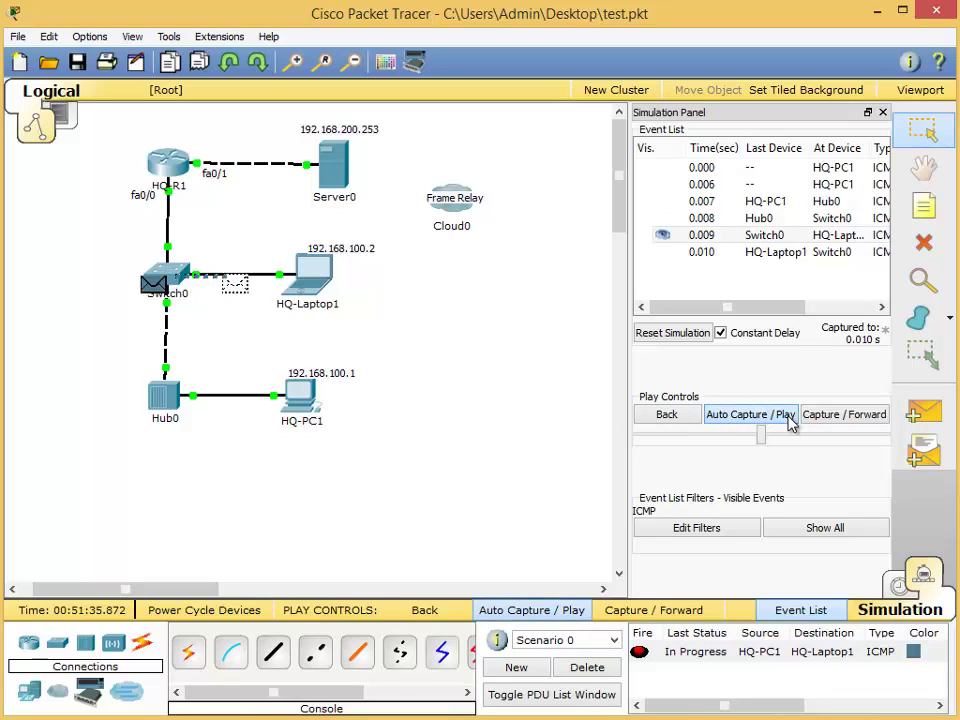
- Reset the simulation and delete the scenario holding the HQ-PC1 to HQ-Laptop1 PDU
{"action": "left_click", "coordinate": [690, 340]}
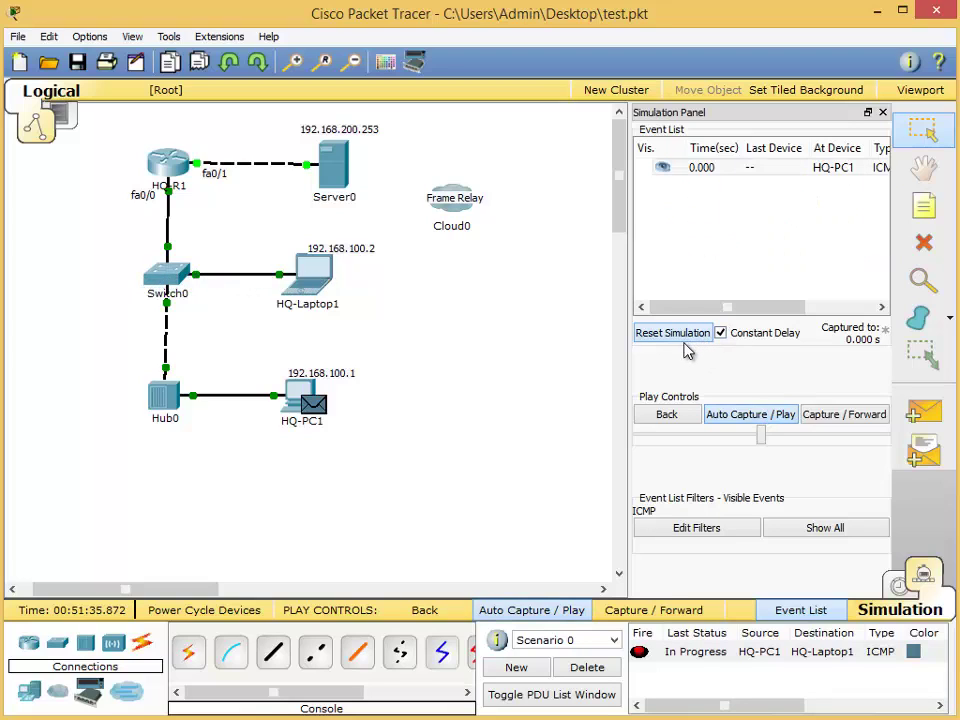
{"action": "left_click", "coordinate": [703, 655]}
{"action": "left_click", "coordinate": [587, 667]}
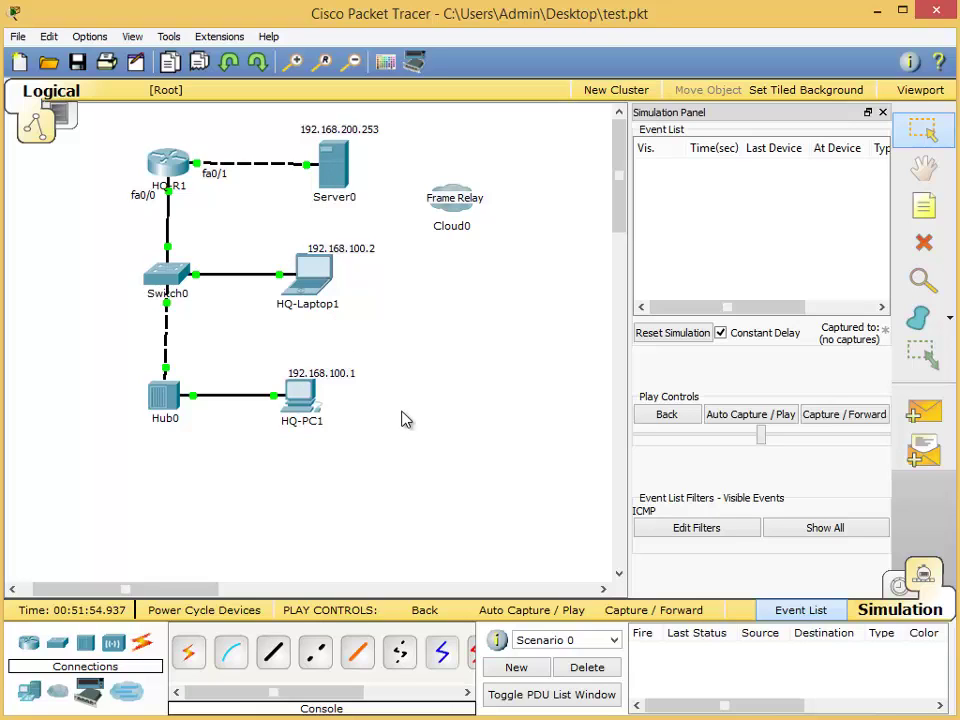
- Examine the DNS service records on Server0, including the A record for laptop1
{"action": "left_click", "coordinate": [300, 398]}
{"action": "left_click", "coordinate": [829, 190]}
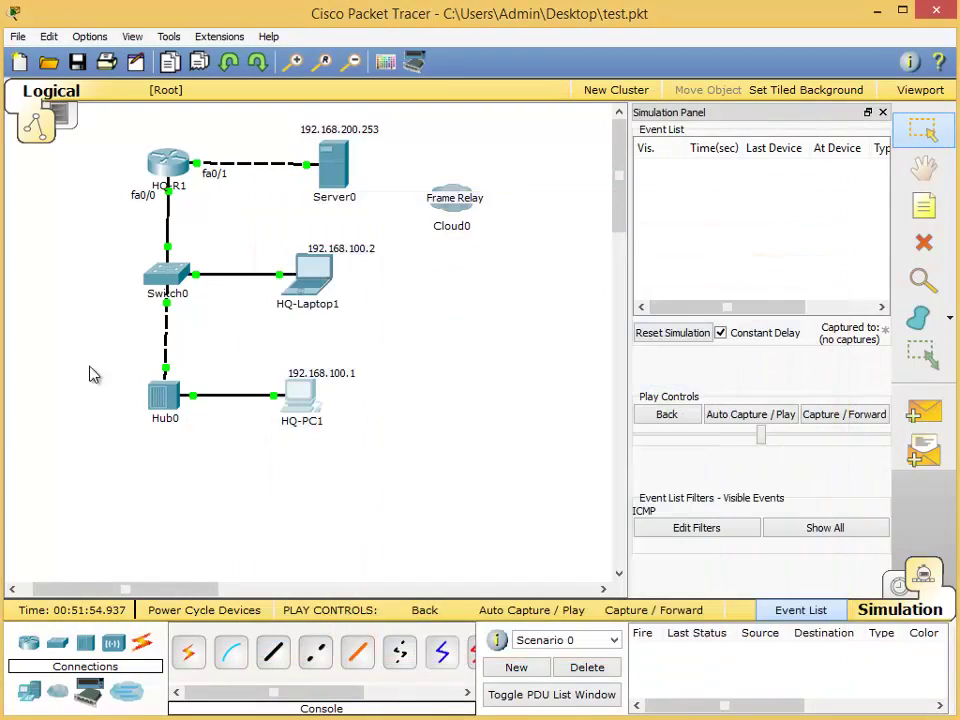
{"action": "left_click", "coordinate": [332, 172]}
{"action": "left_click", "coordinate": [328, 296]}
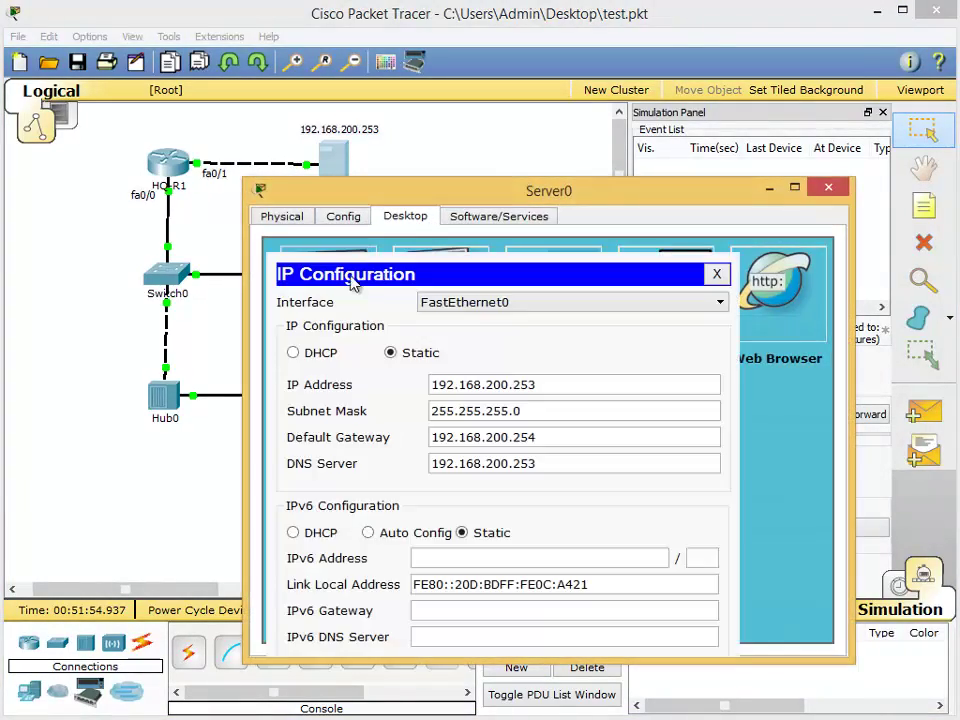
{"action": "left_click", "coordinate": [716, 274]}
{"action": "left_click", "coordinate": [343, 217]}
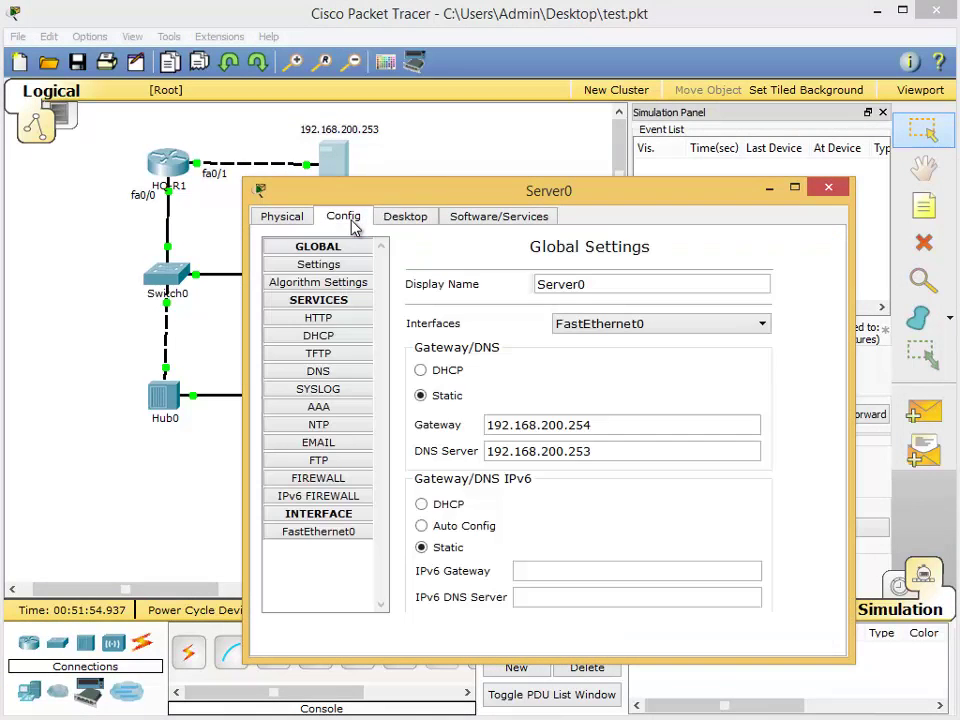
{"action": "left_click", "coordinate": [324, 372]}
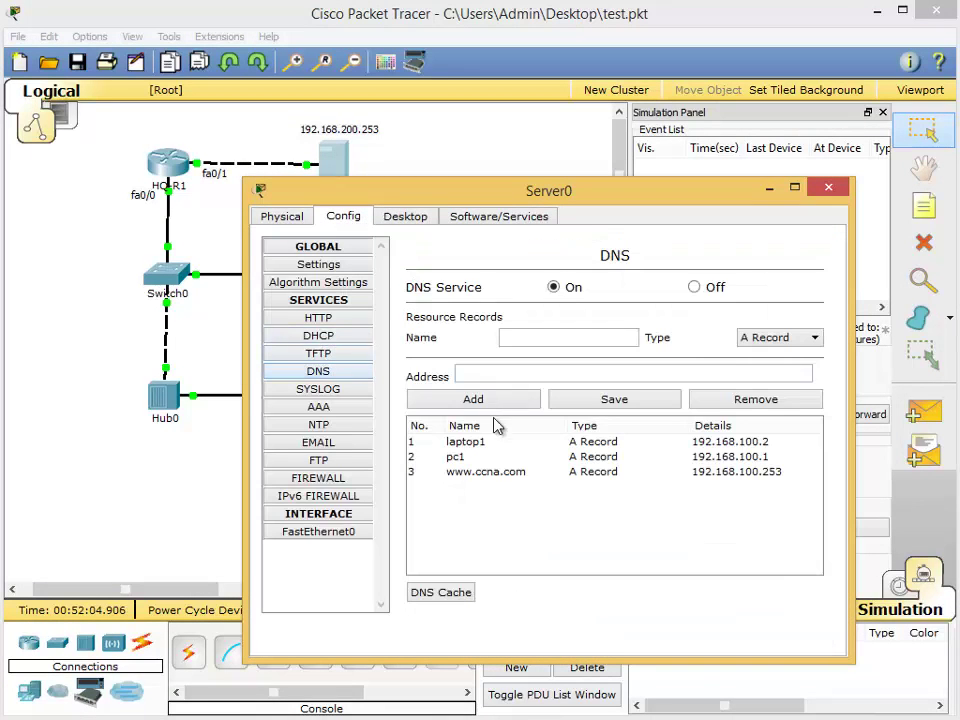
{"action": "left_click", "coordinate": [460, 443]}
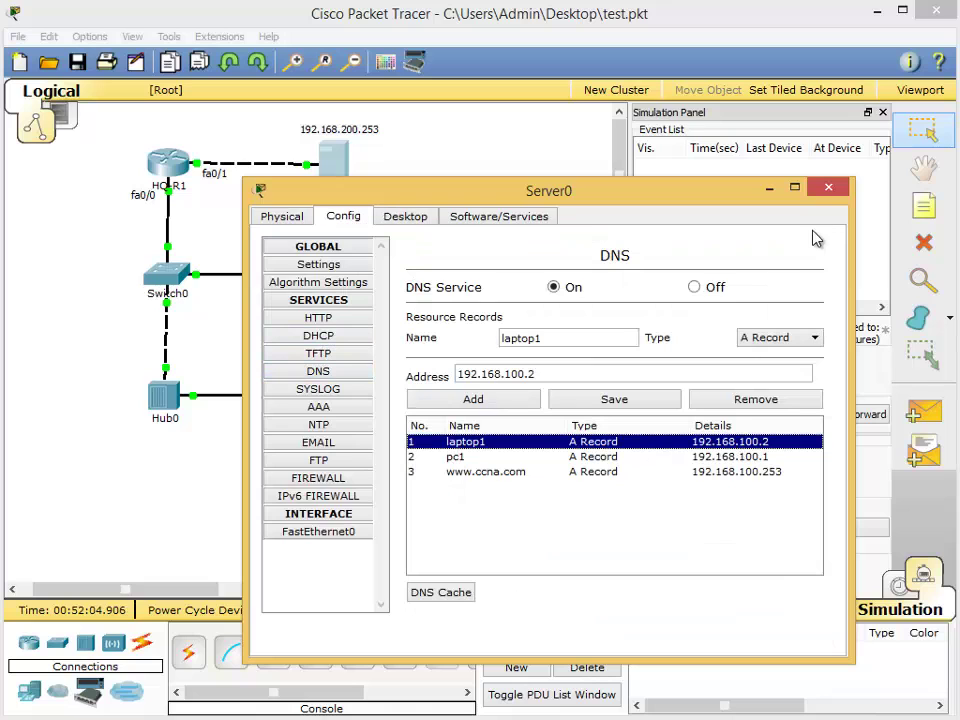
{"action": "left_click", "coordinate": [834, 190]}
- Run ping laptop1 from HQ-PC1's command prompt and return to the network topology
{"action": "left_click", "coordinate": [318, 398]}
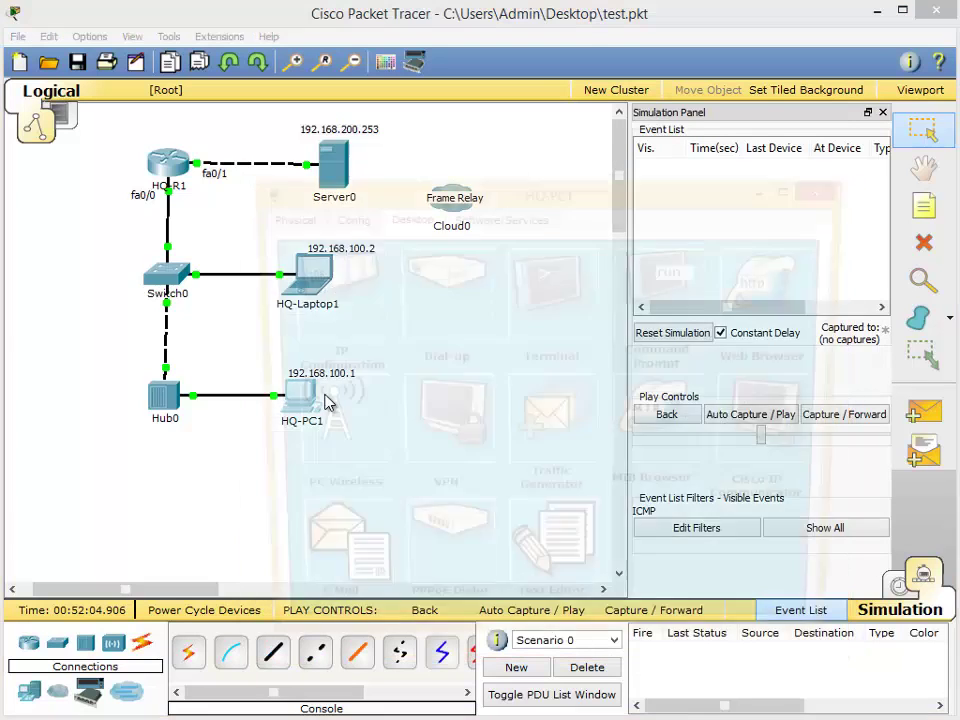
{"action": "left_click", "coordinate": [660, 305]}
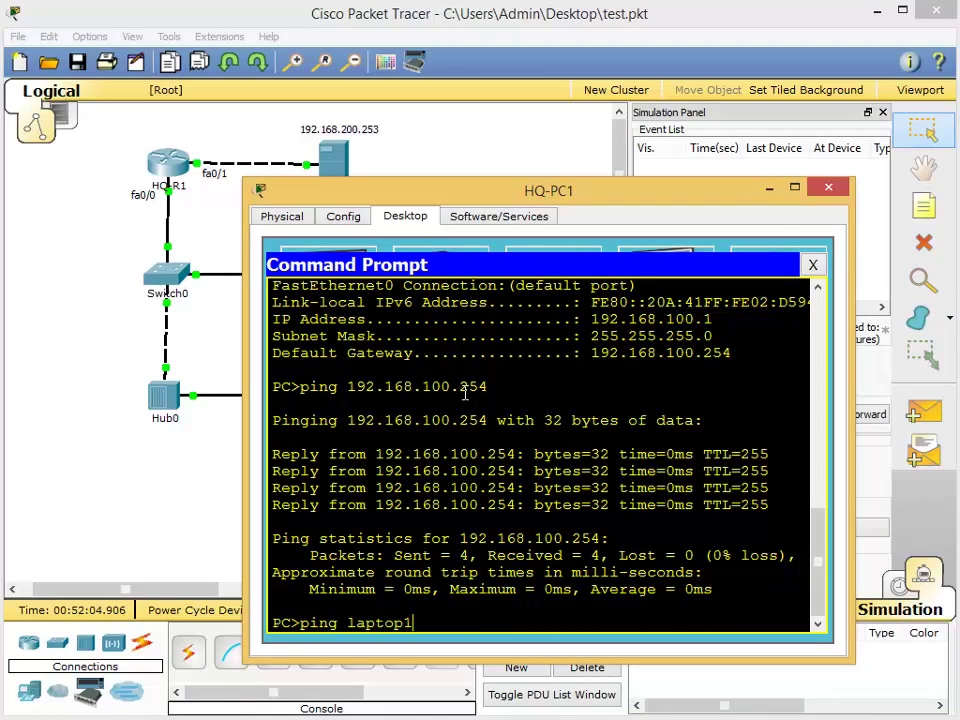
{"action": "key", "text": "Return"}
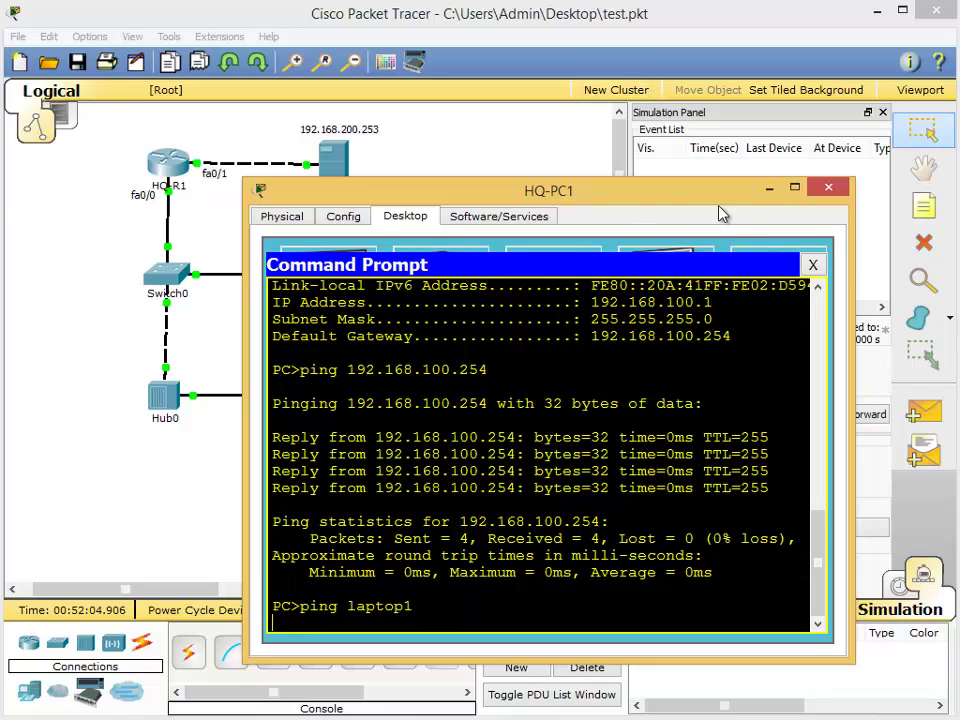
{"action": "left_click", "coordinate": [184, 560]}
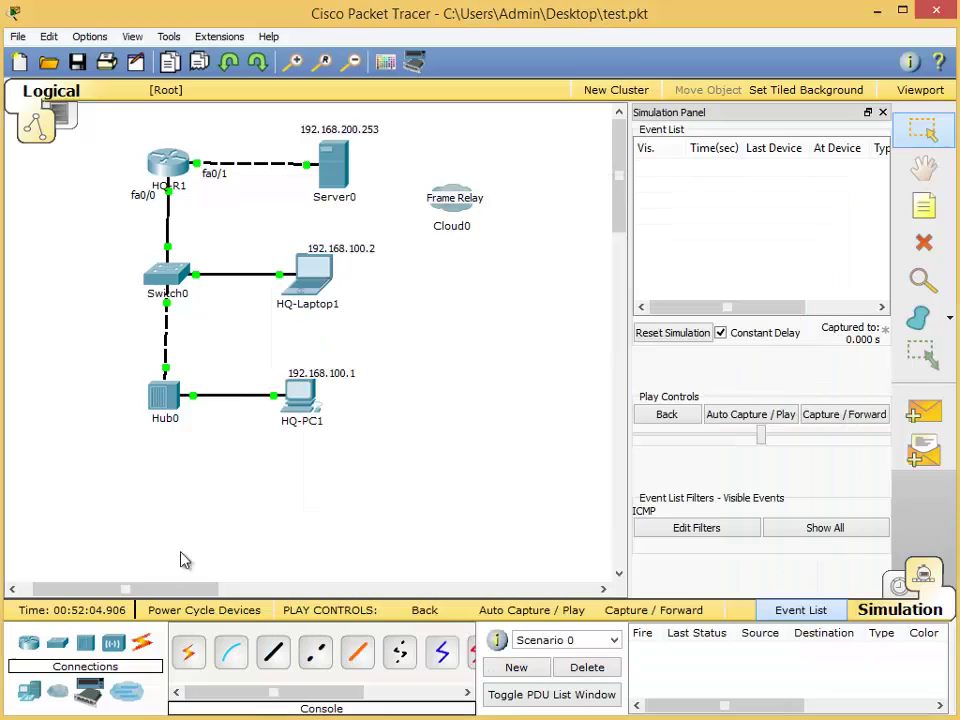
- Add DNS to the visible event filters alongside ICMP and widen the simulation panel to show the full event list
{"action": "left_click", "coordinate": [670, 530]}
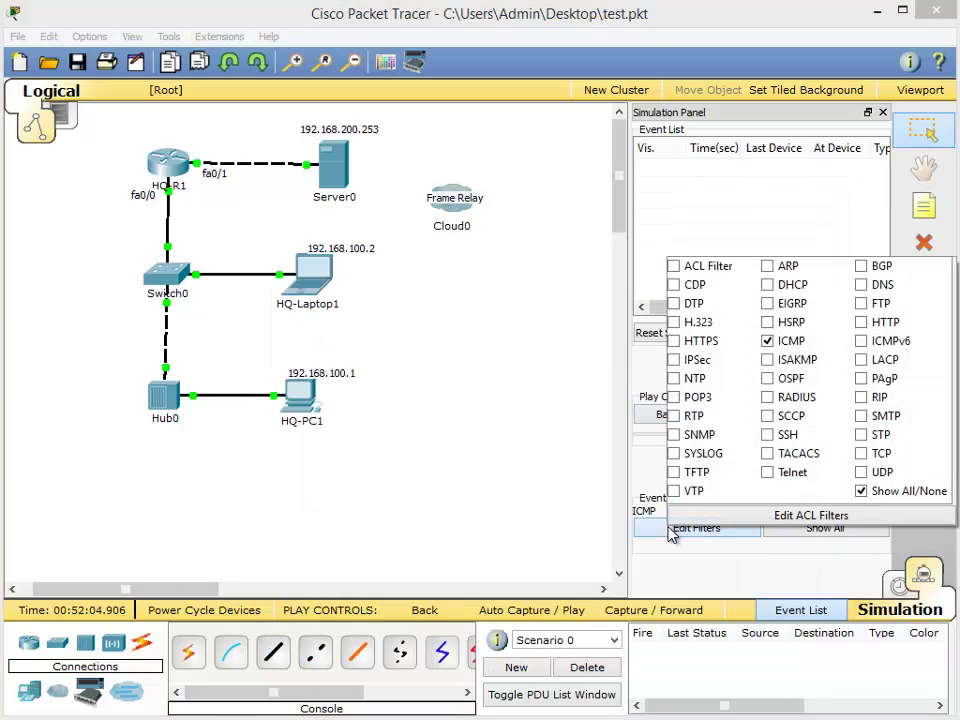
{"action": "left_click", "coordinate": [863, 286]}
{"action": "left_click", "coordinate": [689, 569]}
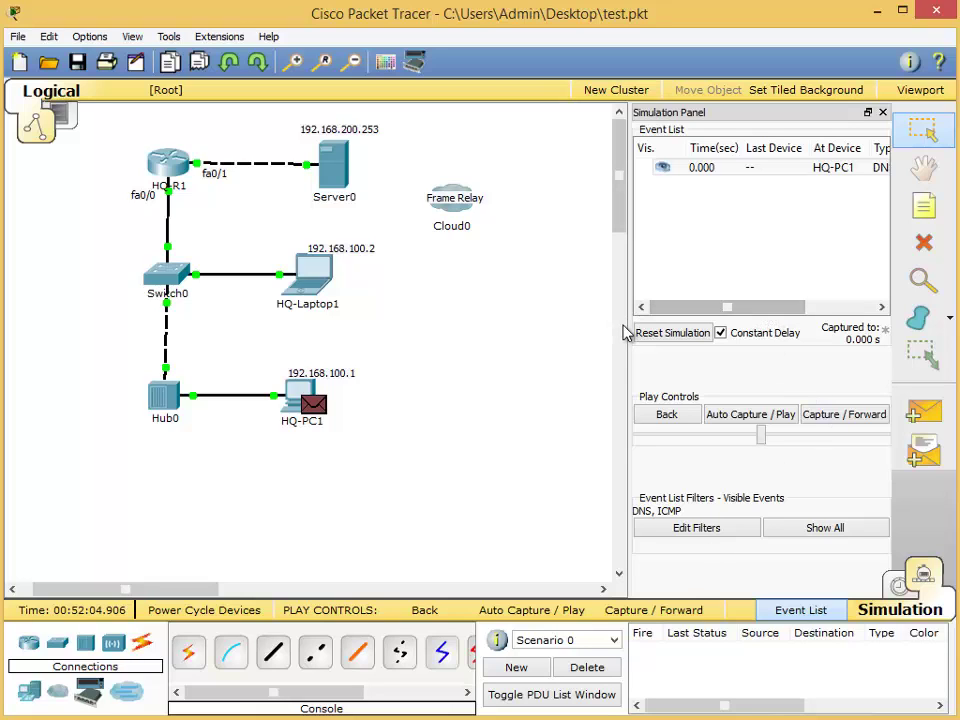
{"action": "left_click_drag", "start_coordinate": [629, 324], "coordinate": [441, 324]}
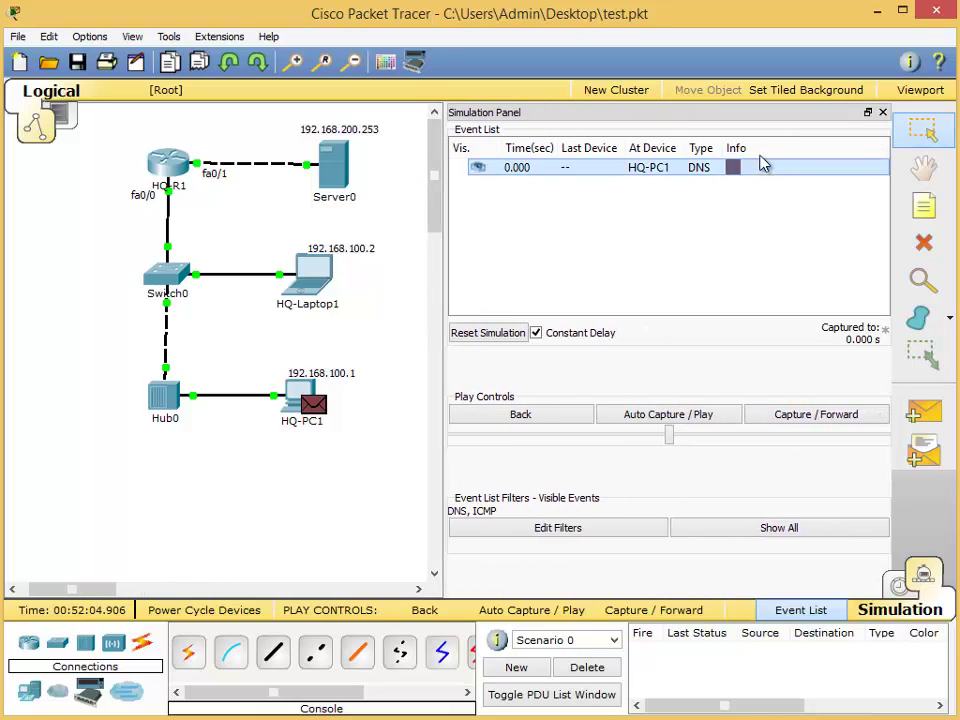
{"action": "left_click", "coordinate": [622, 176]}
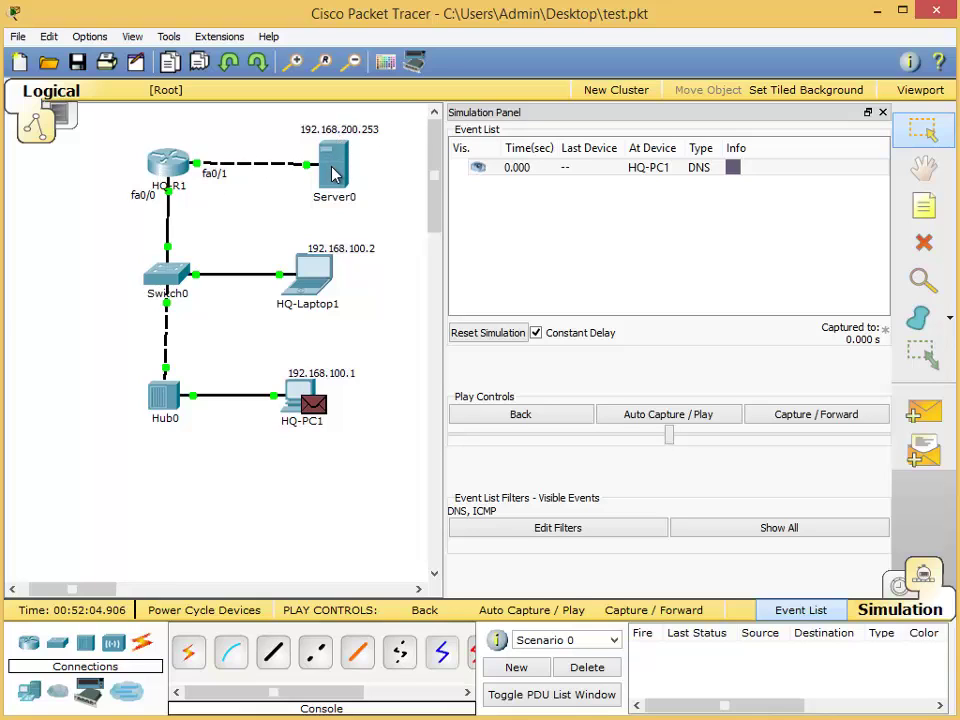
- Advance the capture event by event until HQ-PC1's DNS query reaches Server0
{"action": "mouse_move", "coordinate": [333, 170]}
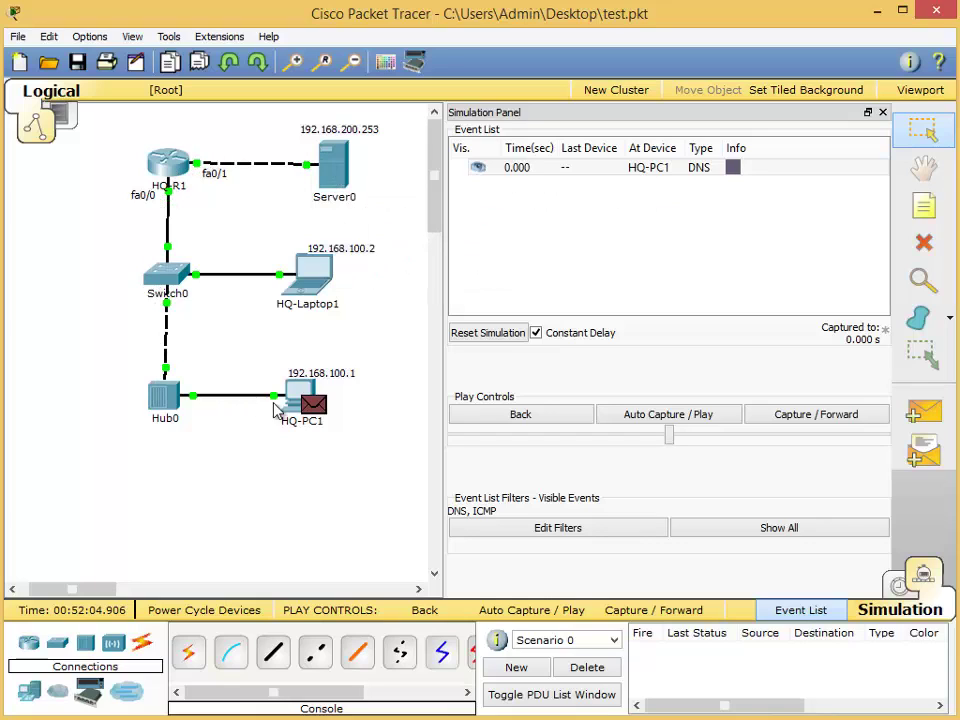
{"action": "mouse_move", "coordinate": [320, 420]}
{"action": "left_click", "coordinate": [788, 420]}
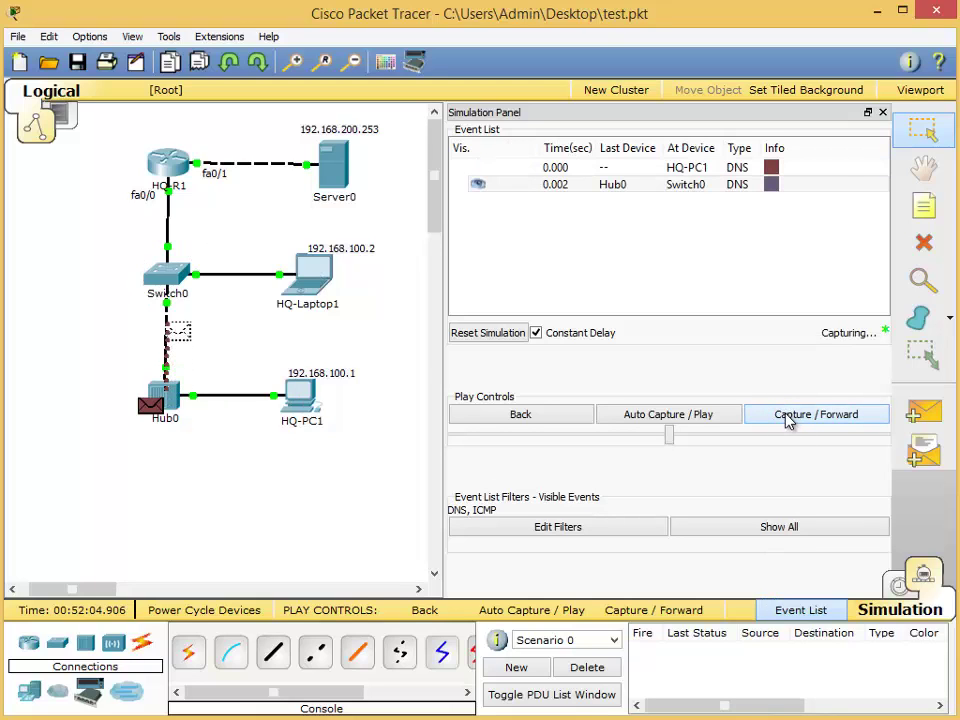
{"action": "left_click", "coordinate": [782, 422]}
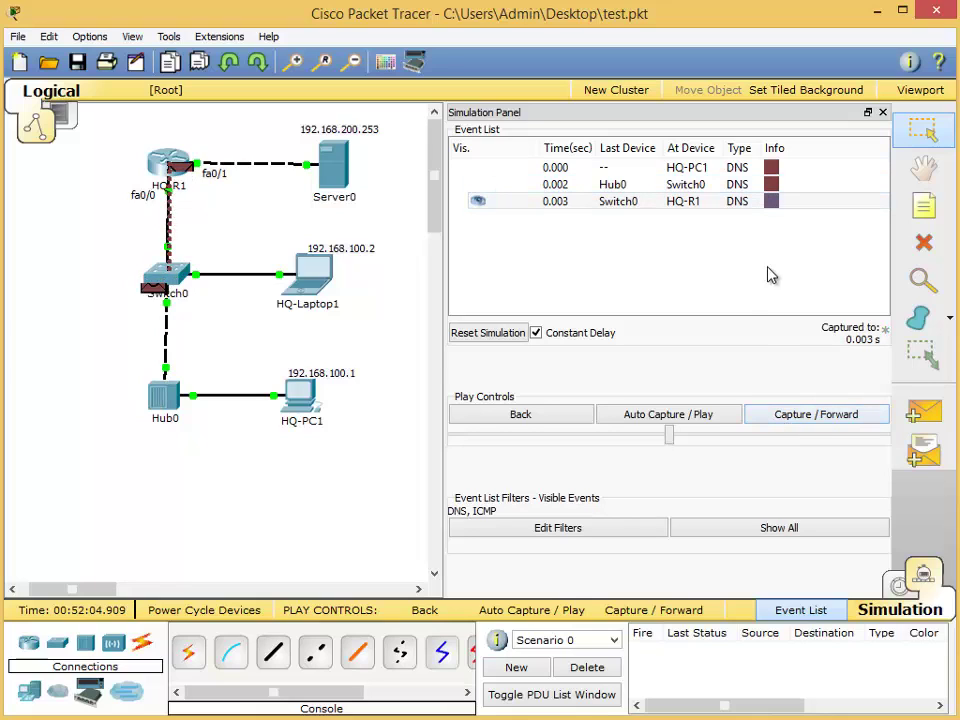
{"action": "left_click", "coordinate": [803, 423]}
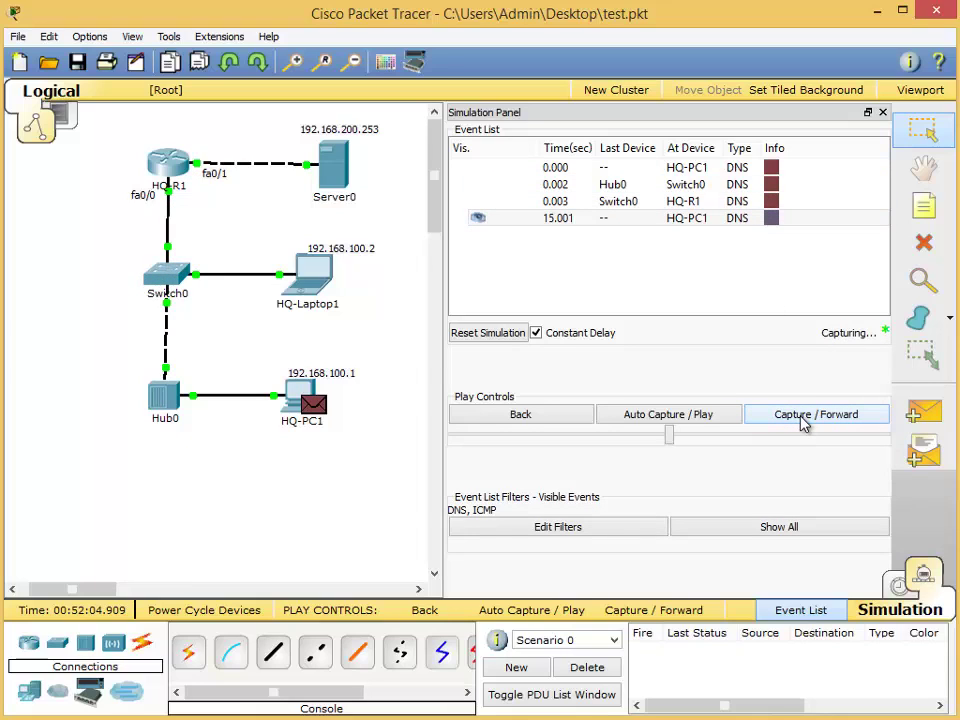
{"action": "left_click", "coordinate": [804, 422]}
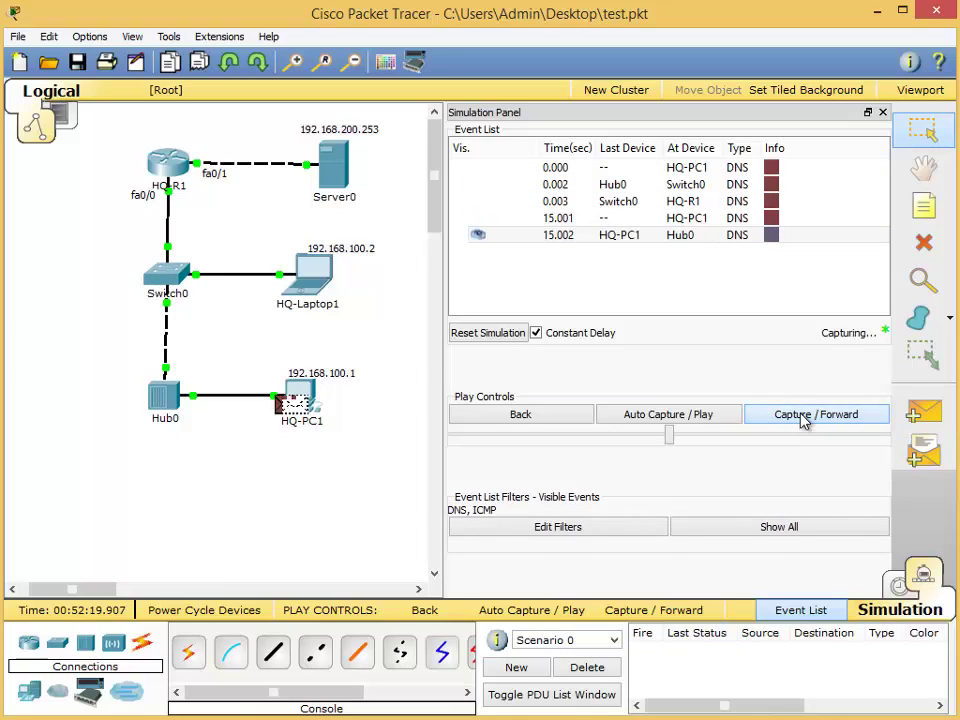
{"action": "left_click", "coordinate": [805, 420]}
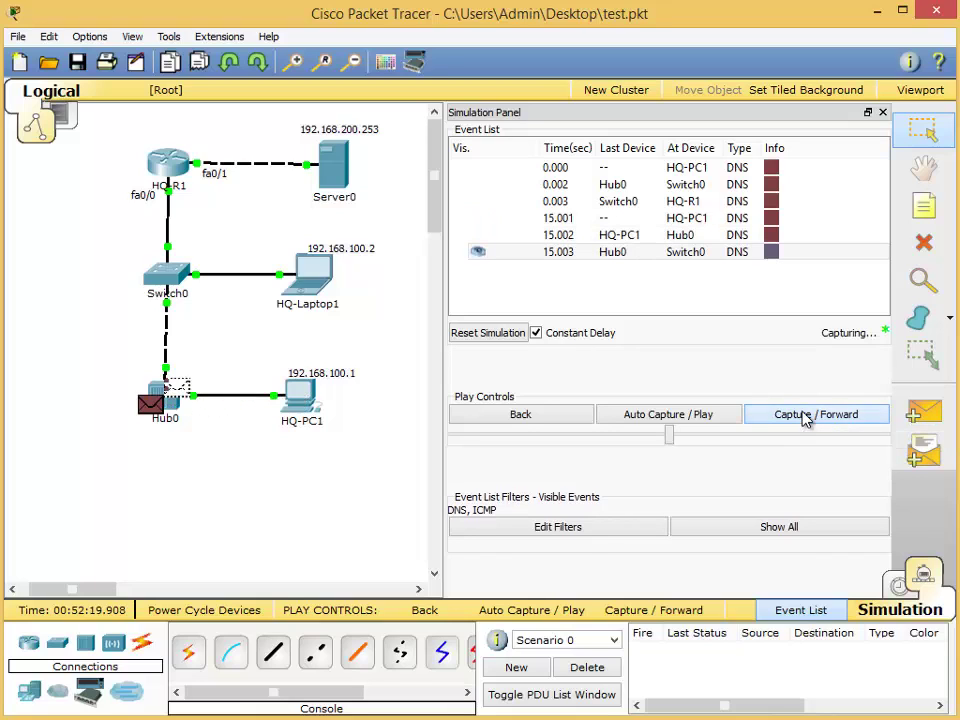
{"action": "left_click", "coordinate": [804, 419]}
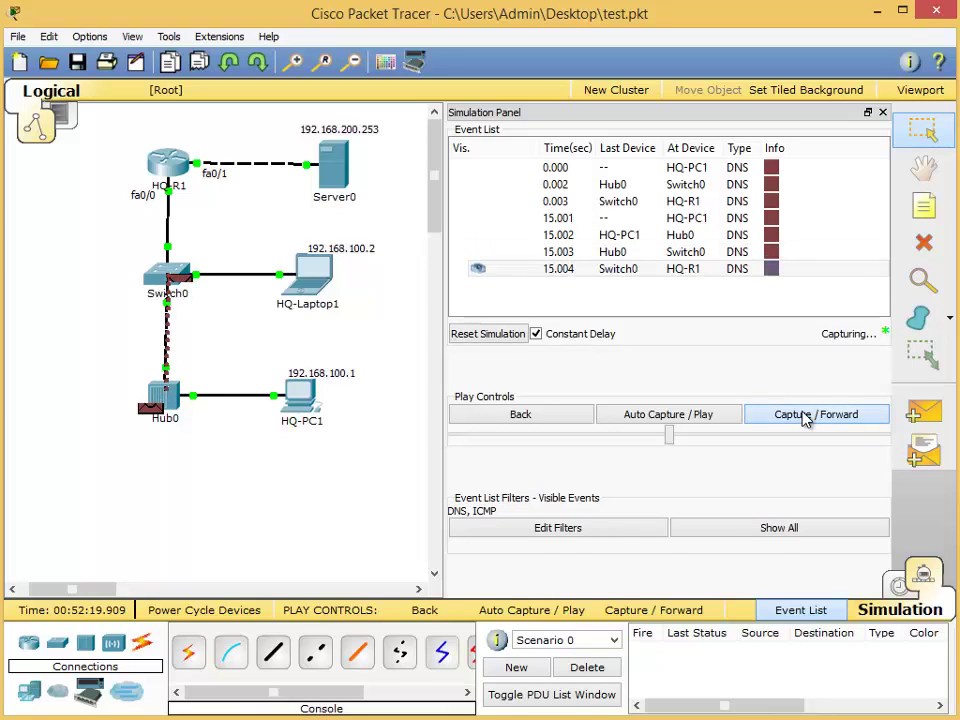
{"action": "left_click", "coordinate": [805, 420]}
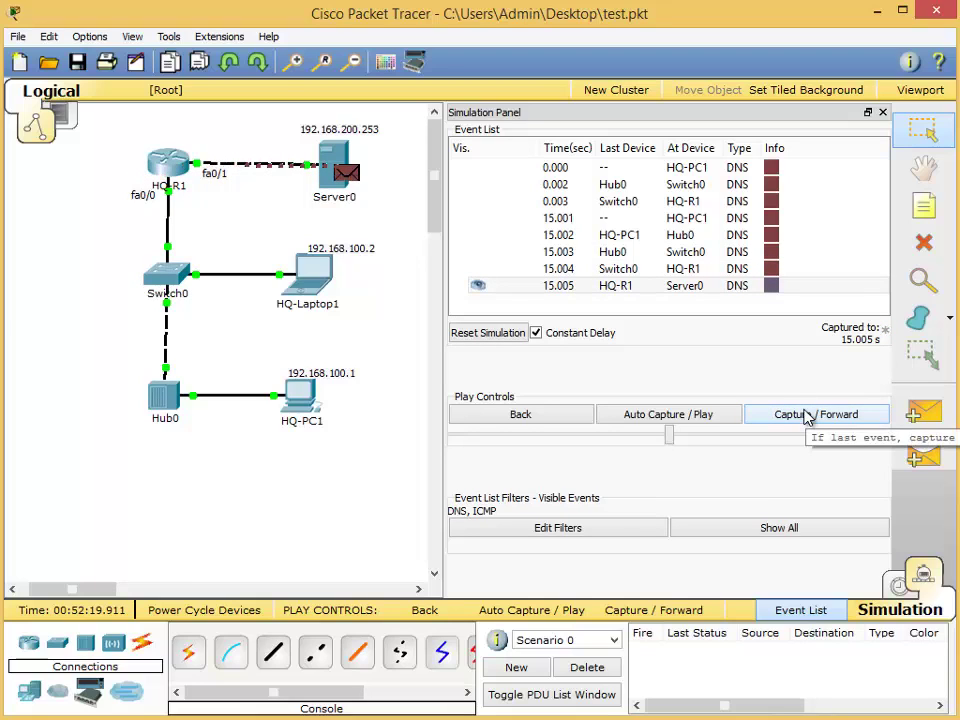
- Continue the capture event by event until Server0's DNS reply returns to HQ-PC1
{"action": "left_click", "coordinate": [807, 416]}
{"action": "left_click", "coordinate": [807, 416]}
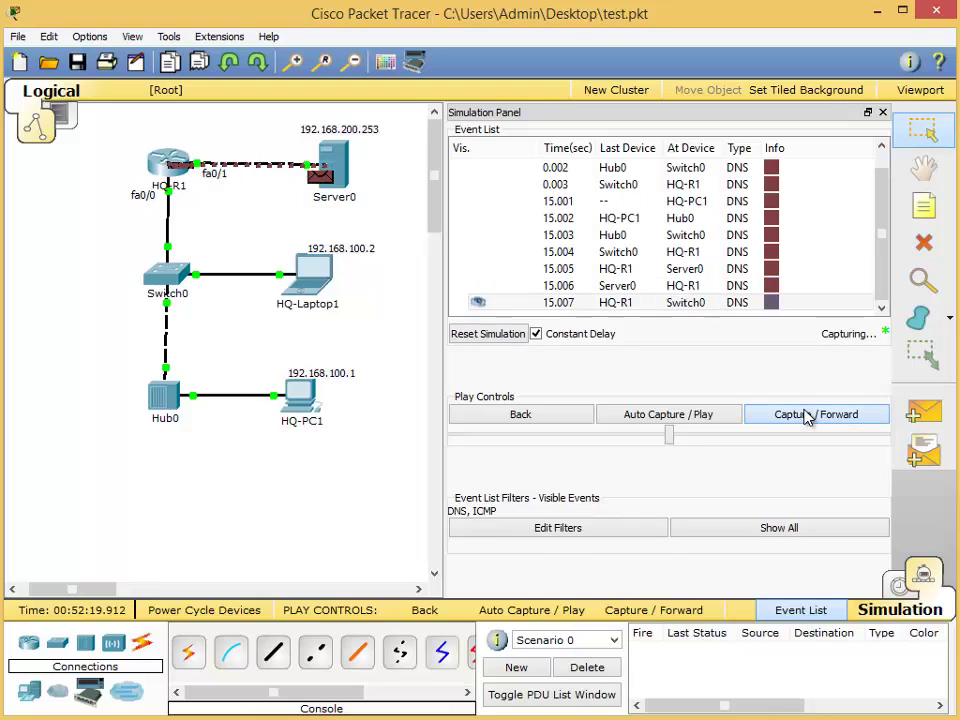
{"action": "left_click", "coordinate": [807, 416]}
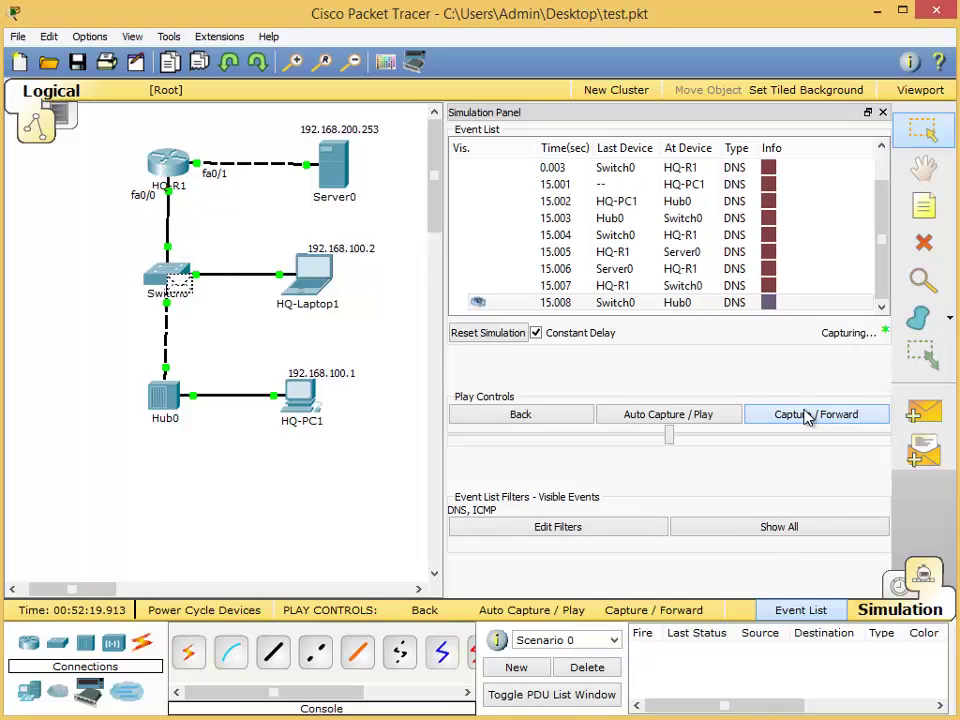
{"action": "left_click", "coordinate": [807, 416]}
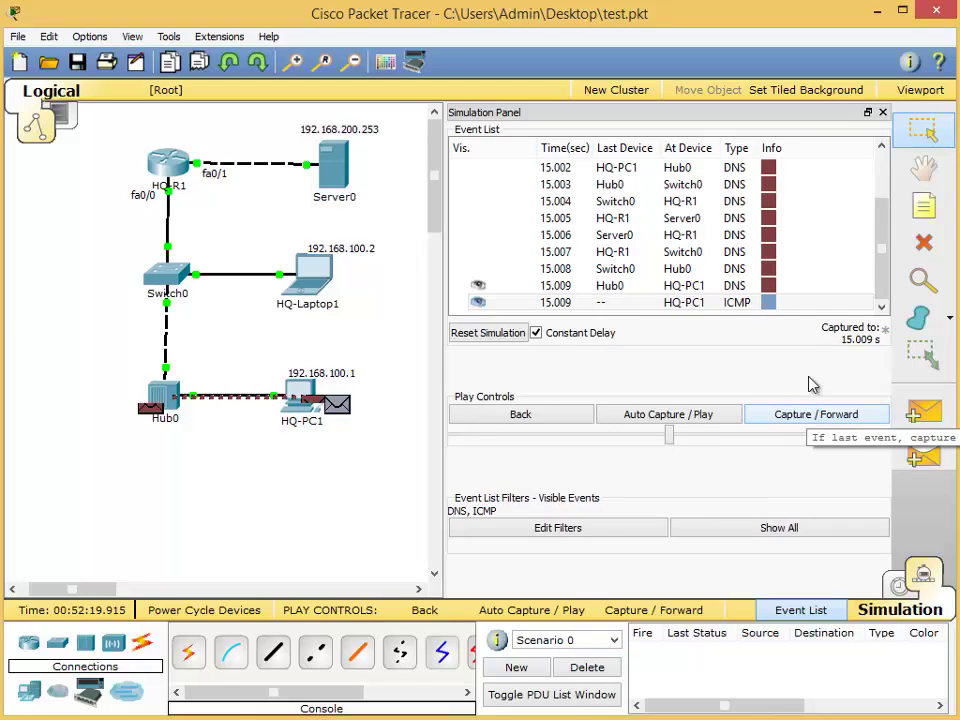
- Advance the capture event by event until HQ-PC1's ICMP echo request reaches HQ-Laptop1
{"action": "left_click", "coordinate": [770, 303]}
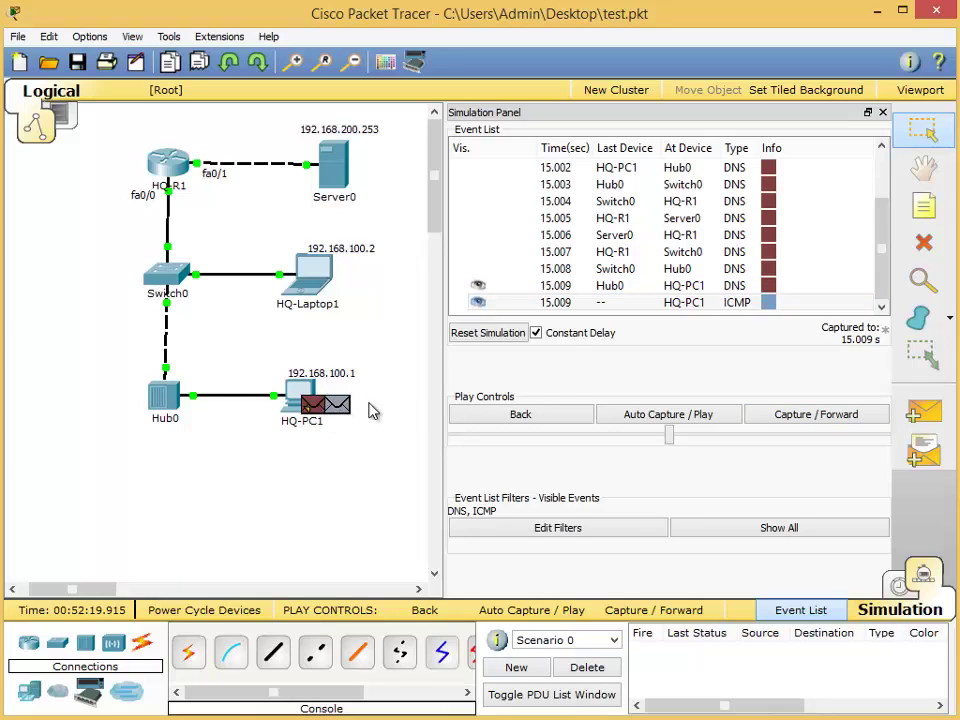
{"action": "left_click", "coordinate": [793, 424]}
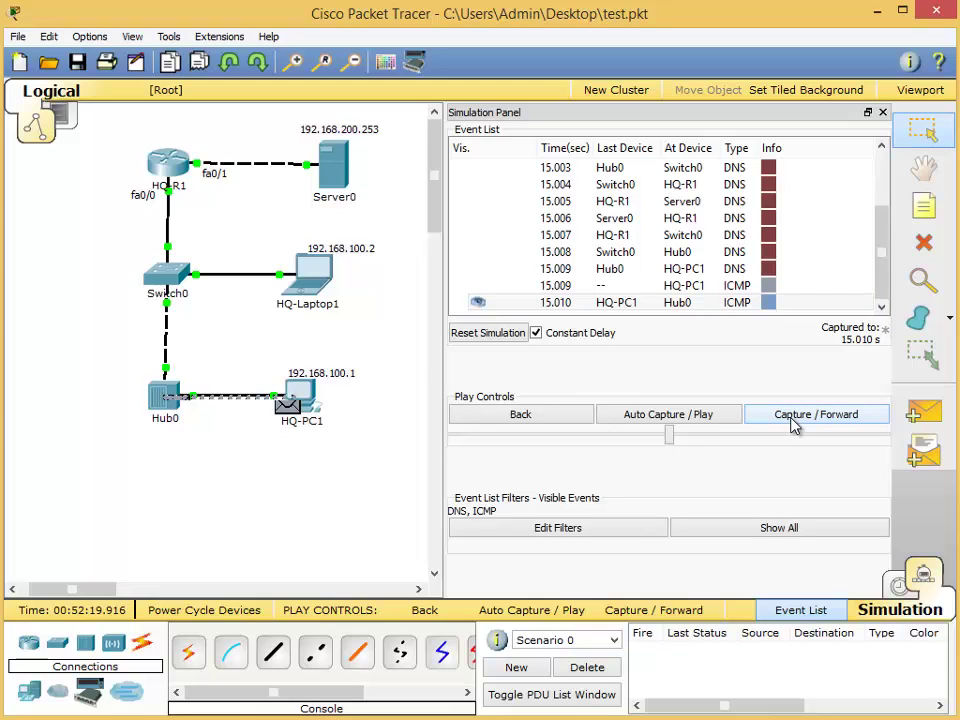
{"action": "left_click", "coordinate": [793, 424]}
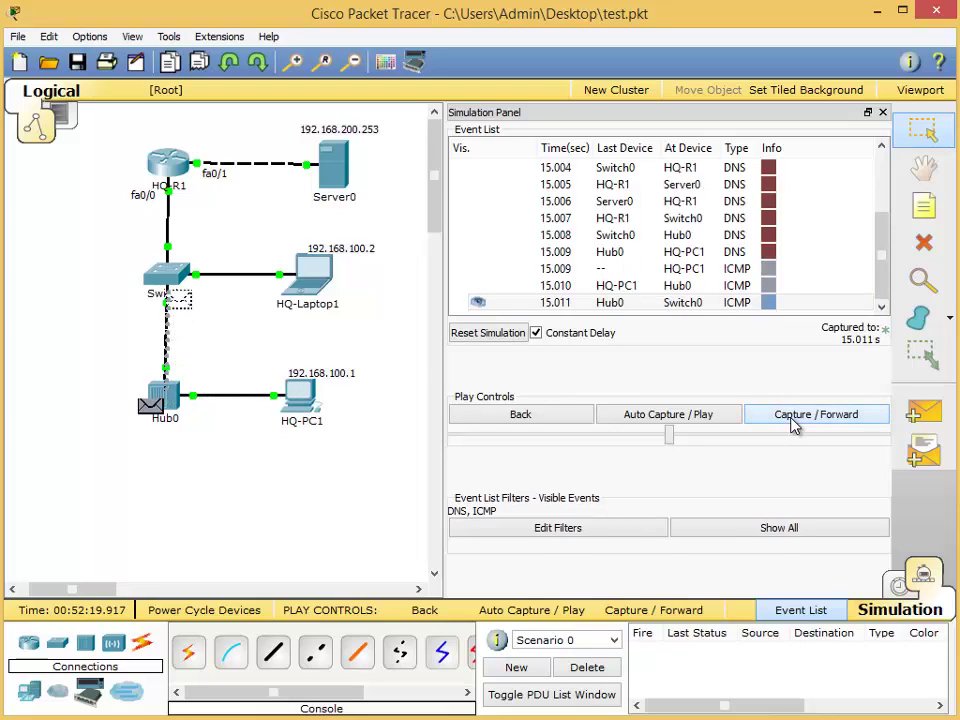
{"action": "left_click", "coordinate": [793, 424]}
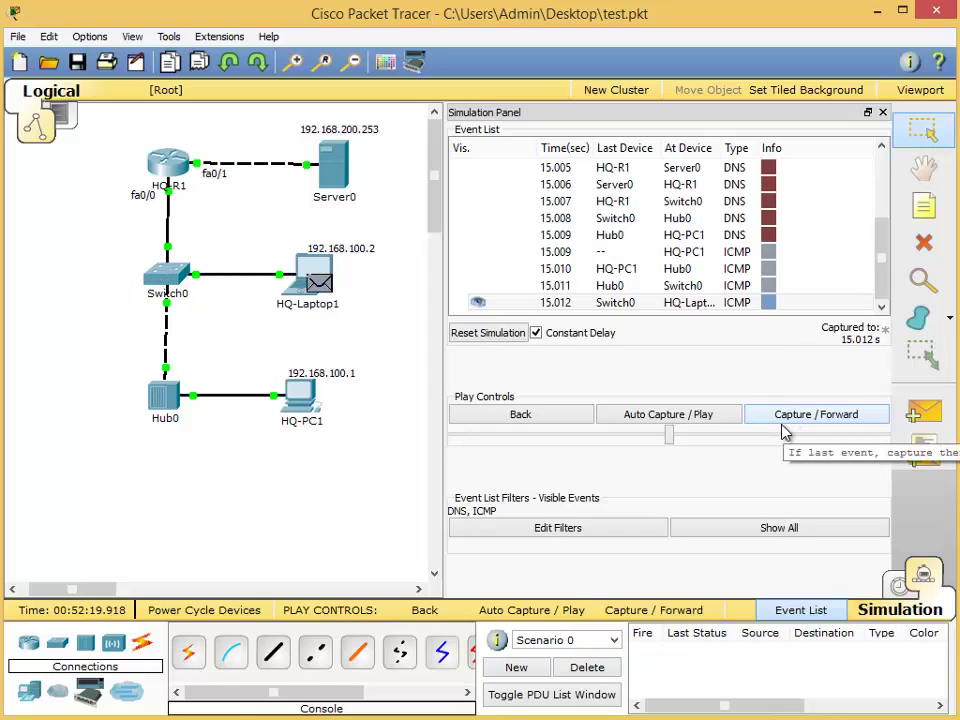
- Continue the capture event by event until HQ-Laptop1's ICMP reply returns to HQ-PC1
{"action": "left_click", "coordinate": [786, 428]}
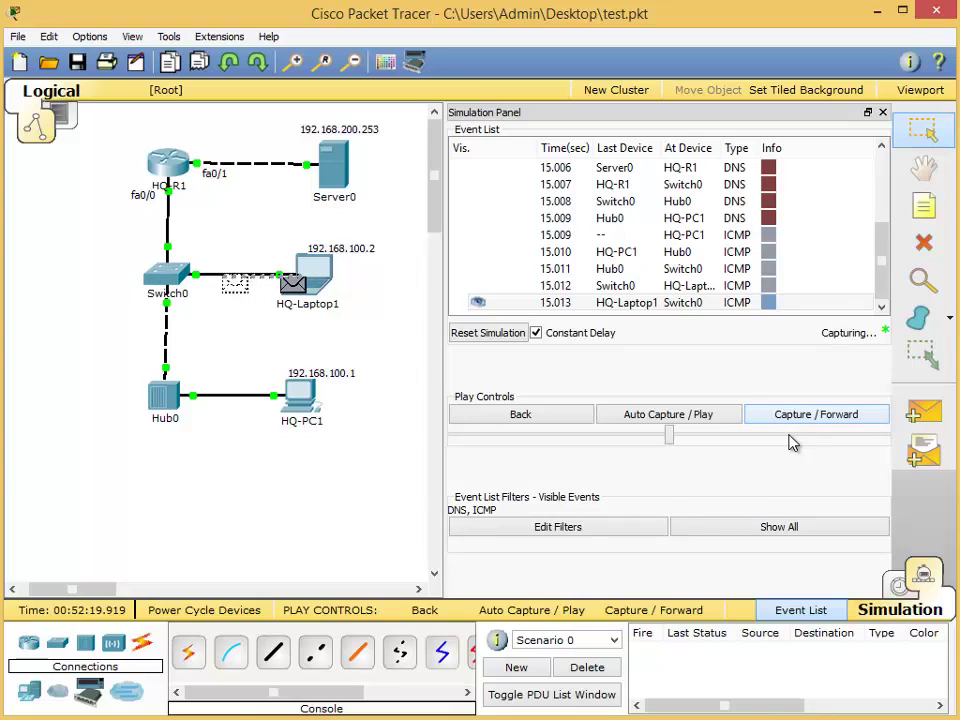
{"action": "left_click", "coordinate": [793, 438]}
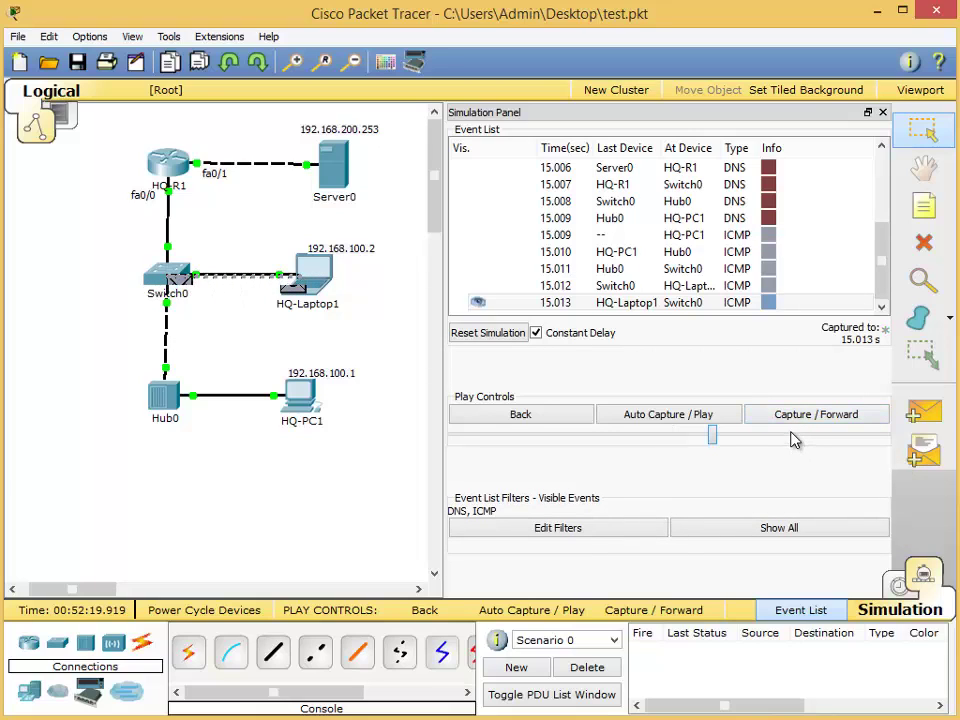
{"action": "left_click", "coordinate": [796, 421]}
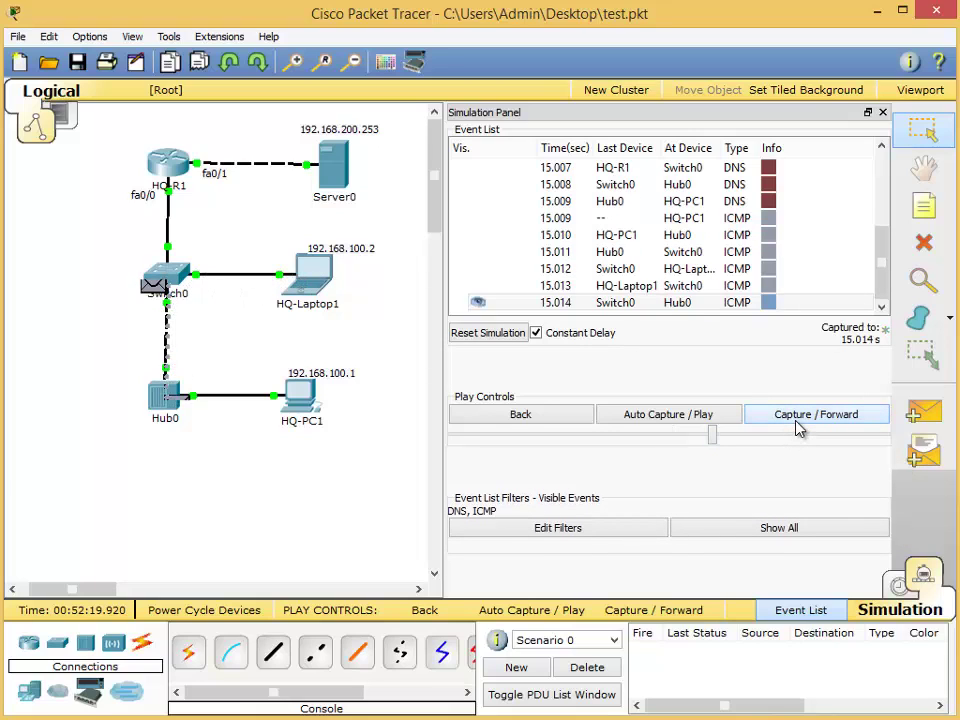
{"action": "left_click", "coordinate": [800, 426]}
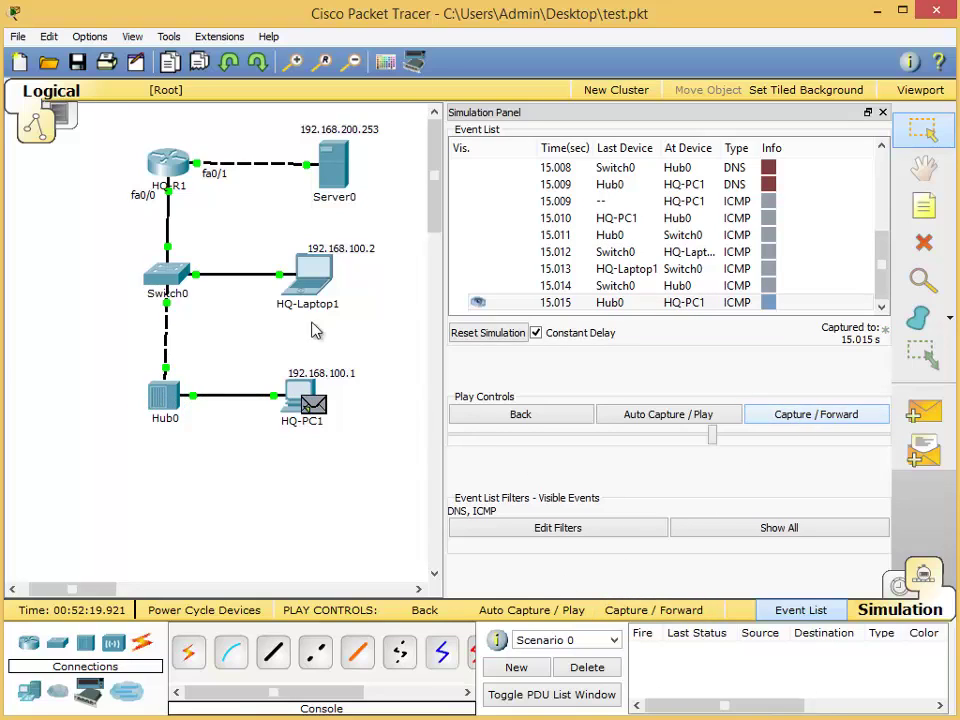
- Narrow the simulation panel, return to Realtime mode, and shift the whole topology slightly down and right
{"action": "left_click_drag", "start_coordinate": [446, 287], "coordinate": [700, 323]}
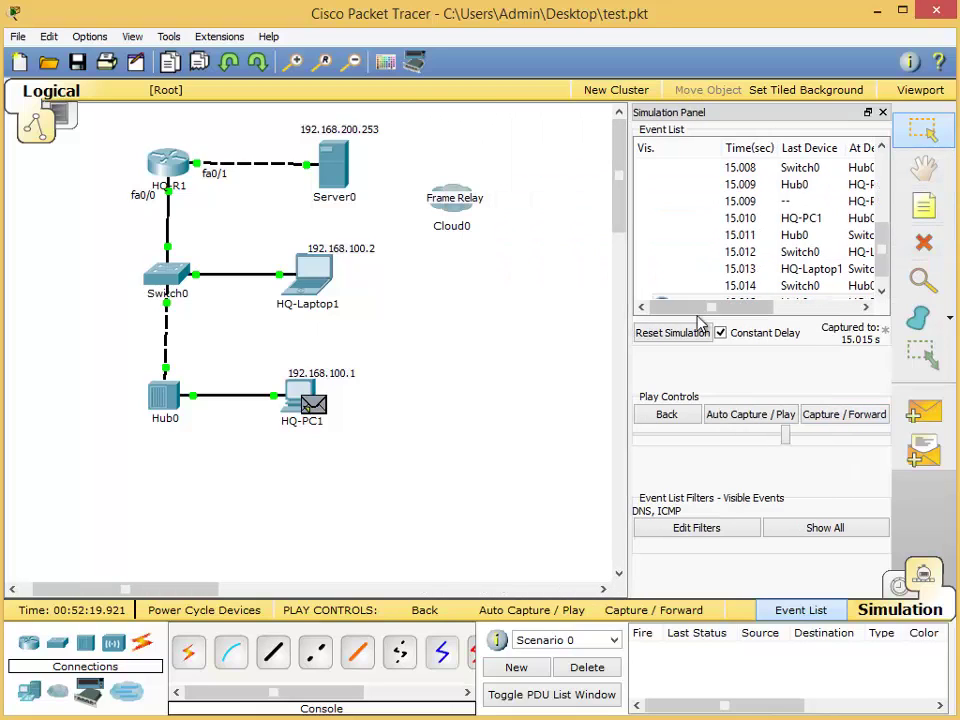
{"action": "left_click", "coordinate": [897, 588]}
{"action": "left_click_drag", "start_coordinate": [126, 117], "coordinate": [470, 482]}
{"action": "left_click_drag", "start_coordinate": [296, 410], "coordinate": [345, 440]}
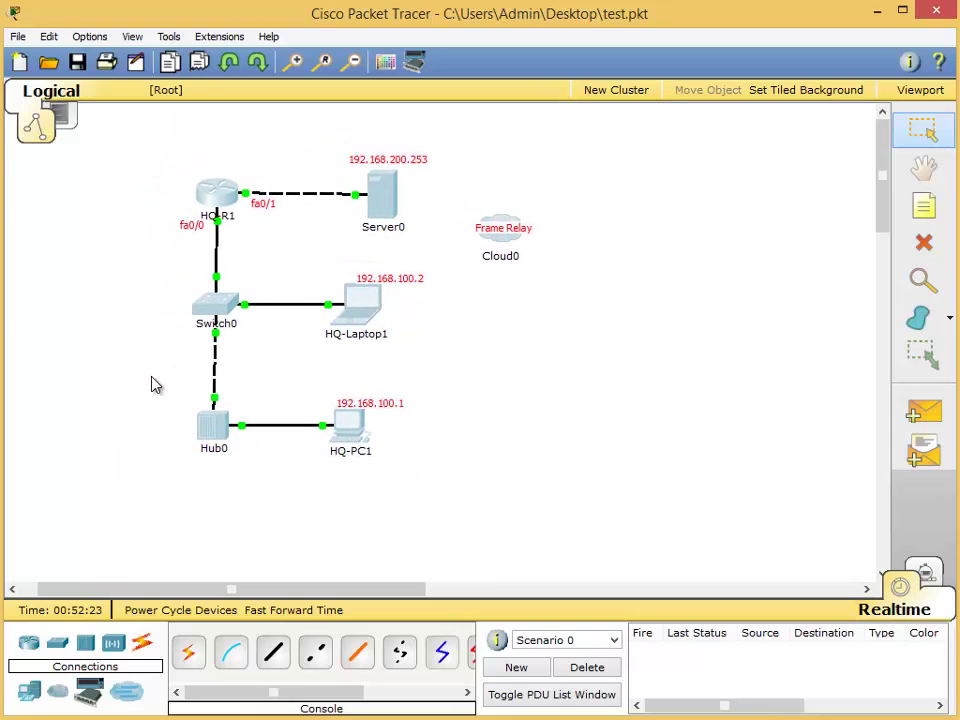
{"action": "left_click", "coordinate": [155, 385]}
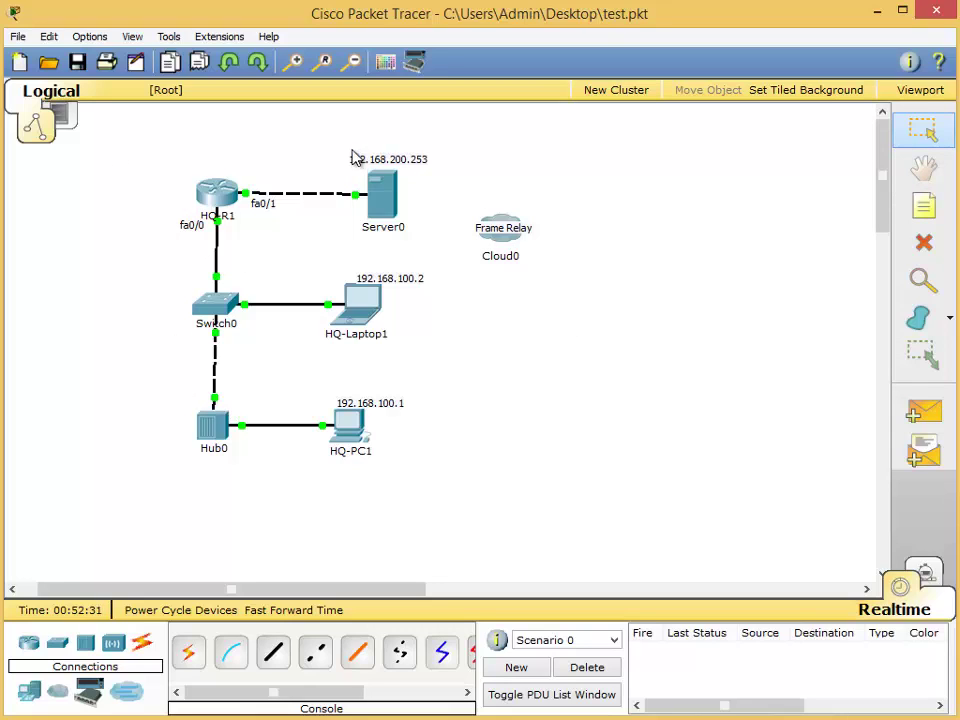
- View the drawing palette and the Device Template Manager, closing both without making changes
{"action": "left_click", "coordinate": [385, 68]}
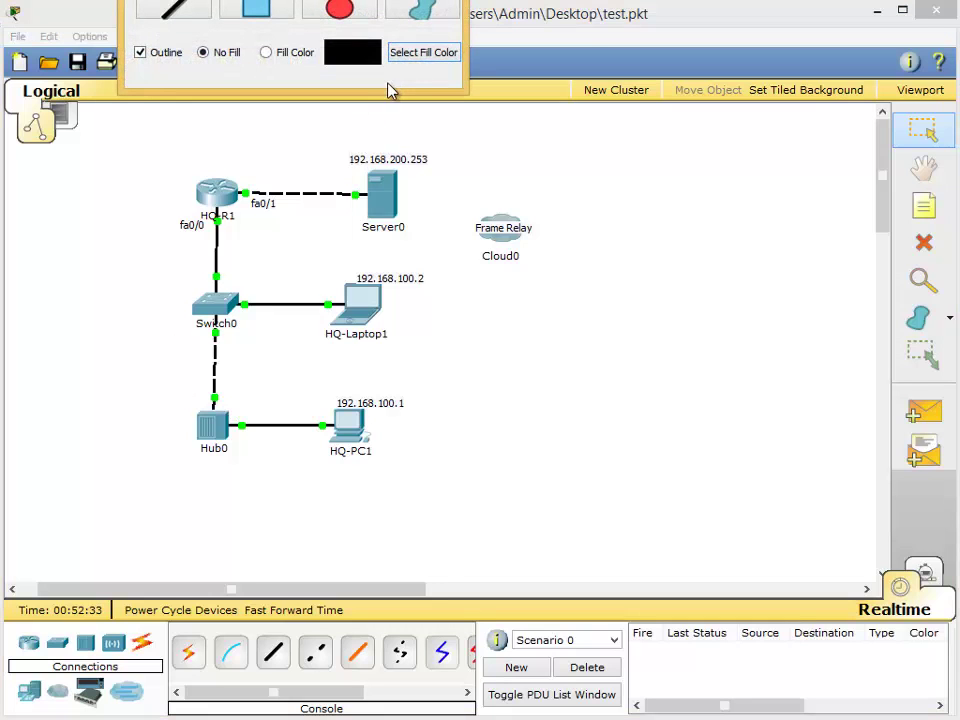
{"action": "left_click", "coordinate": [448, 1]}
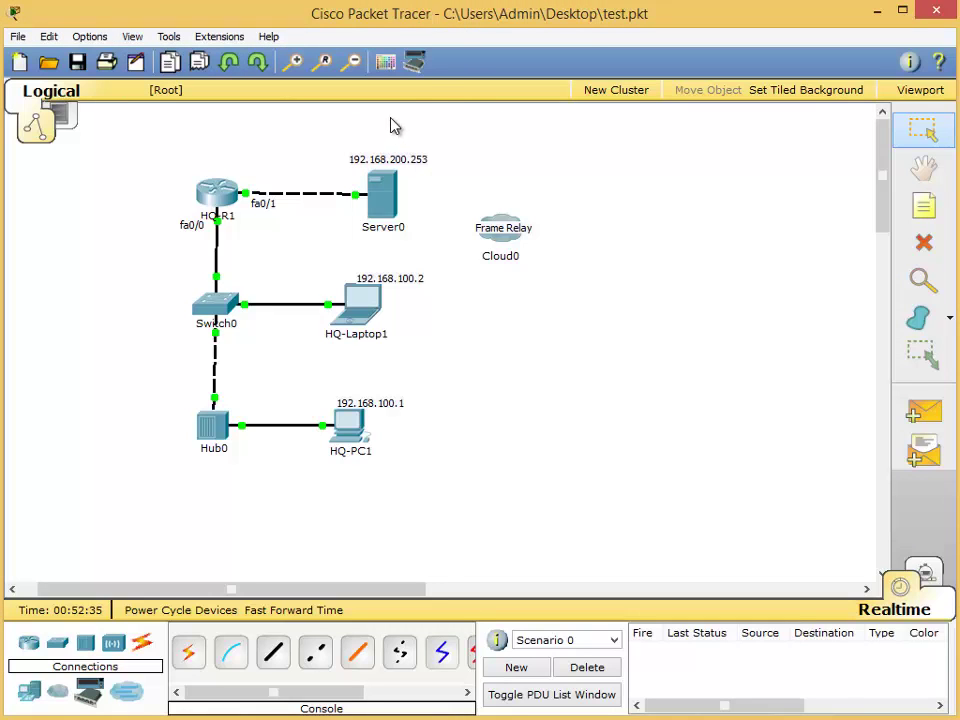
{"action": "left_click", "coordinate": [417, 64]}
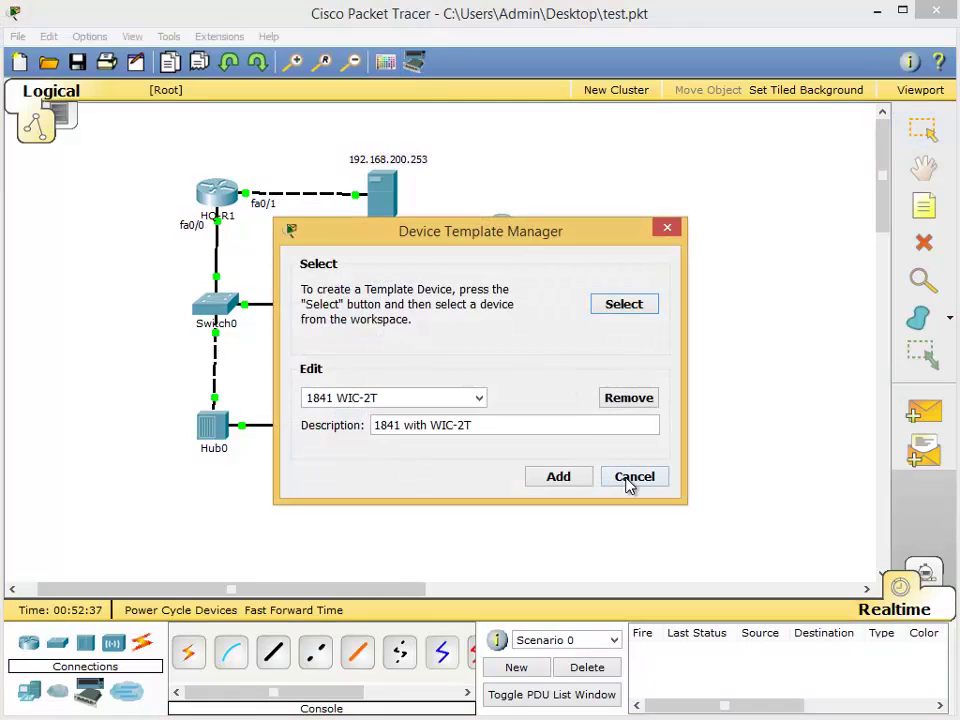
{"action": "left_click", "coordinate": [632, 477]}
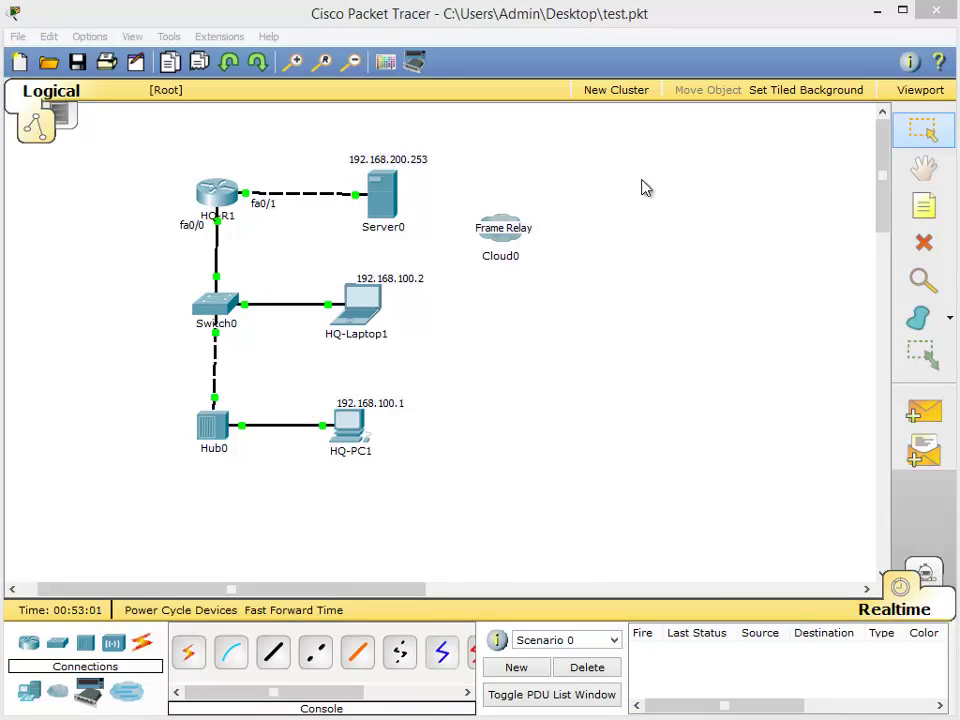
- Set Untitled.png from the desktop's New folder as the workspace background and move the HQ devices east across the map
{"action": "left_click", "coordinate": [789, 92]}
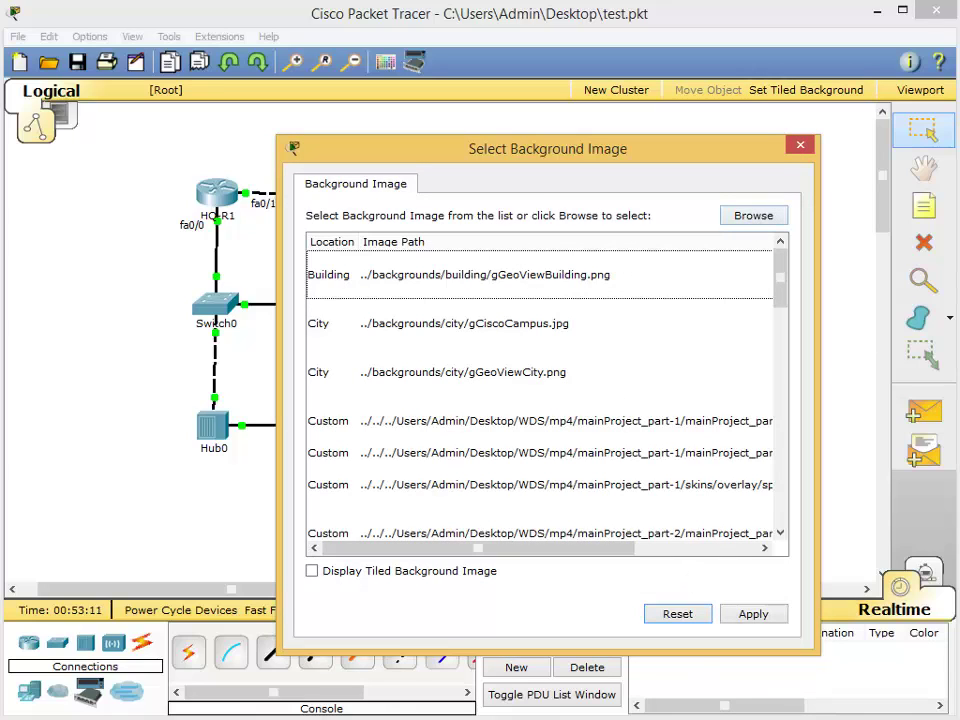
{"action": "left_click", "coordinate": [759, 220]}
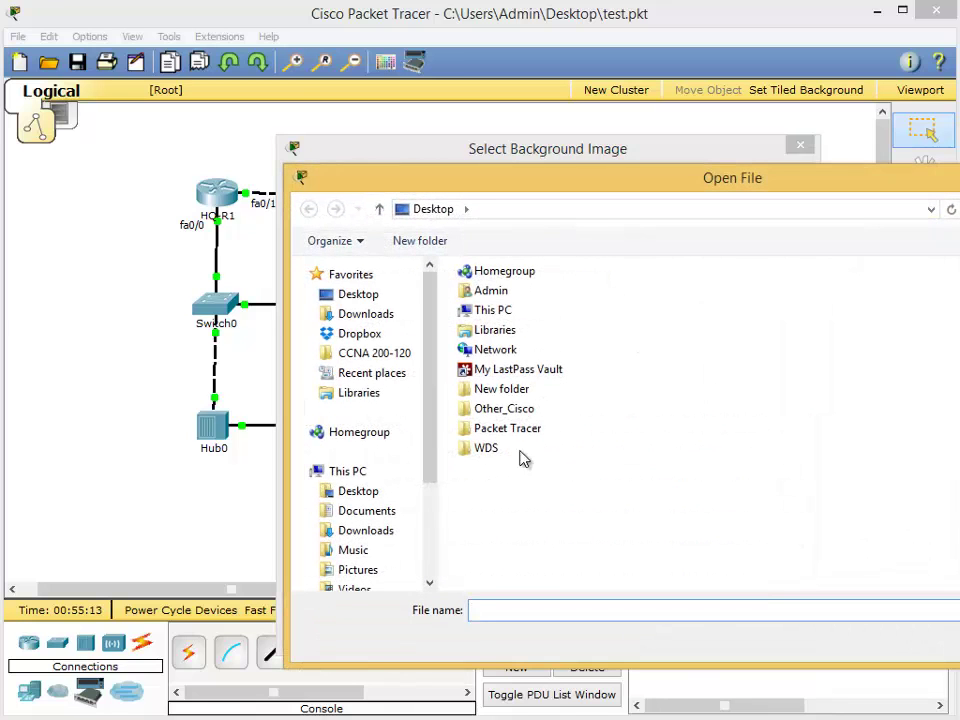
{"action": "double_click", "coordinate": [510, 390]}
{"action": "double_click", "coordinate": [514, 297]}
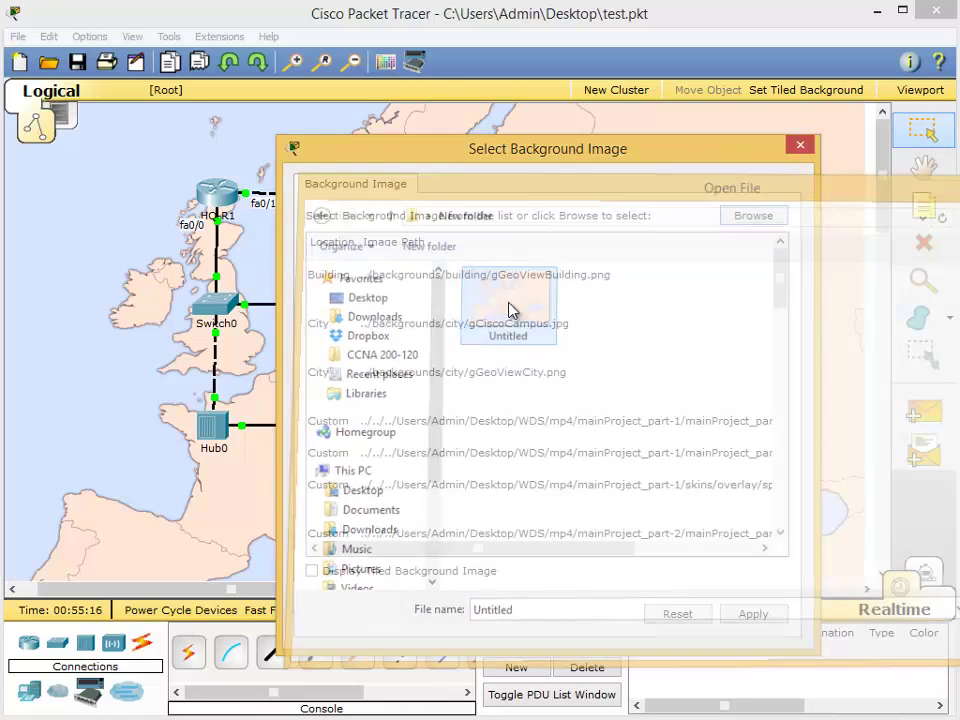
{"action": "left_click", "coordinate": [799, 145]}
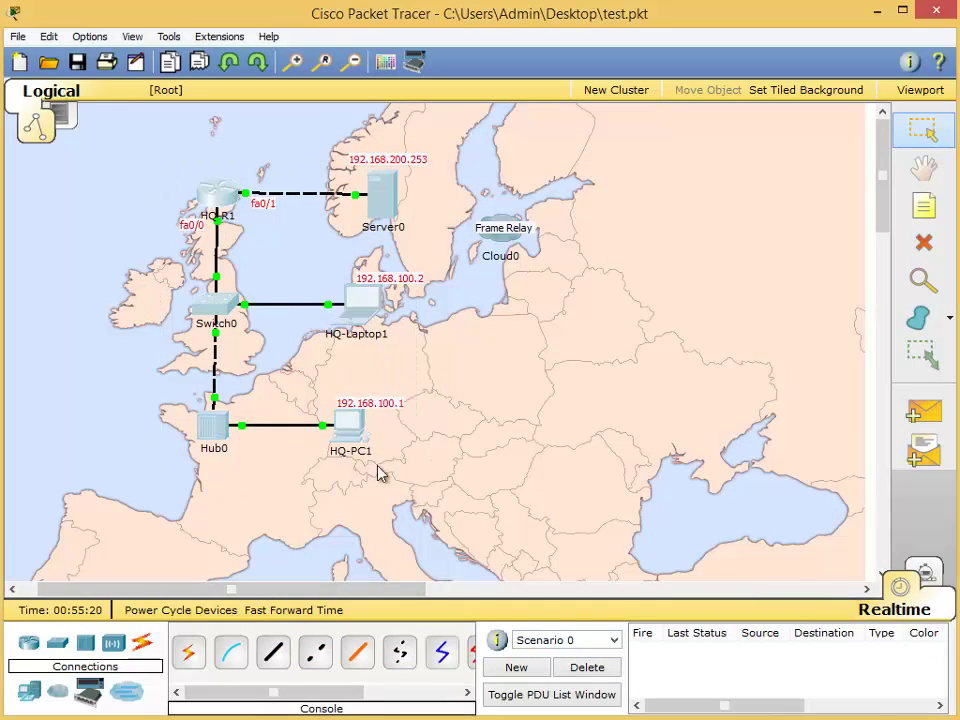
{"action": "left_click_drag", "start_coordinate": [352, 432], "coordinate": [428, 460]}
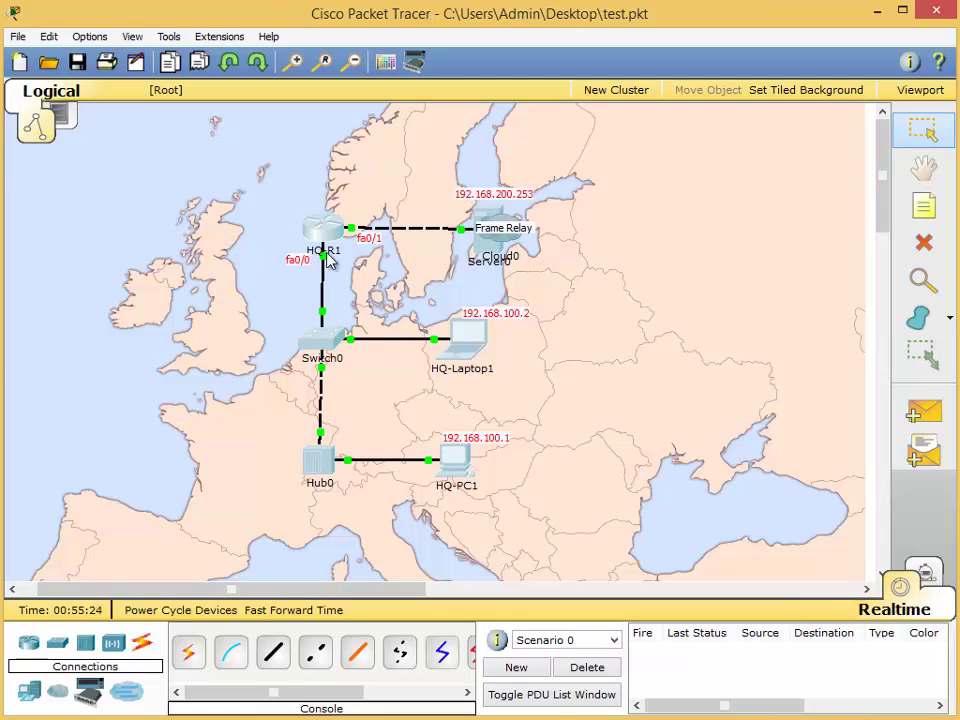
- Reset the workspace background to remove the map image
{"action": "left_click", "coordinate": [836, 92]}
{"action": "left_click", "coordinate": [676, 614]}
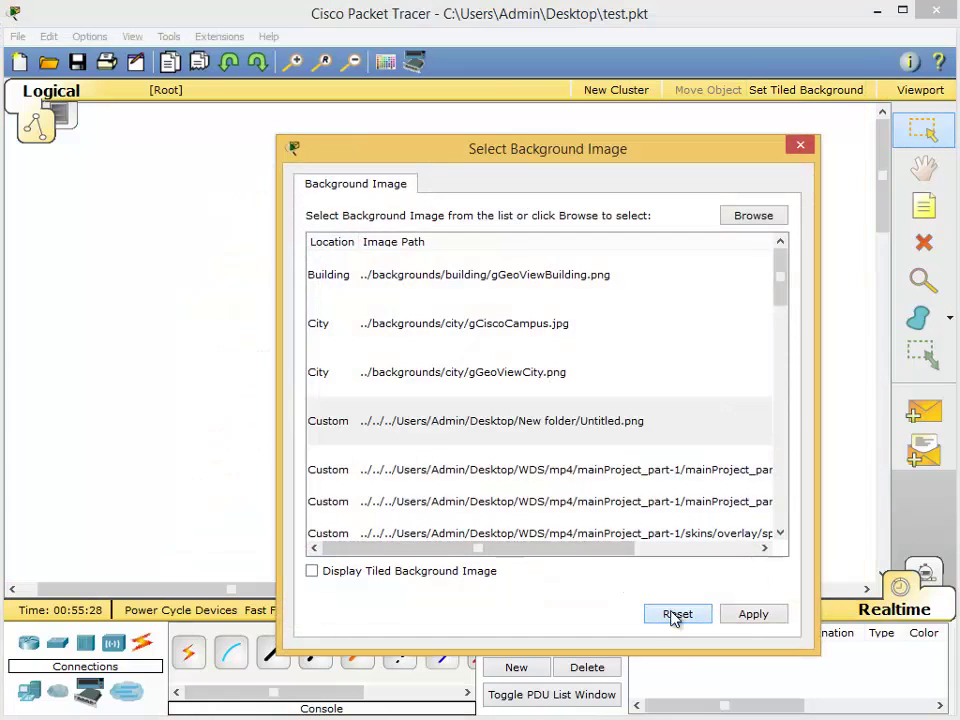
{"action": "left_click", "coordinate": [800, 147]}
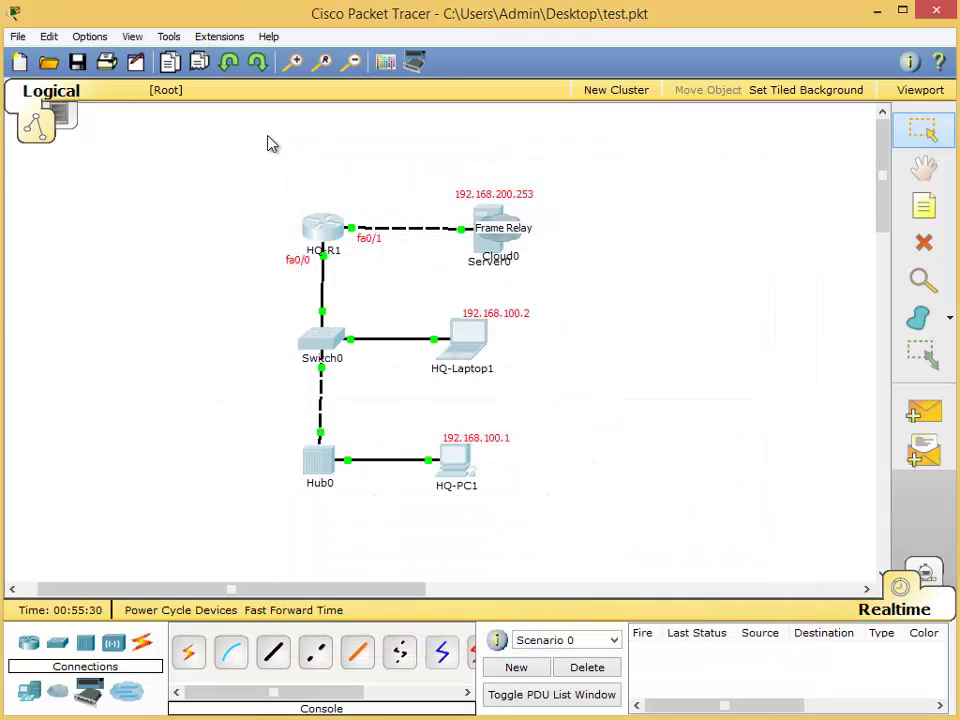
- Move all existing devices together to the workspace's upper-left corner to free up space
{"action": "left_click_drag", "start_coordinate": [253, 161], "coordinate": [515, 506]}
{"action": "left_click_drag", "start_coordinate": [322, 236], "coordinate": [57, 182]}
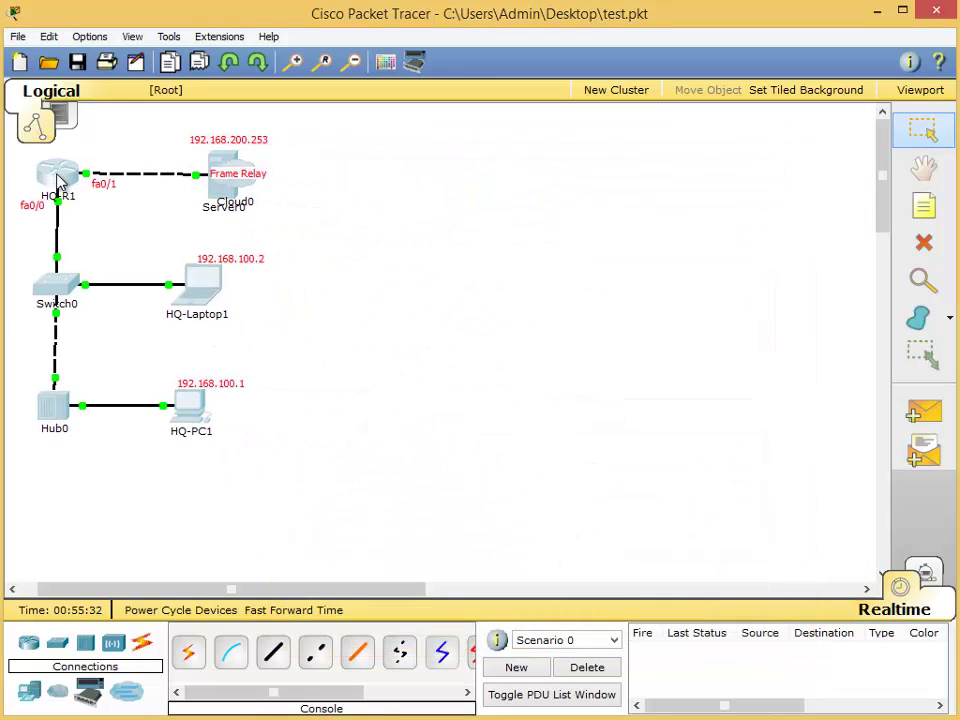
{"action": "left_click", "coordinate": [376, 309]}
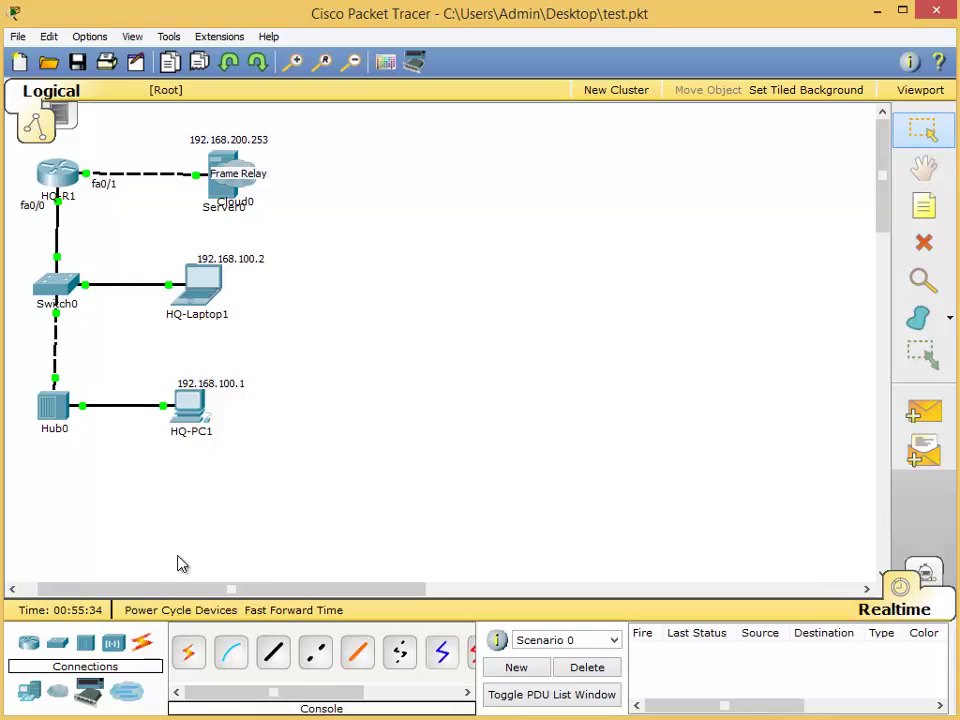
- Place three 1841 routers close together in the empty area to the right of the HQ network
{"action": "left_click_drag", "start_coordinate": [28, 643], "coordinate": [530, 242]}
{"action": "left_click", "coordinate": [185, 655]}
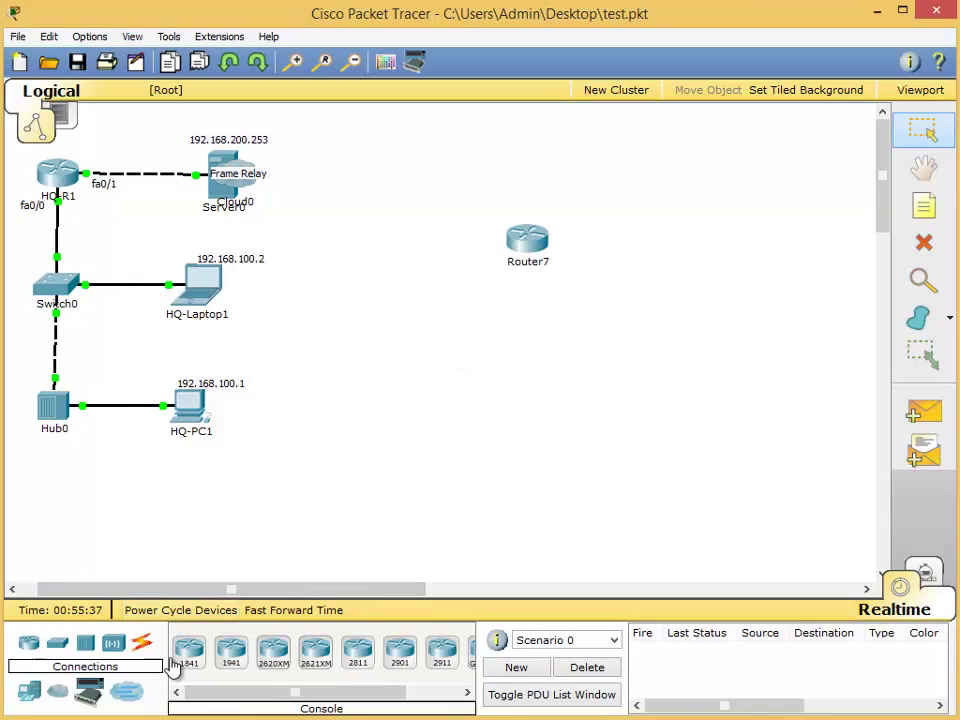
{"action": "left_click", "coordinate": [489, 374]}
{"action": "left_click", "coordinate": [617, 290]}
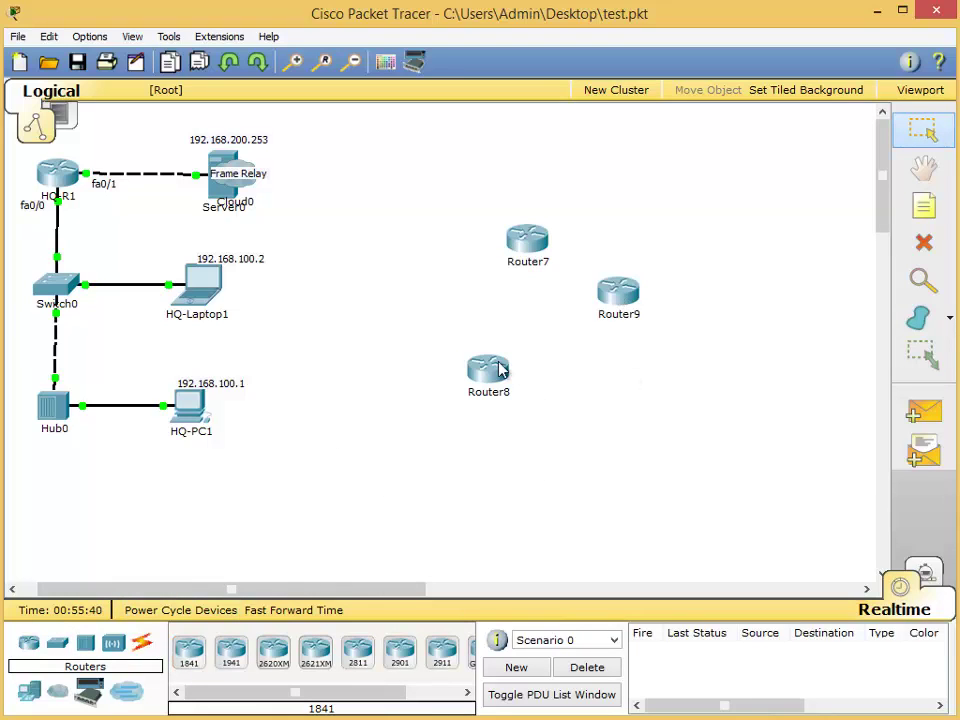
{"action": "left_click_drag", "start_coordinate": [499, 365], "coordinate": [521, 336]}
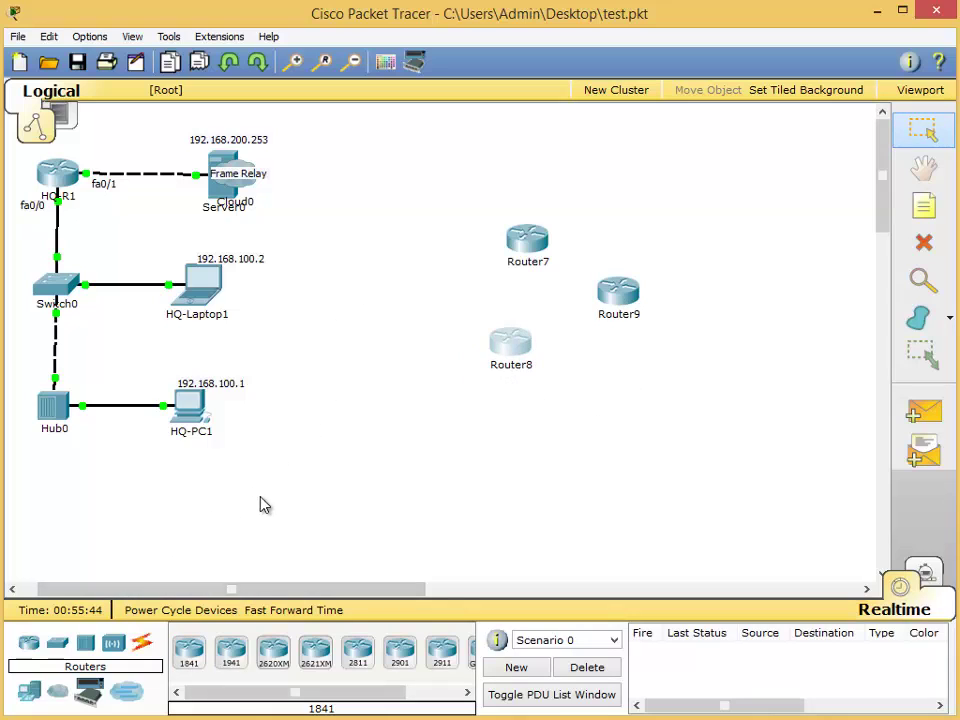
- Place two more 1841 routers, one above the other, to the left of the three-router group
{"action": "left_click_drag", "start_coordinate": [392, 592], "coordinate": [546, 588]}
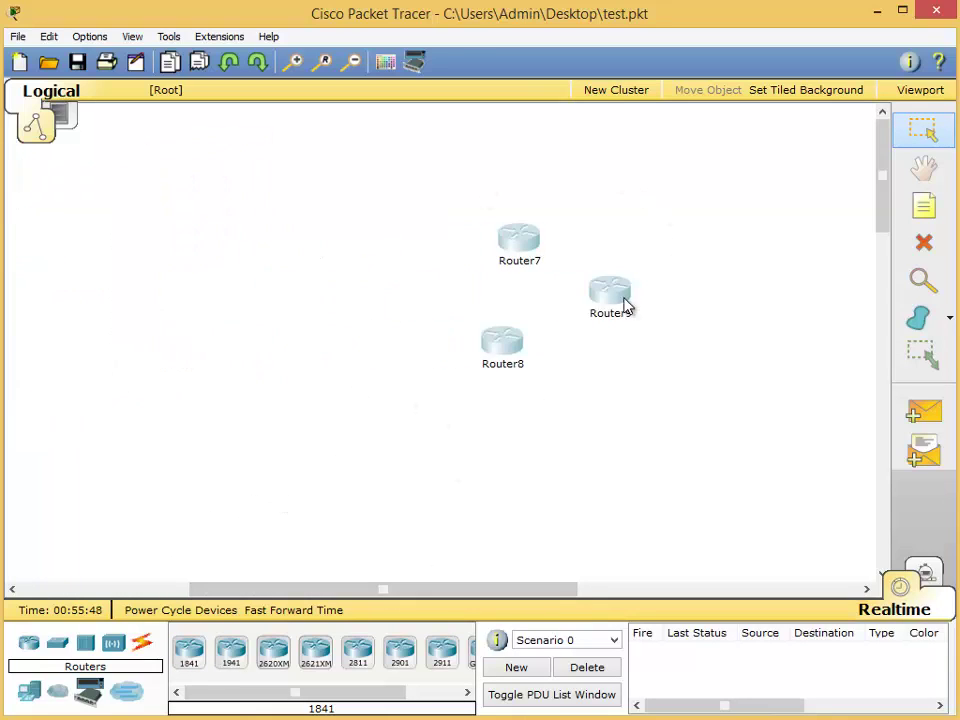
{"action": "left_click_drag", "start_coordinate": [173, 668], "coordinate": [197, 266]}
{"action": "left_click", "coordinate": [198, 398]}
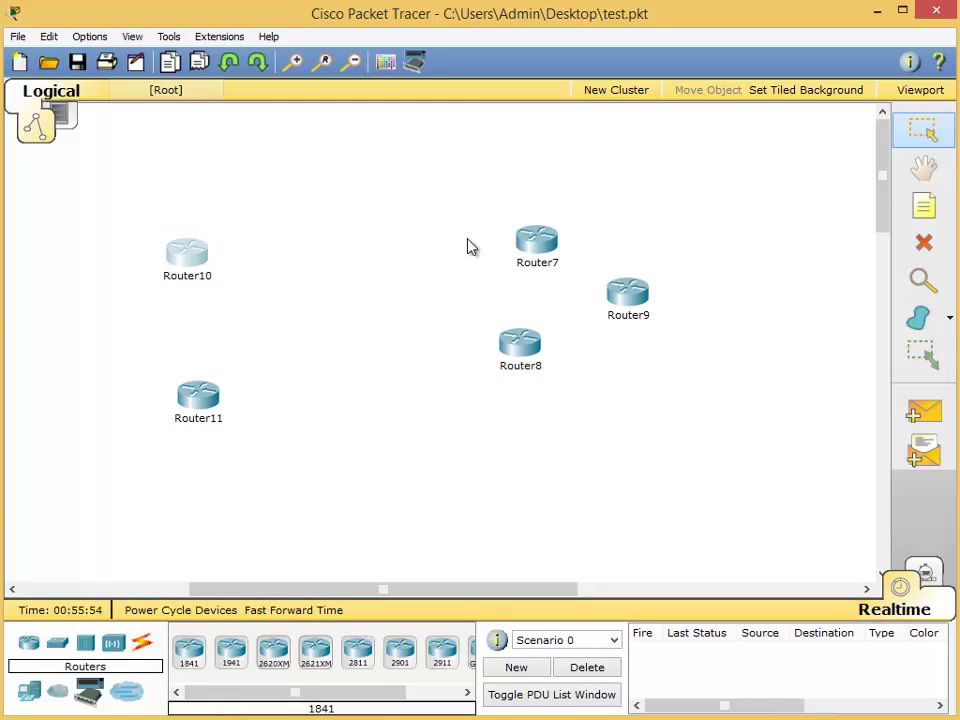
- Group Router7, Router8 and Router9 into a new cluster and rename it Internet
{"action": "left_click_drag", "start_coordinate": [443, 196], "coordinate": [696, 422]}
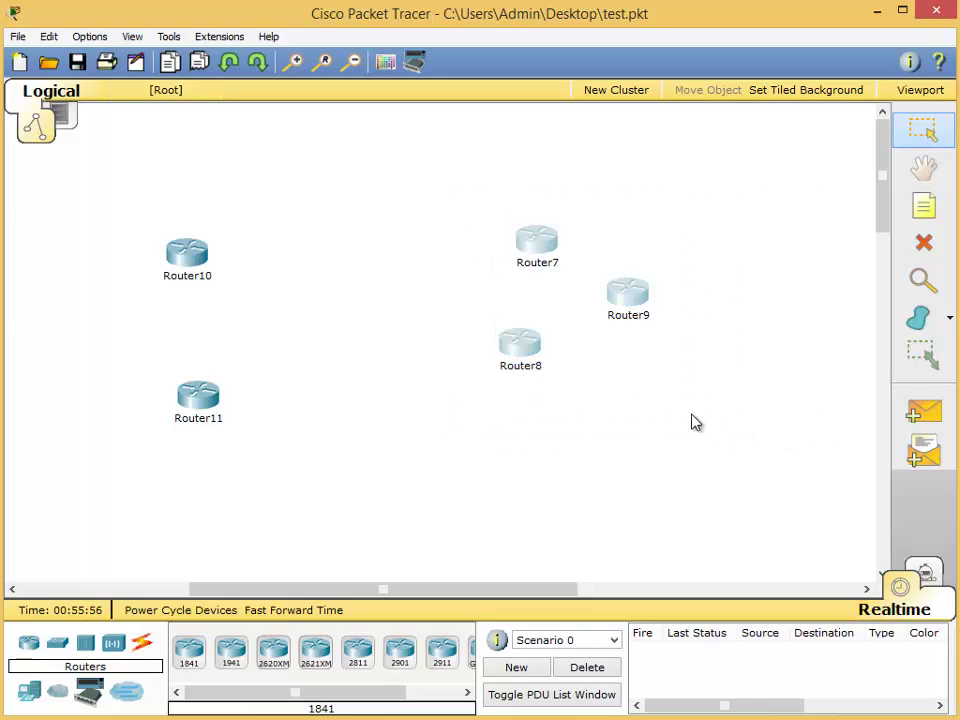
{"action": "left_click", "coordinate": [597, 91]}
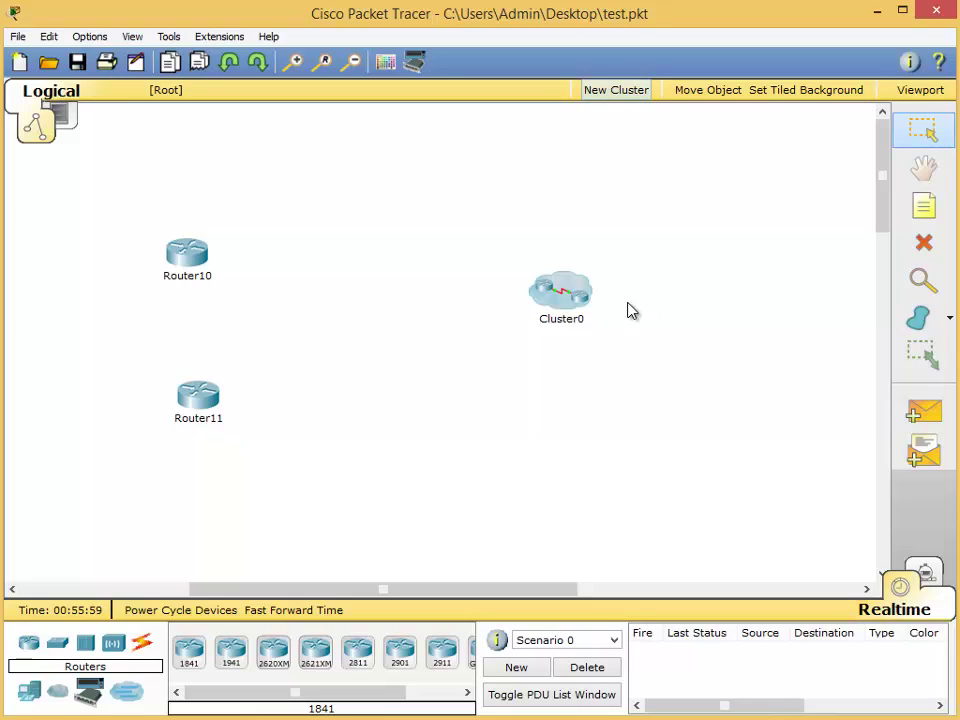
{"action": "left_click", "coordinate": [562, 319]}
{"action": "type", "text": "Internet"}
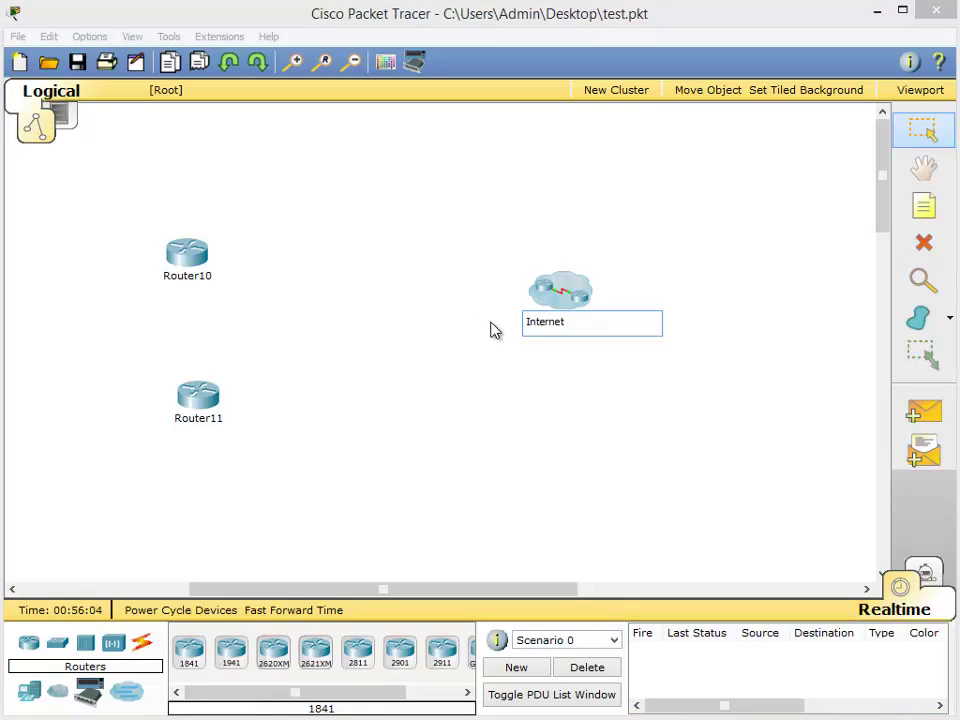
{"action": "key", "text": "Return"}
- Move Router10 nearer the Internet cluster, then cable its FastEthernet0/0 to Router7's FastEthernet0/0 with a copper cross-over and view the link inside the cluster
{"action": "left_click_drag", "start_coordinate": [205, 257], "coordinate": [309, 270]}
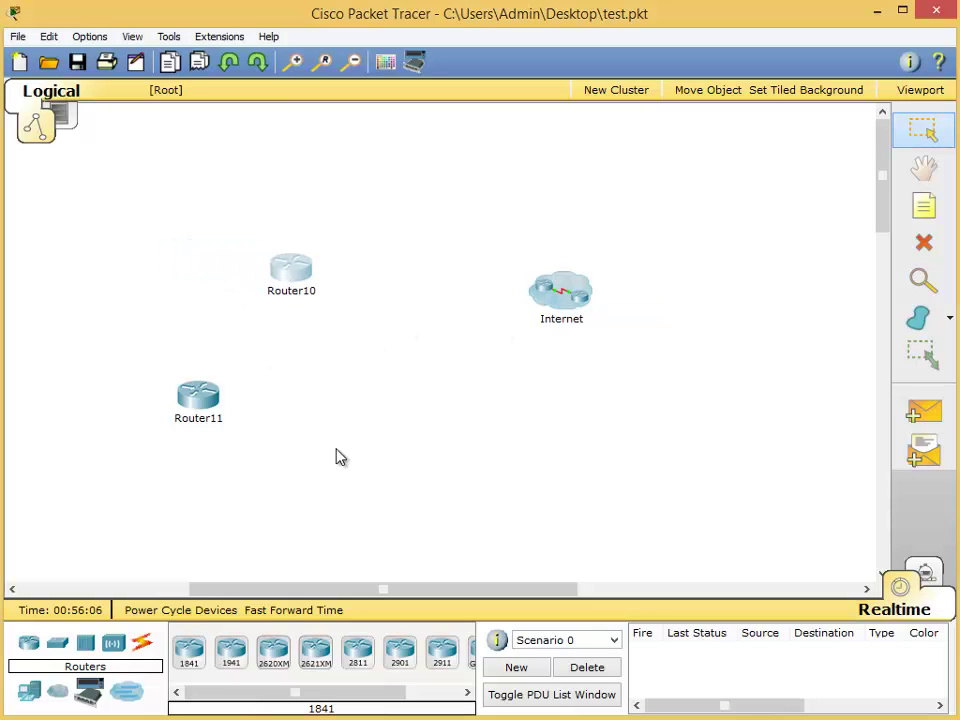
{"action": "left_click", "coordinate": [143, 650]}
{"action": "left_click", "coordinate": [274, 655]}
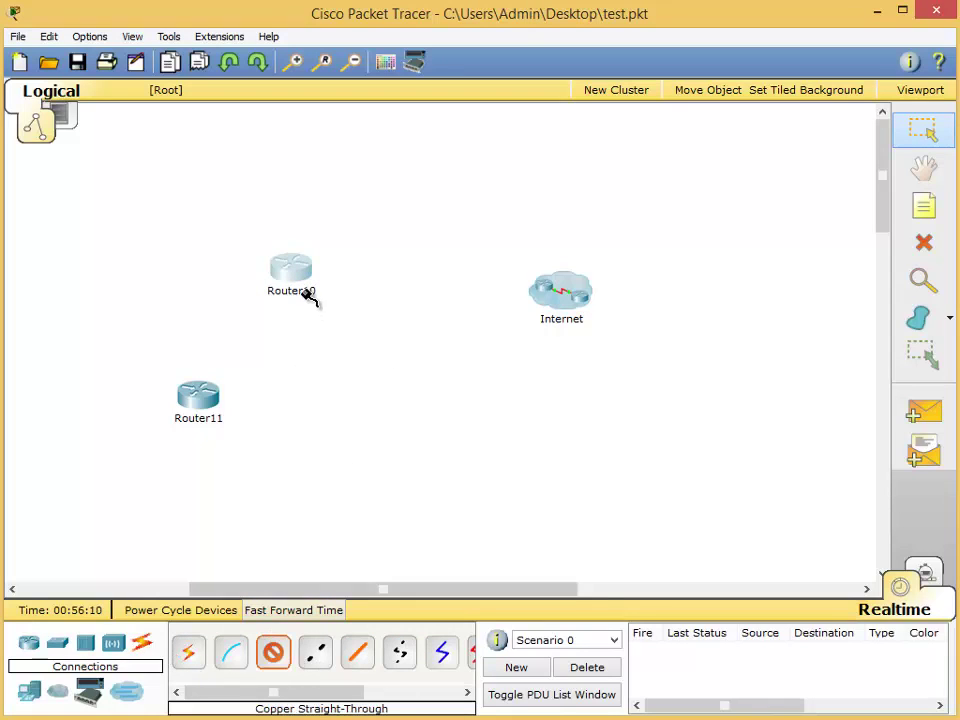
{"action": "left_click", "coordinate": [315, 652]}
{"action": "left_click", "coordinate": [291, 270]}
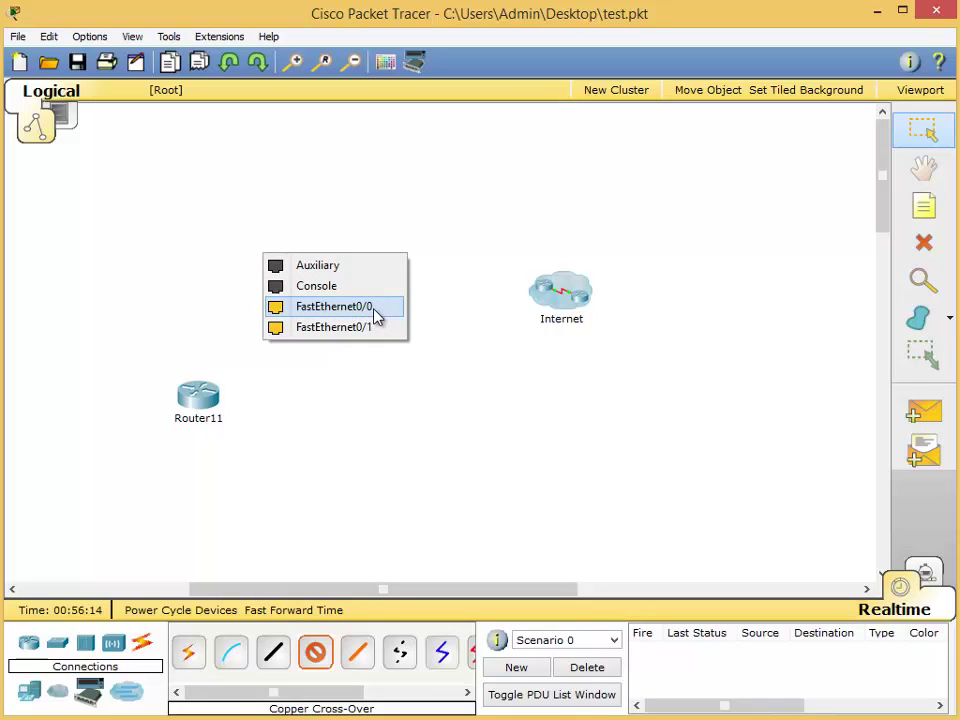
{"action": "left_click", "coordinate": [350, 306]}
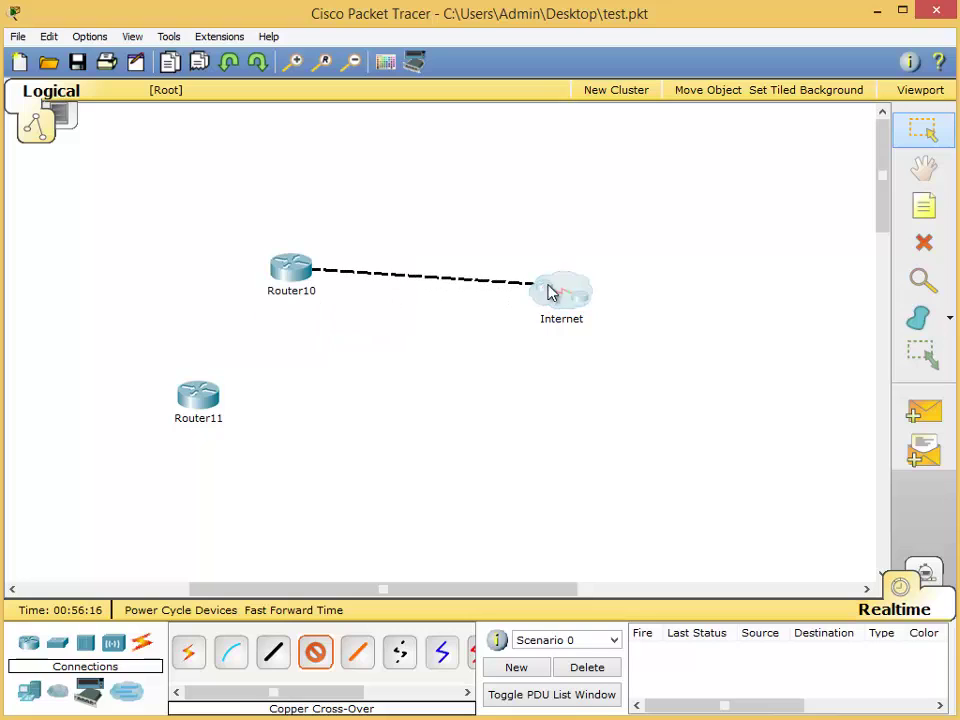
{"action": "left_click", "coordinate": [553, 289]}
{"action": "mouse_move", "coordinate": [585, 287]}
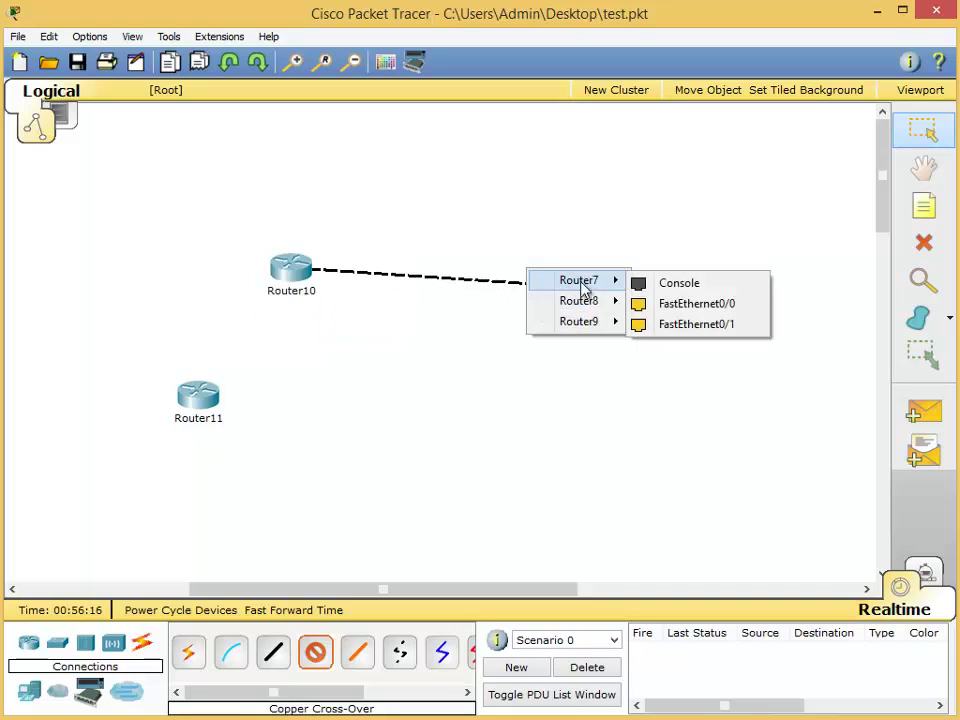
{"action": "left_click", "coordinate": [688, 304]}
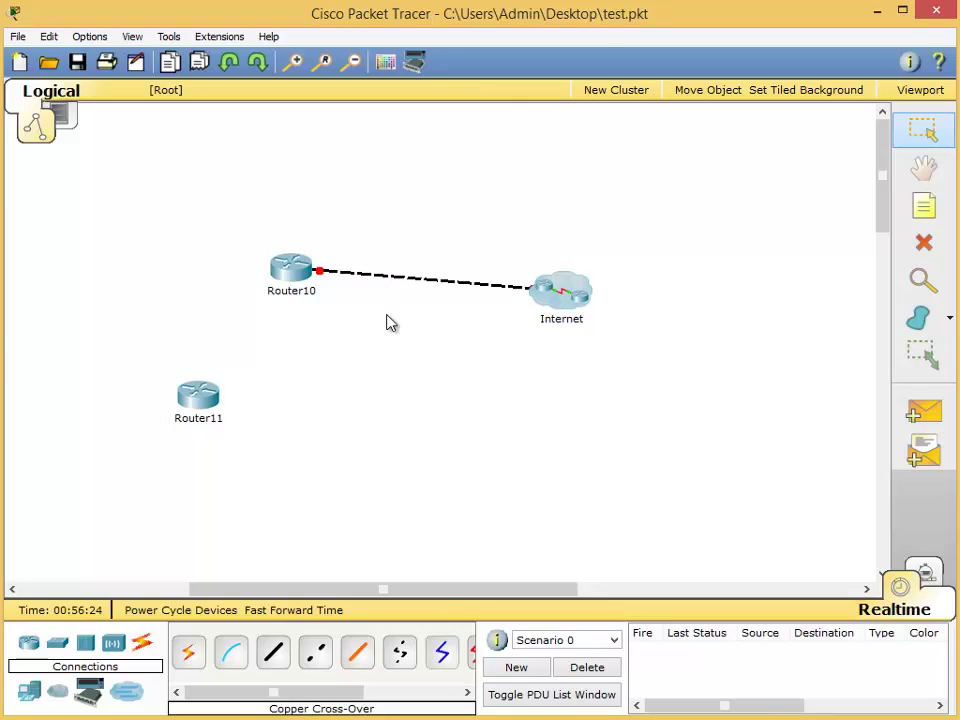
{"action": "double_click", "coordinate": [557, 296]}
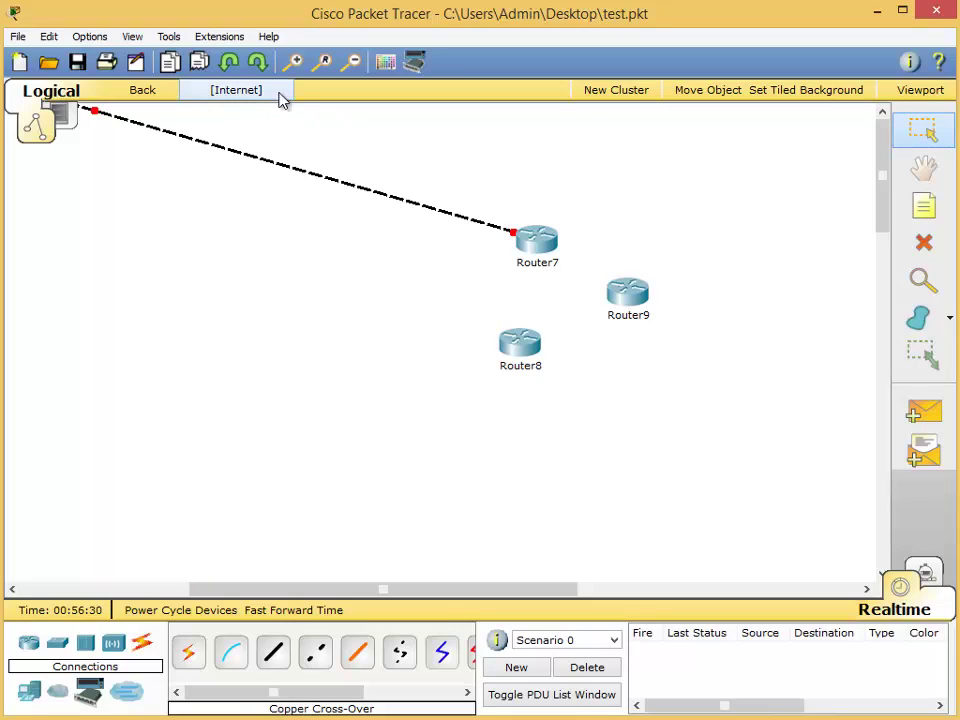
{"action": "left_click", "coordinate": [145, 97]}
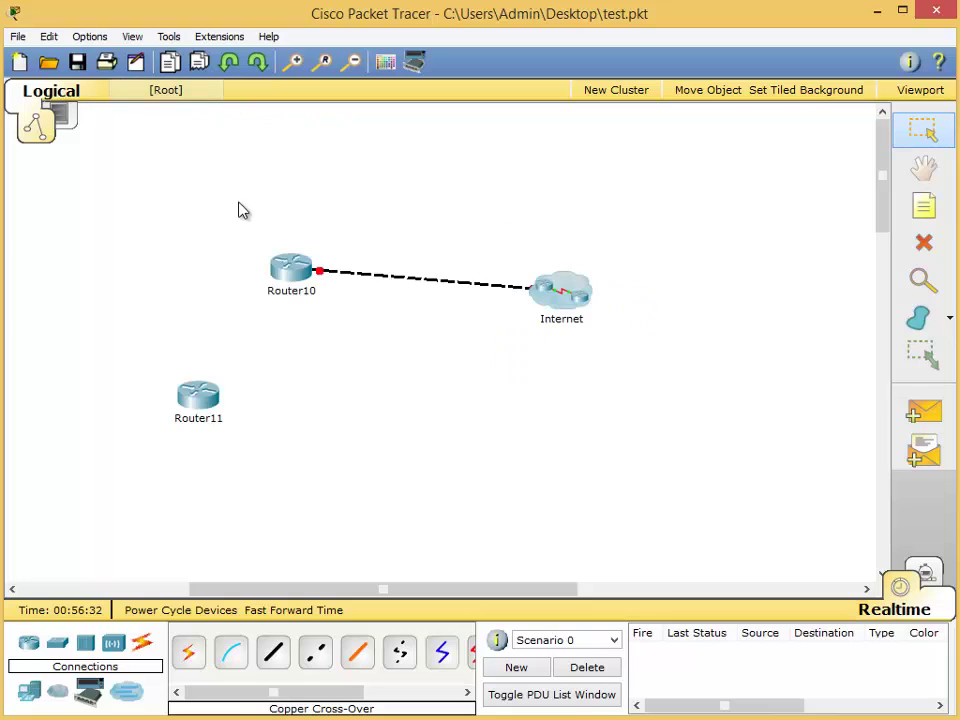
- Inside the Internet cluster, group Router8 and Router9 into a nested cluster and rename it Backbone
{"action": "double_click", "coordinate": [565, 291]}
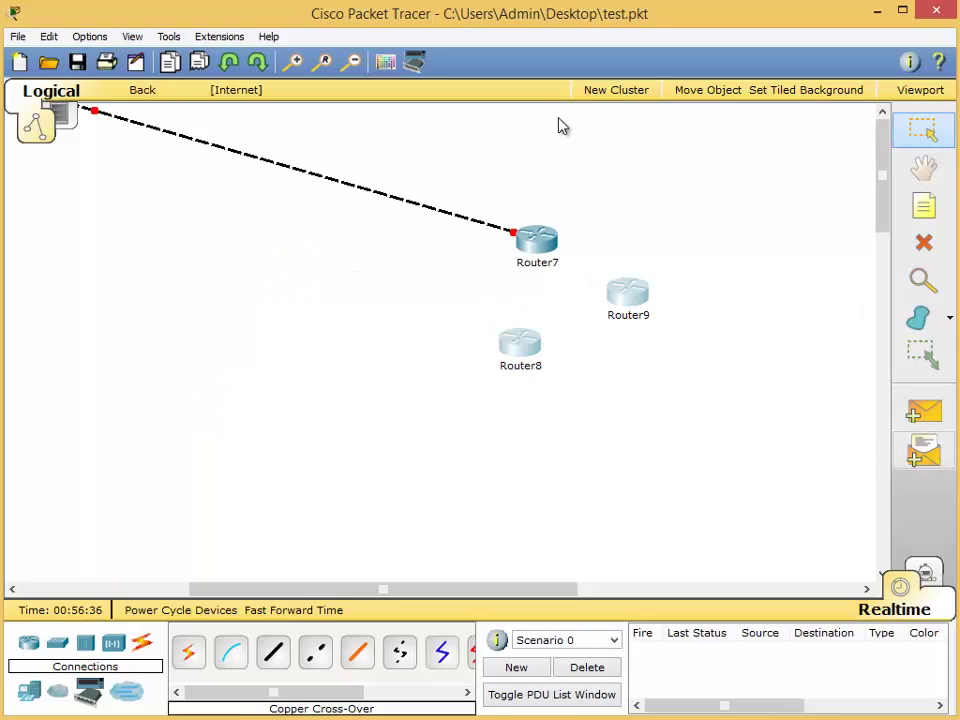
{"action": "left_click", "coordinate": [616, 90]}
{"action": "left_click", "coordinate": [586, 350]}
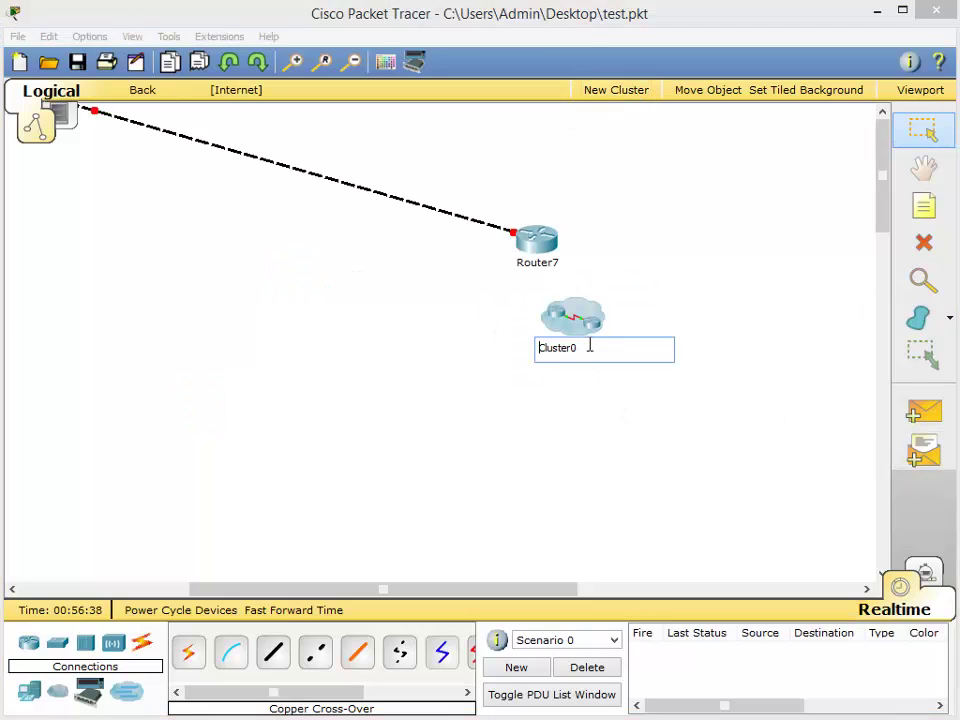
{"action": "left_click_drag", "start_coordinate": [589, 345], "coordinate": [478, 373]}
{"action": "type", "text": "Backbone"}
{"action": "key", "text": "Return"}
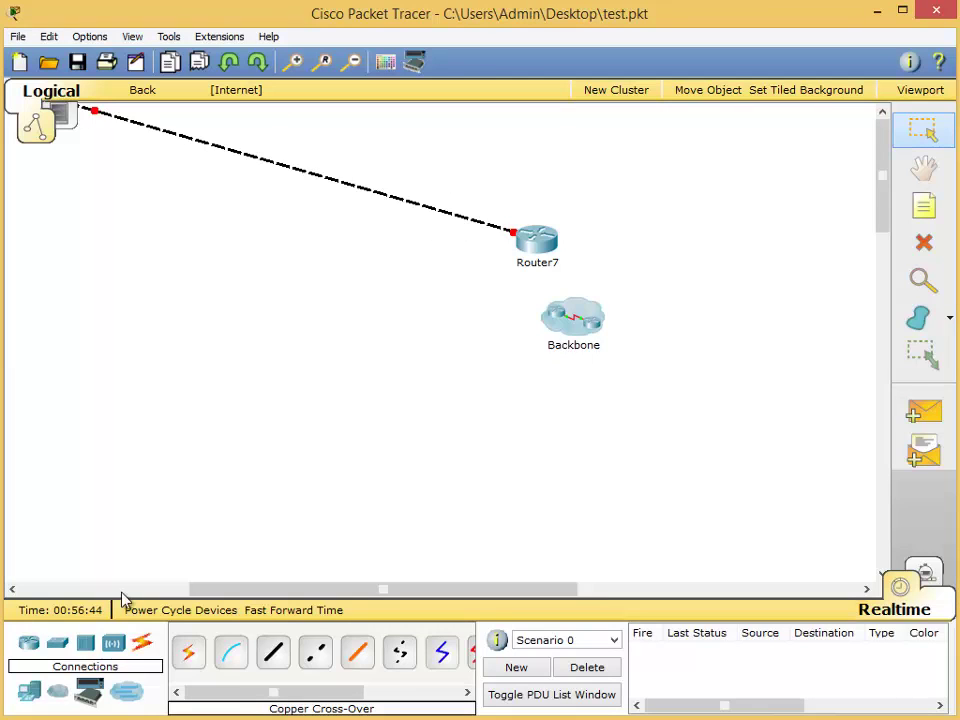
- Connect Router7 to Router9 in the Backbone cluster with a copper cross-over cable, view the link inside Backbone and return to the root level
{"action": "left_click", "coordinate": [315, 652]}
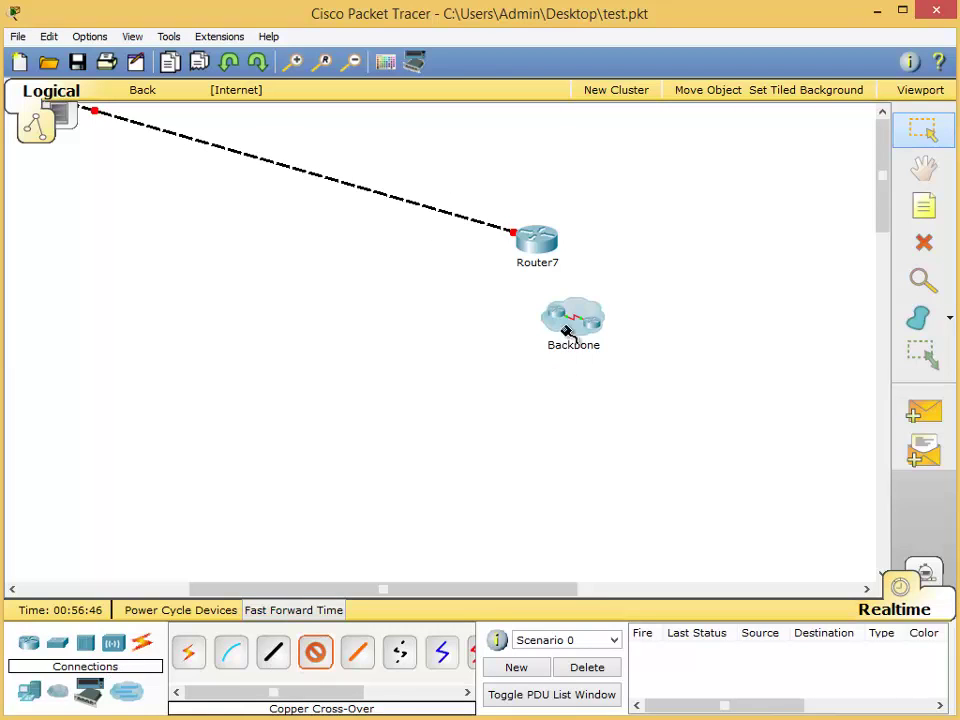
{"action": "left_click", "coordinate": [514, 230]}
{"action": "left_click", "coordinate": [550, 268]}
{"action": "left_click", "coordinate": [557, 326]}
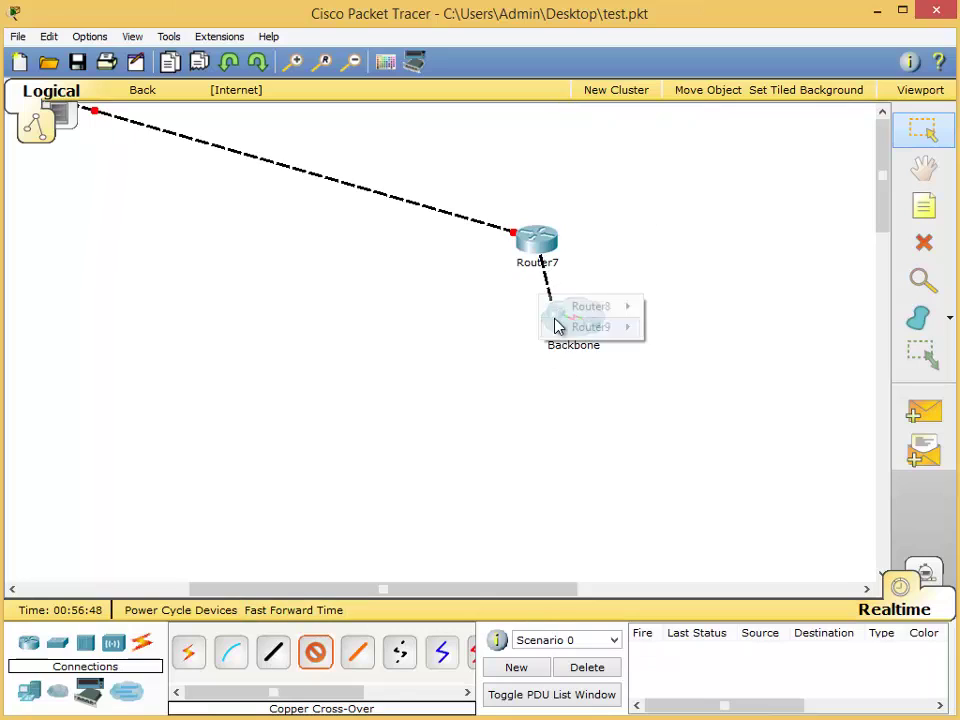
{"action": "mouse_move", "coordinate": [585, 328]}
{"action": "left_click", "coordinate": [682, 352]}
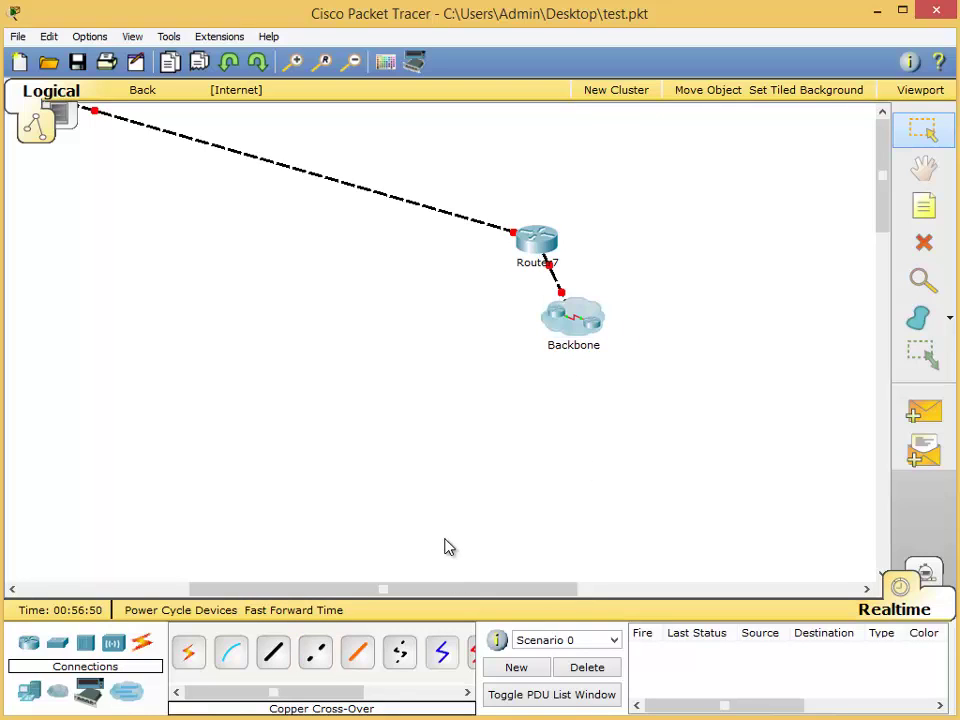
{"action": "double_click", "coordinate": [583, 324]}
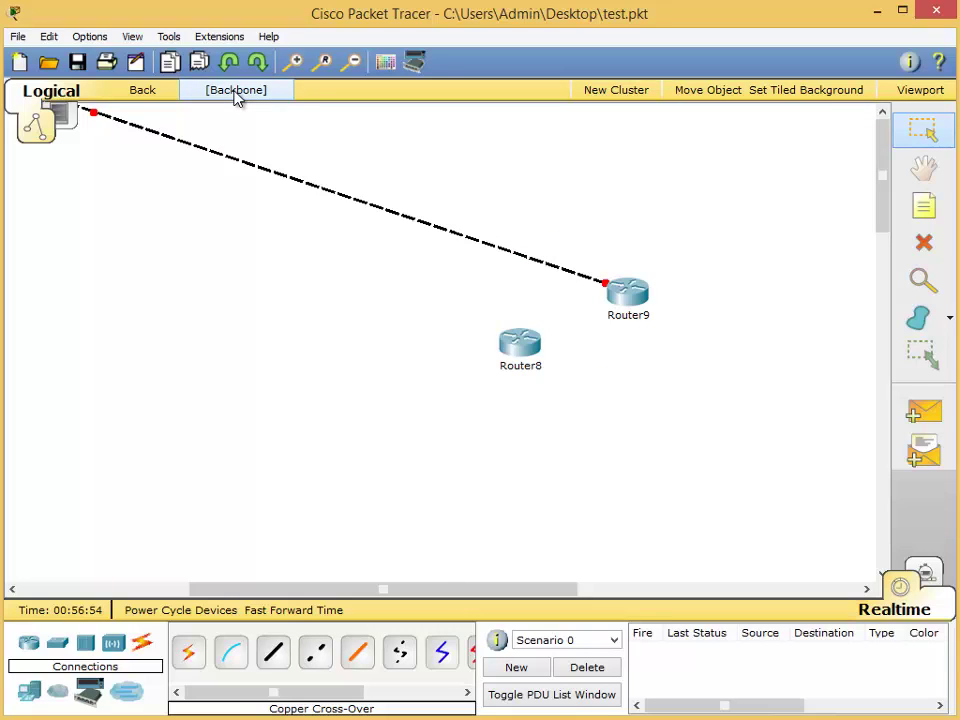
{"action": "left_click", "coordinate": [146, 91]}
{"action": "left_click", "coordinate": [145, 92]}
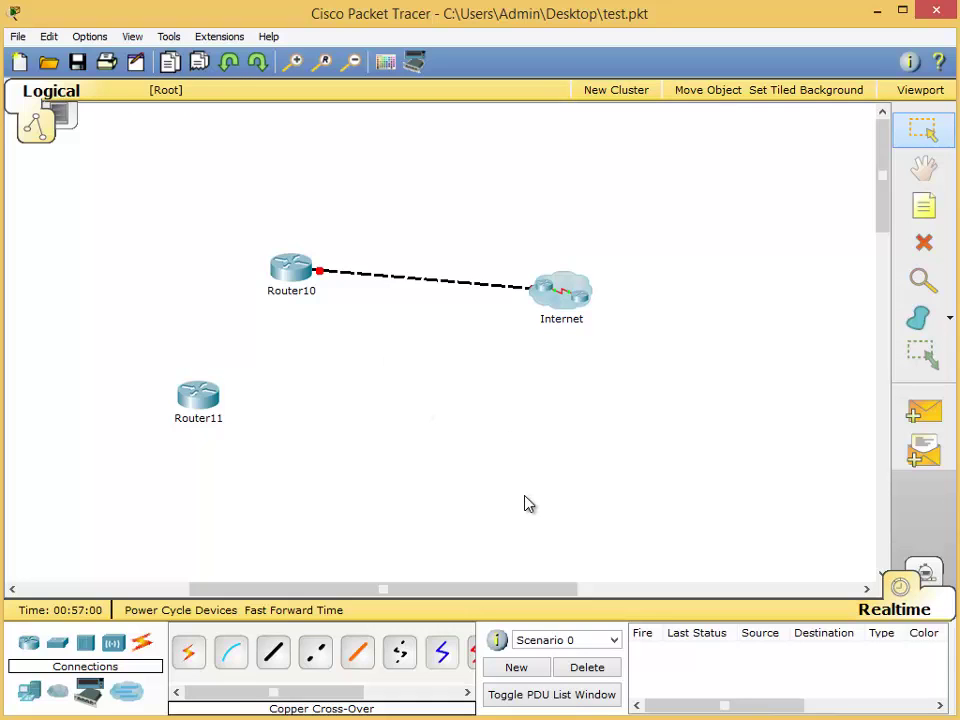
- Delete Router10, Router11 and the Internet cluster, choosing to uncluster the Internet components
{"action": "left_click_drag", "start_coordinate": [118, 474], "coordinate": [789, 90]}
{"action": "key", "text": "Delete"}
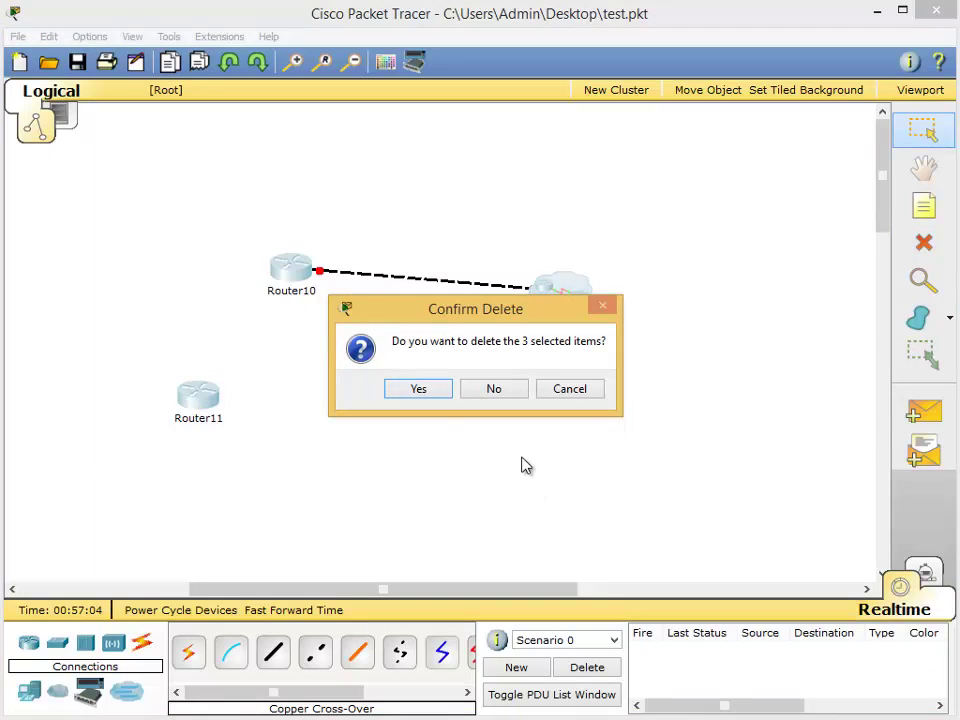
{"action": "left_click", "coordinate": [434, 392]}
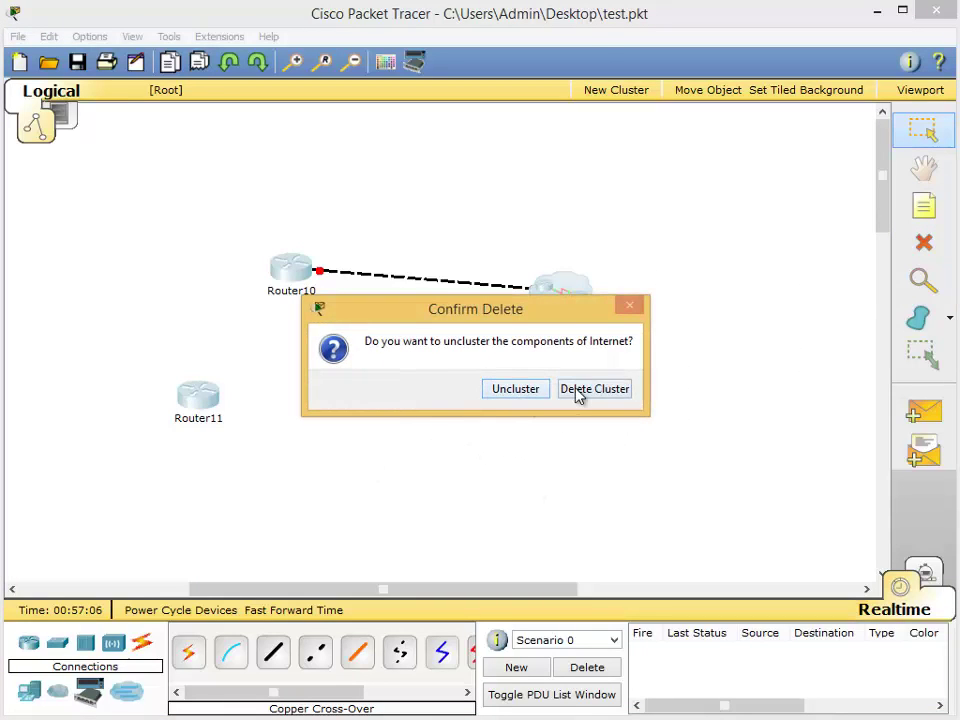
{"action": "left_click", "coordinate": [533, 390]}
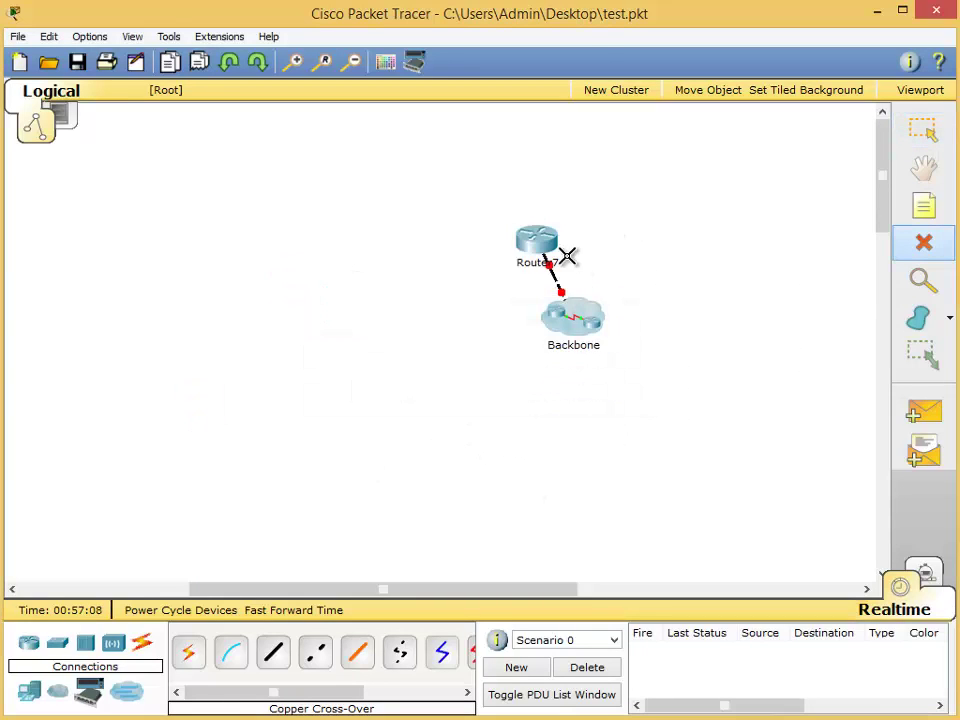
- Delete Router7 and the entire Backbone cluster with its contents, then return to the Select tool
{"action": "left_click", "coordinate": [535, 238]}
{"action": "left_click", "coordinate": [574, 317]}
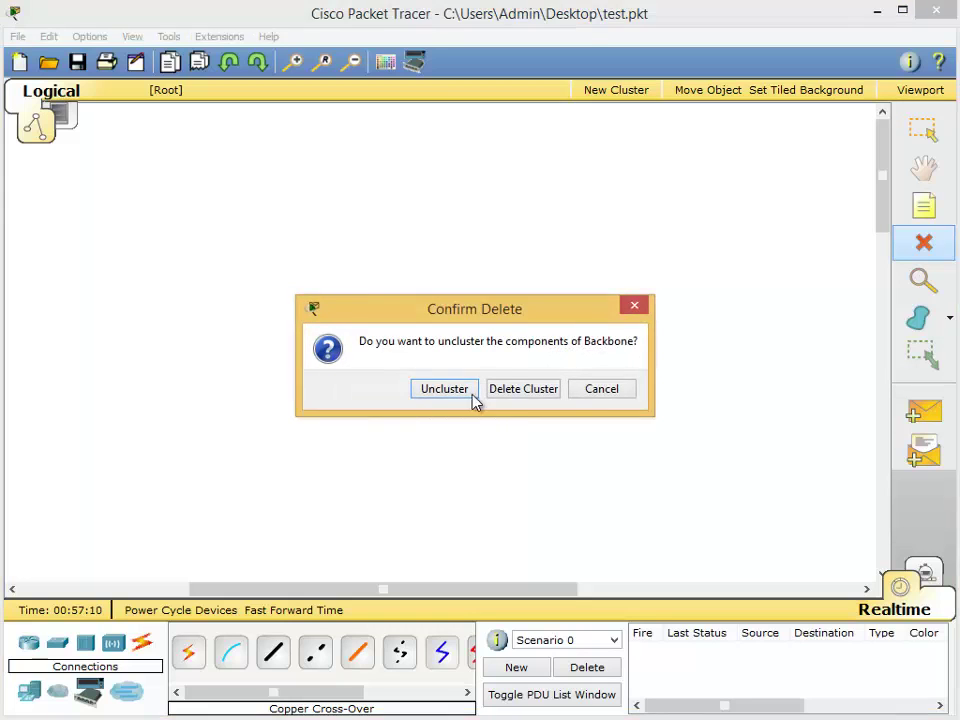
{"action": "left_click", "coordinate": [507, 388]}
{"action": "left_click", "coordinate": [919, 132]}
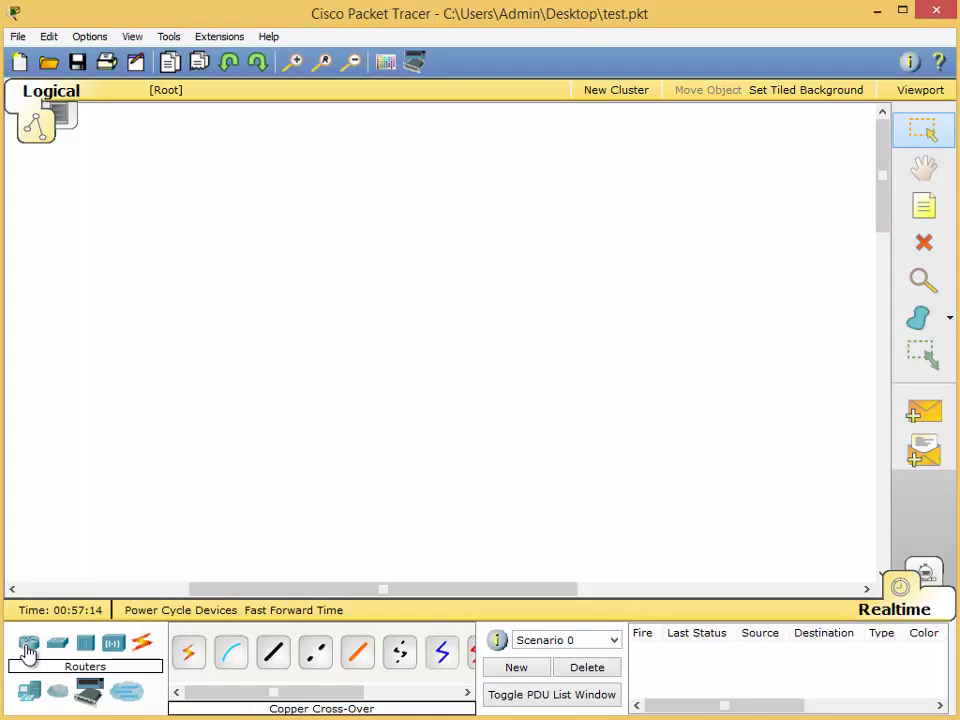
- Place a router and two Multiuser connection clouds in the empty workspace, with Peer1 above and right of the router and Peer2 farther right
{"action": "left_click_drag", "start_coordinate": [28, 652], "coordinate": [167, 350]}
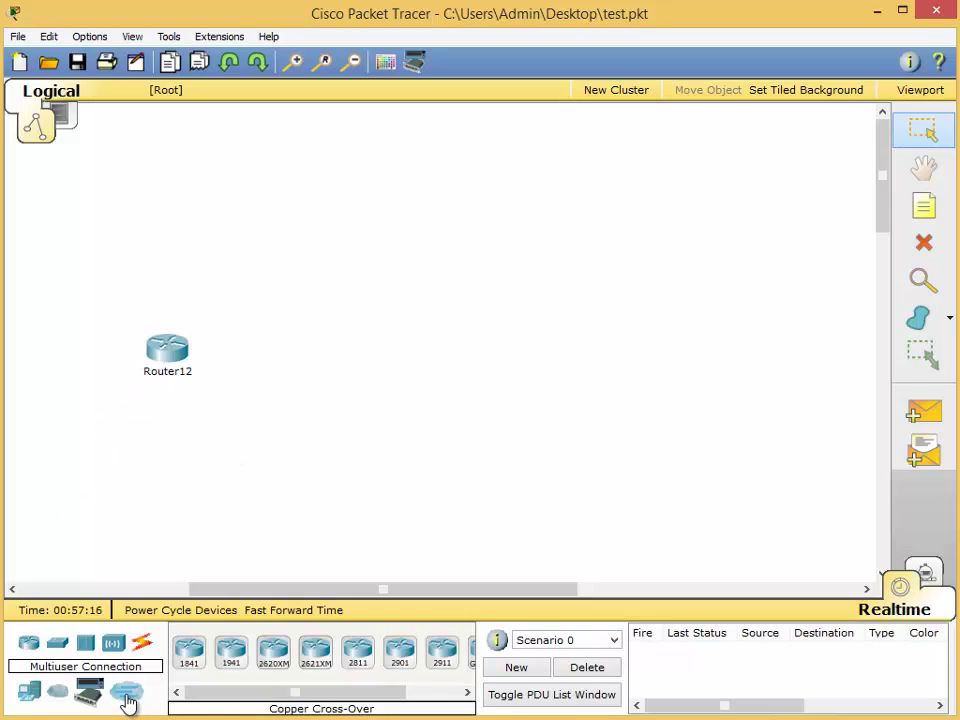
{"action": "left_click_drag", "start_coordinate": [128, 694], "coordinate": [432, 325]}
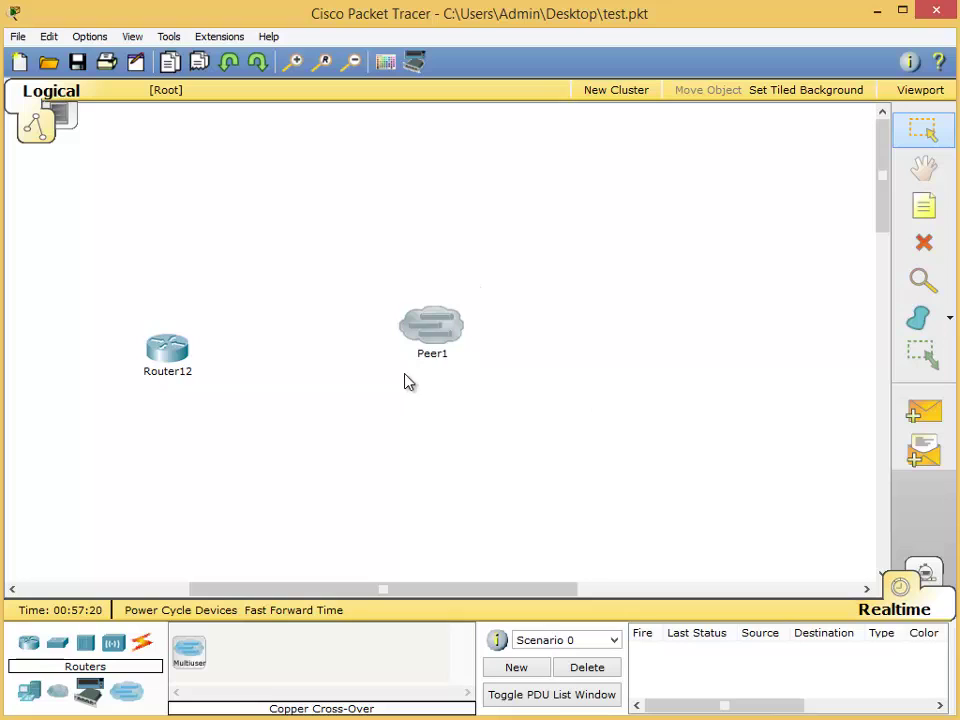
{"action": "left_click_drag", "start_coordinate": [390, 337], "coordinate": [305, 267]}
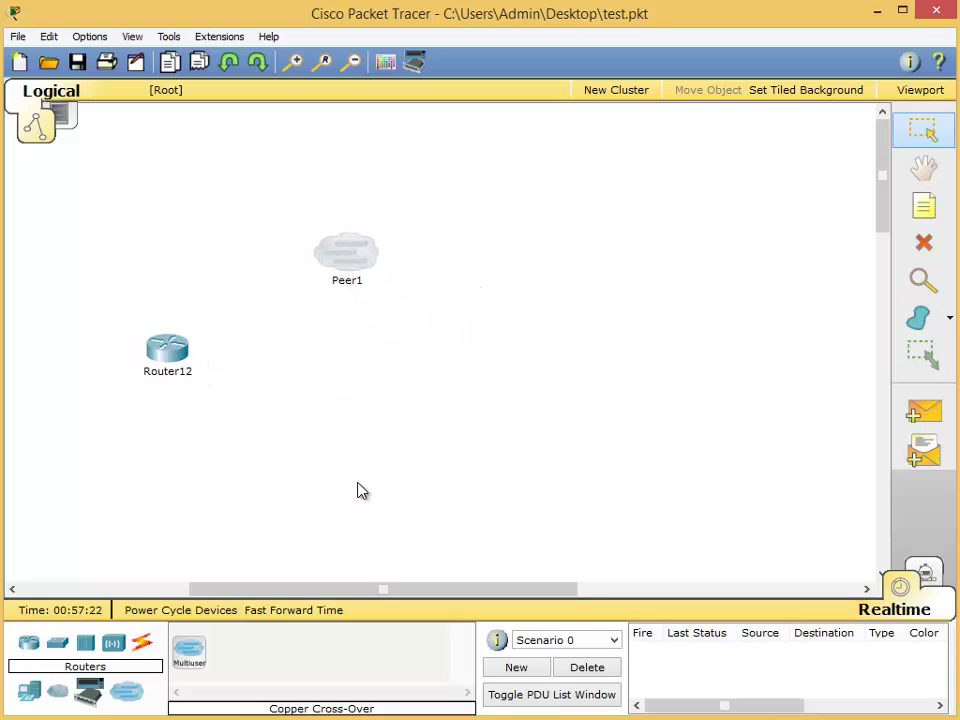
{"action": "left_click_drag", "start_coordinate": [182, 656], "coordinate": [615, 256]}
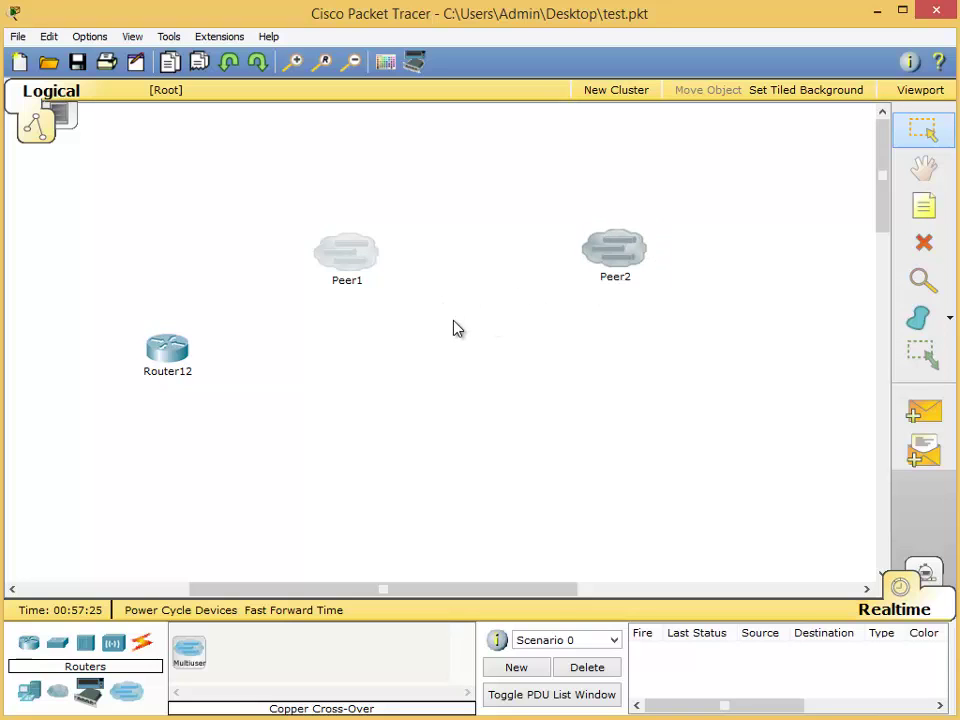
- Configure the Peer1 multiuser cloud with the Incoming connection type, using the global multiuser password
{"action": "left_click", "coordinate": [333, 265]}
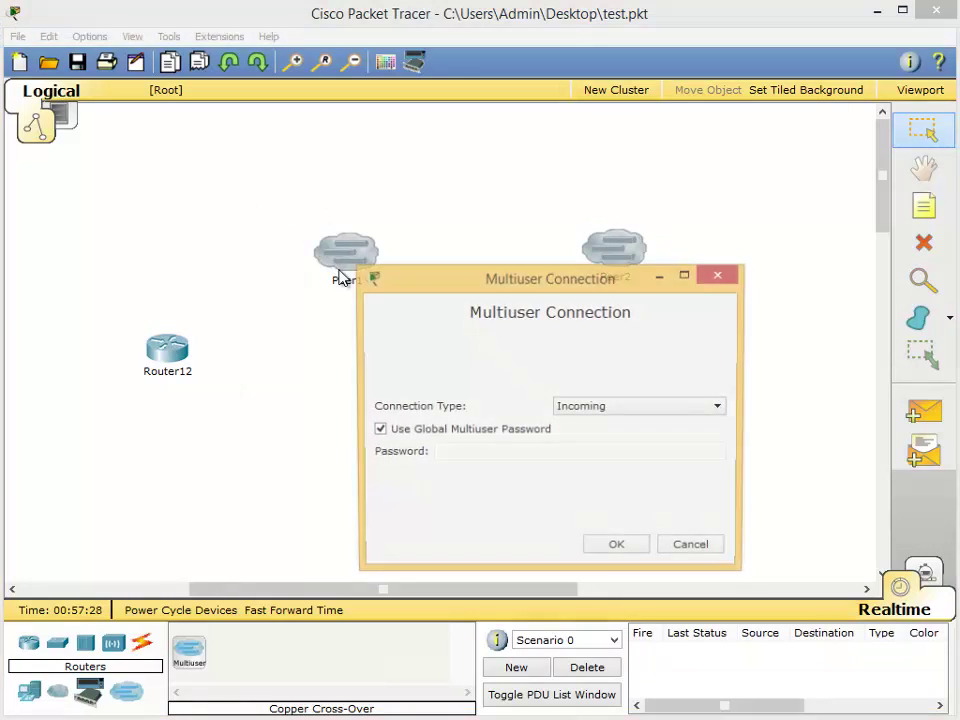
{"action": "left_click", "coordinate": [583, 410]}
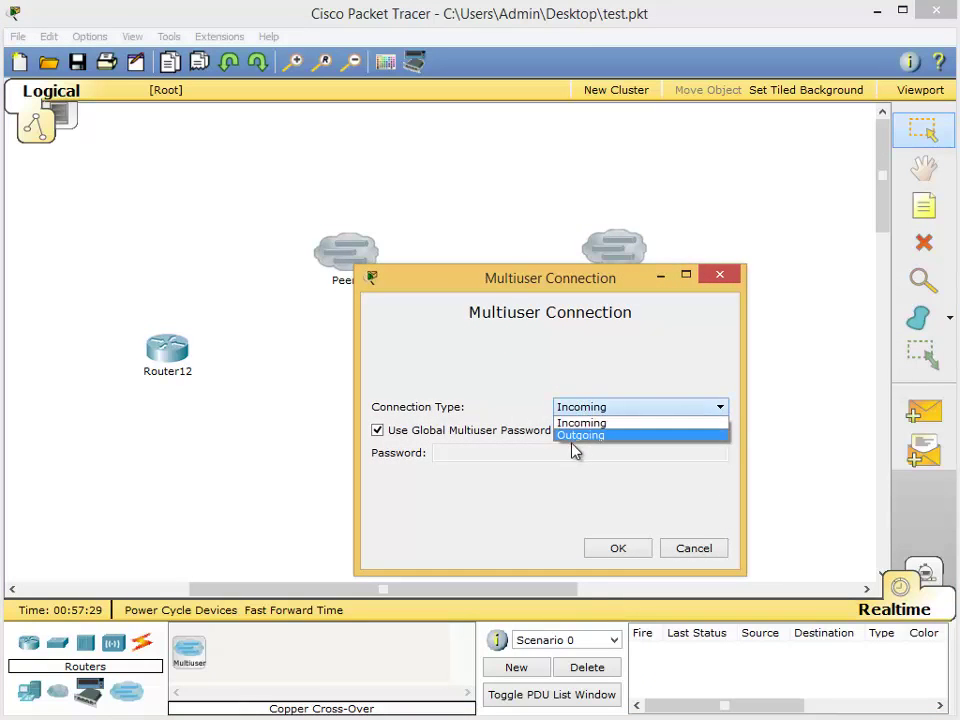
{"action": "left_click", "coordinate": [585, 423]}
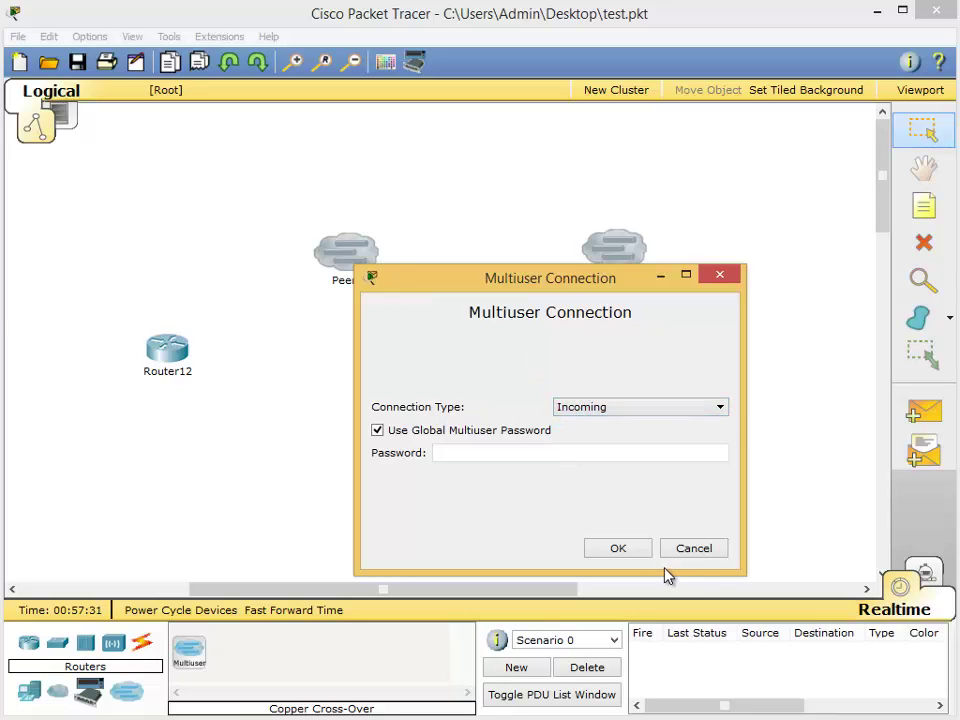
{"action": "left_click", "coordinate": [617, 548]}
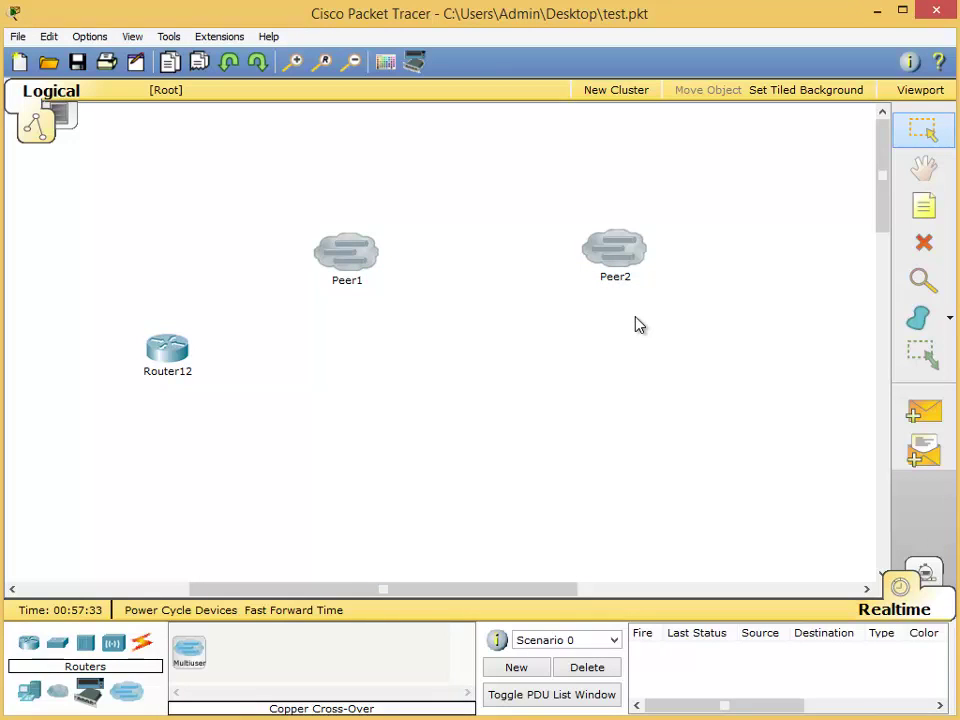
- Configure Peer2 as an Outgoing multiuser connection to peer address 10.1.1.100 on port 38000, leaving network name and password blank, and connect it
{"action": "left_click", "coordinate": [630, 258]}
{"action": "left_click", "coordinate": [594, 409]}
{"action": "left_click", "coordinate": [594, 441]}
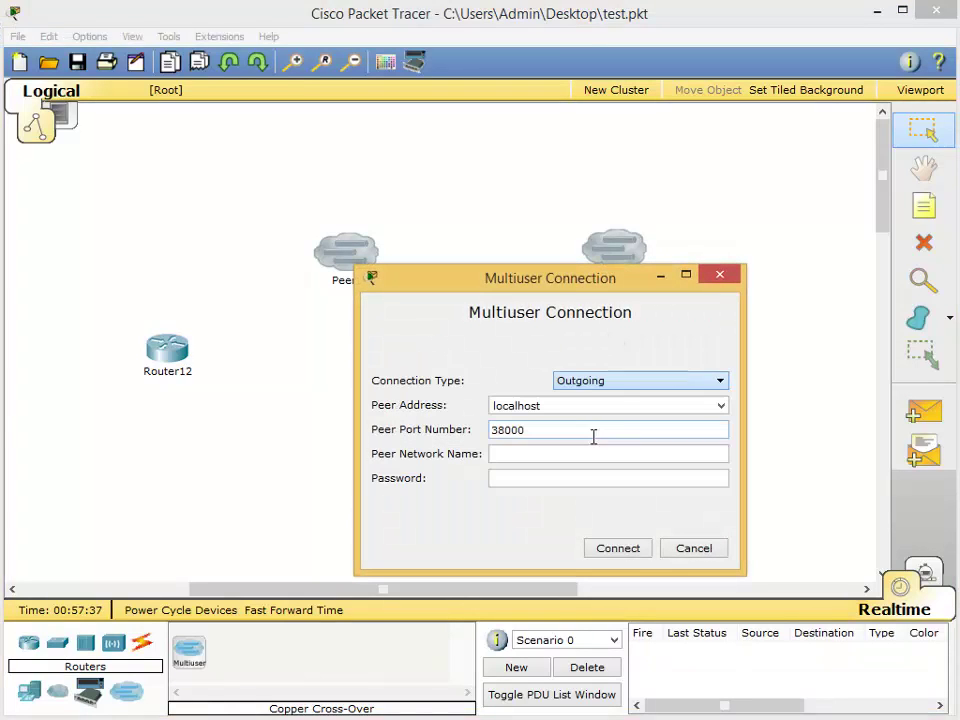
{"action": "left_click_drag", "start_coordinate": [549, 407], "coordinate": [476, 413]}
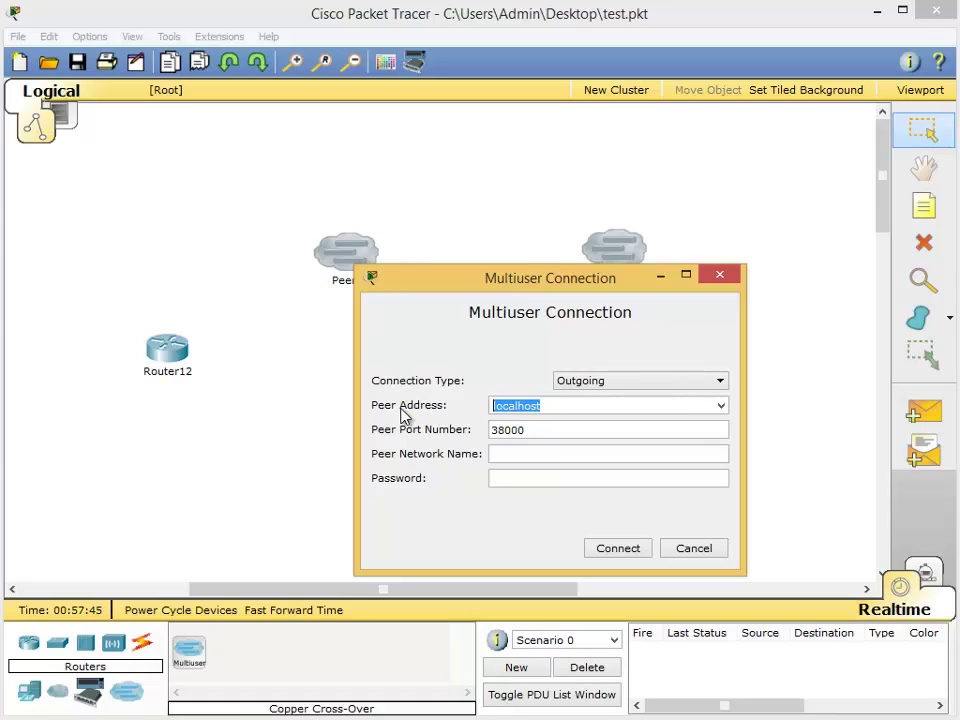
{"action": "type", "text": "10.1.1.100"}
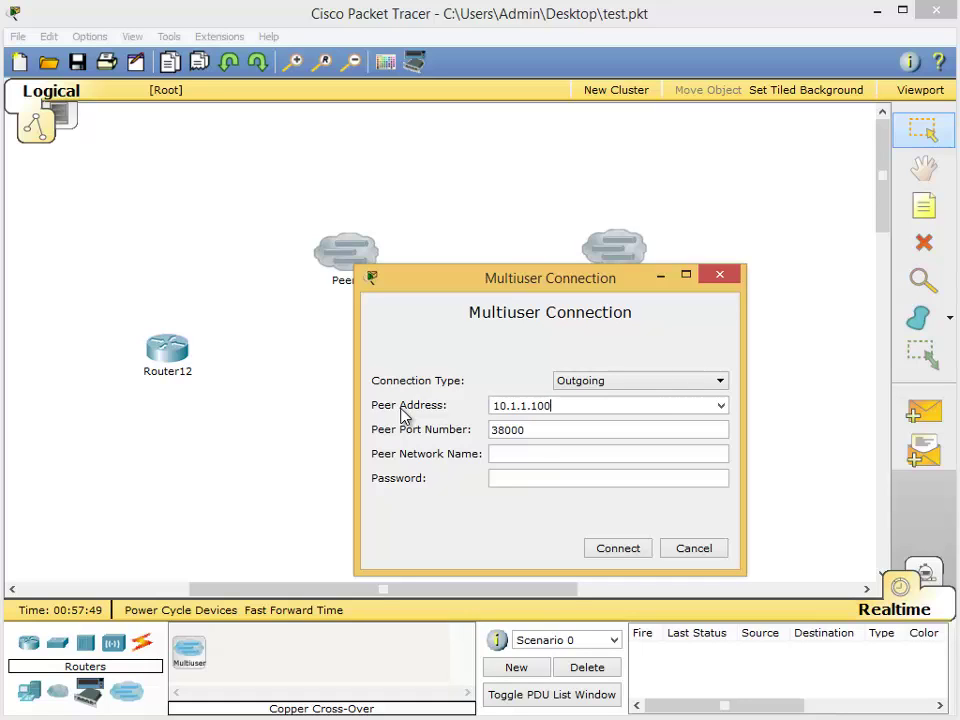
{"action": "double_click", "coordinate": [520, 430]}
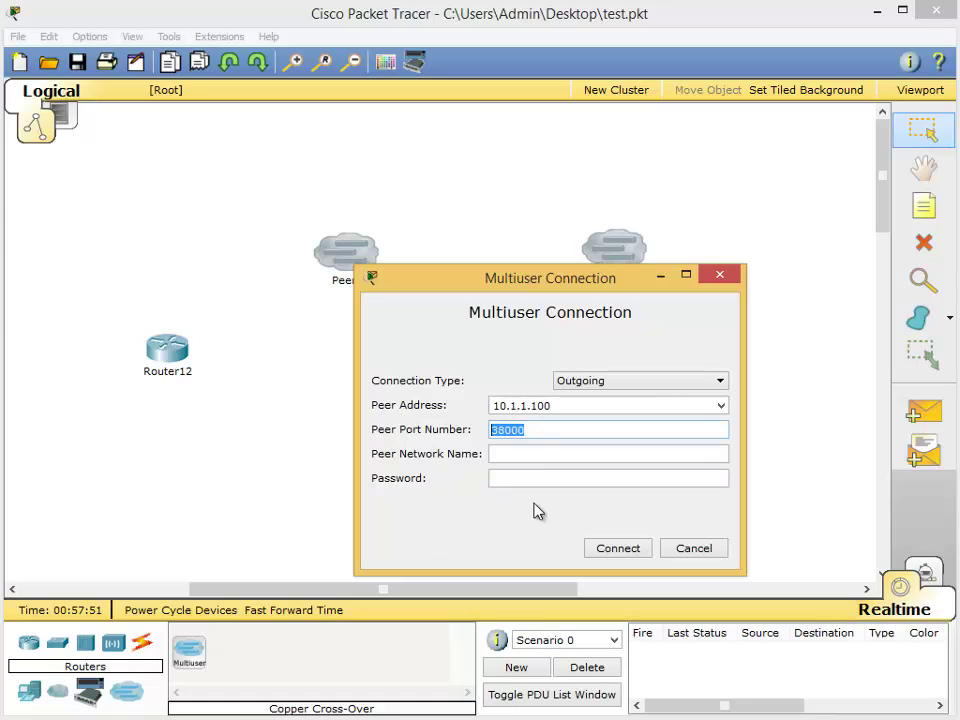
{"action": "left_click", "coordinate": [541, 474]}
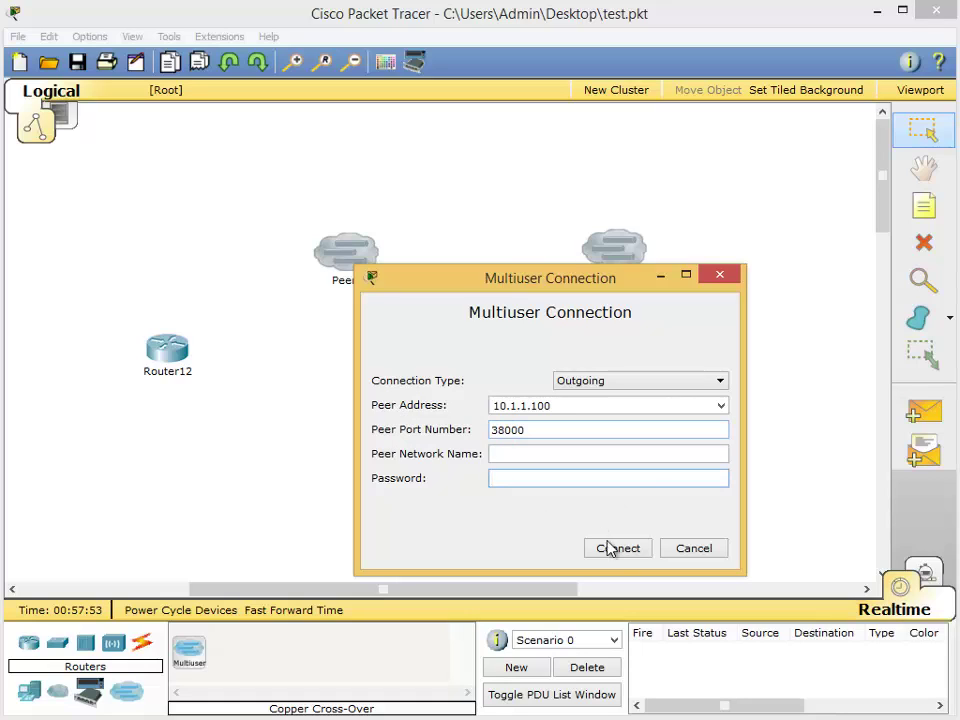
{"action": "left_click", "coordinate": [526, 459]}
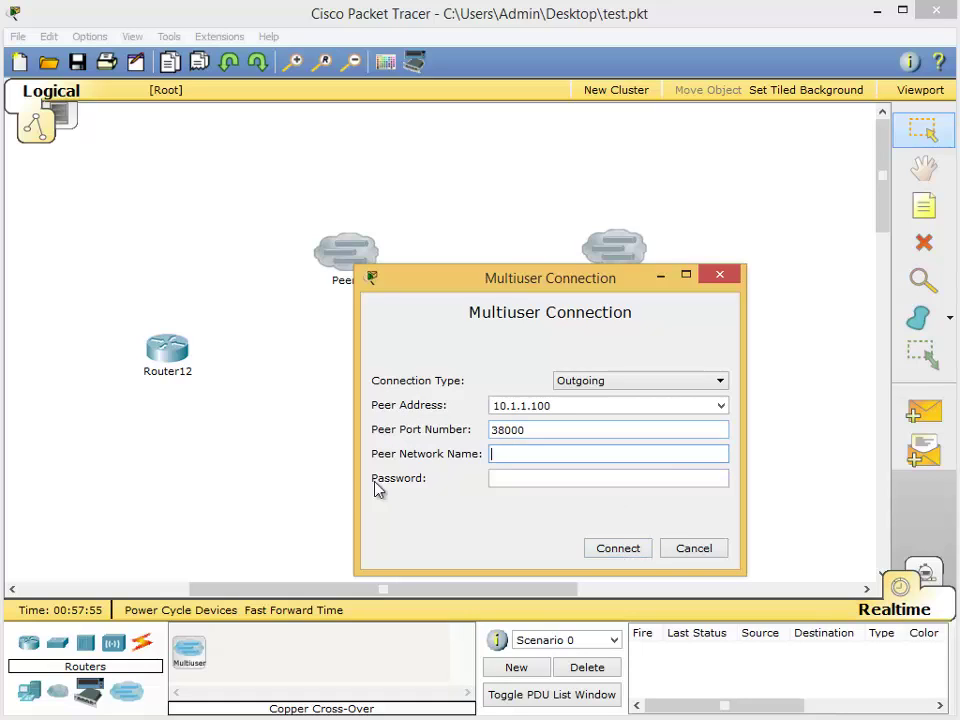
{"action": "left_click", "coordinate": [592, 482]}
{"action": "left_click", "coordinate": [607, 550]}
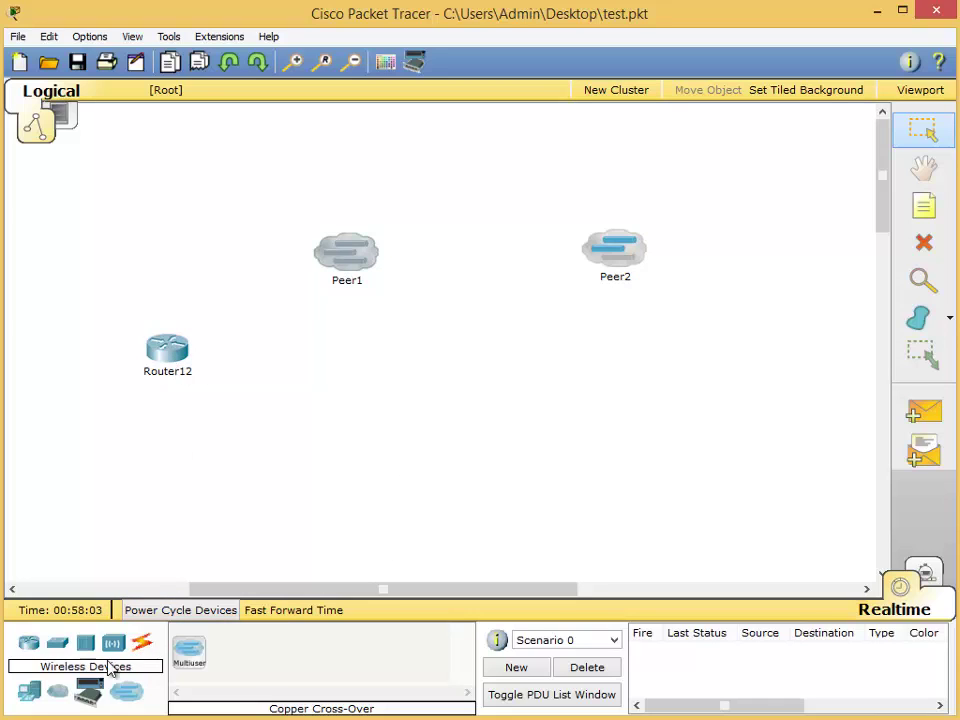
- Connect Router12 to the Peer1 multiuser cloud with a Copper Cross-Over cable as a new link
{"action": "left_click", "coordinate": [146, 646]}
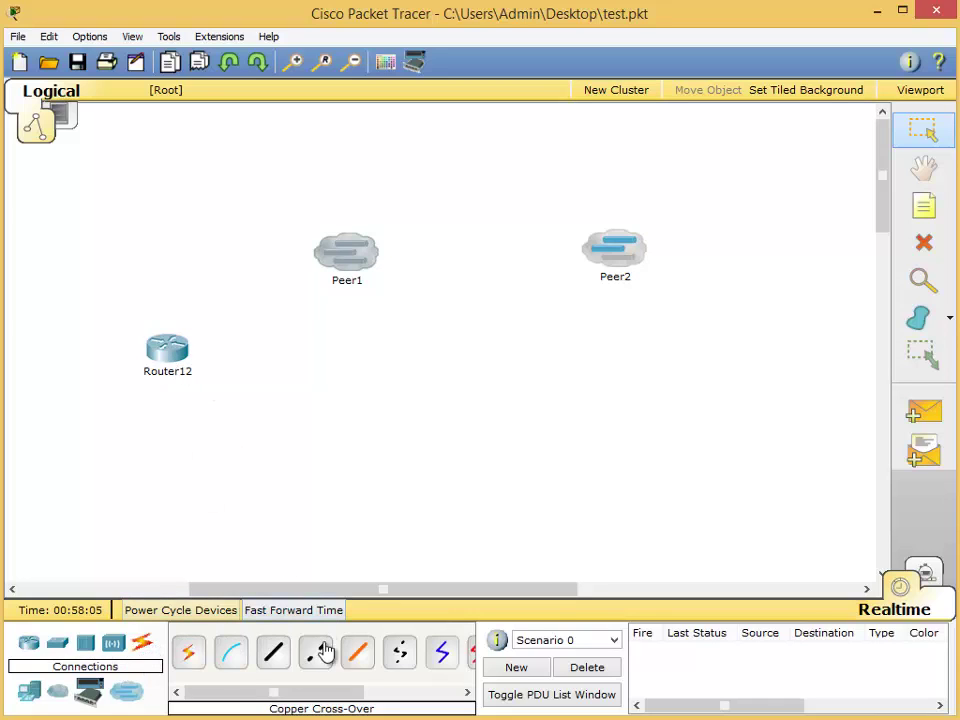
{"action": "left_click", "coordinate": [315, 651]}
{"action": "left_click", "coordinate": [180, 356]}
{"action": "left_click", "coordinate": [208, 388]}
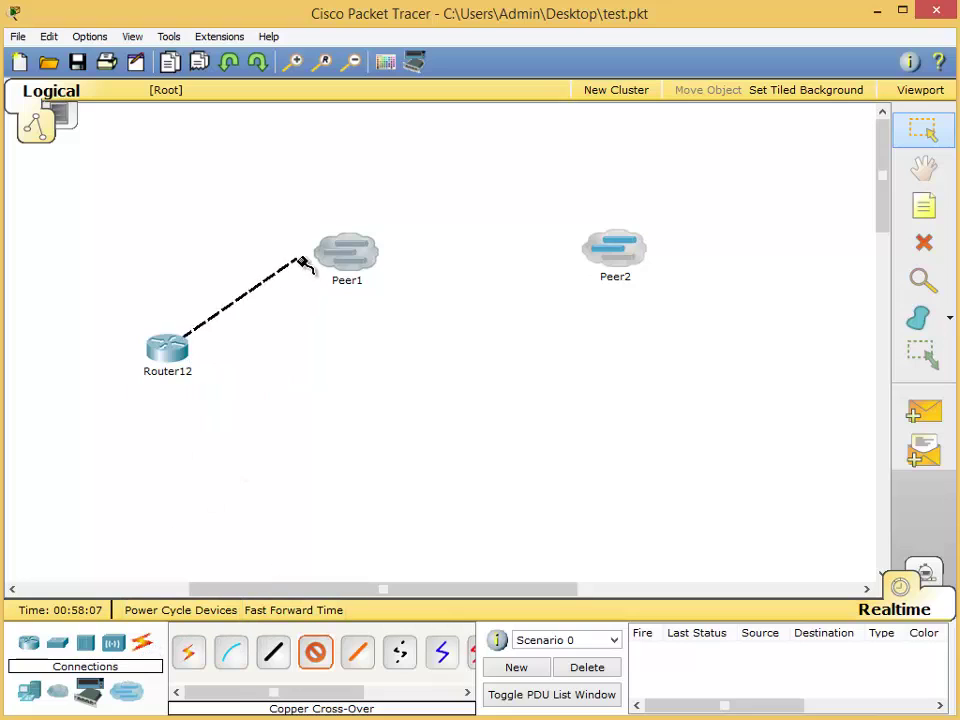
{"action": "left_click", "coordinate": [350, 258]}
{"action": "left_click", "coordinate": [381, 244]}
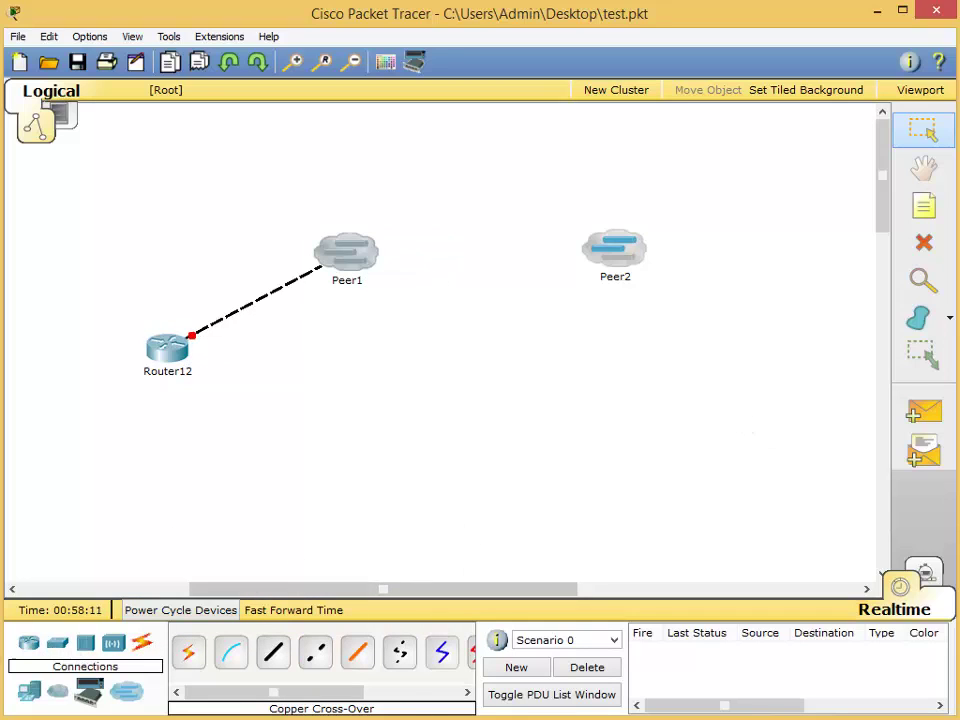
- Place a second router below and right of Peer2 and link its FastEthernet0/0 to Peer2 with a Copper Cross-Over cable as a new link
{"action": "left_click_drag", "start_coordinate": [29, 643], "coordinate": [793, 386]}
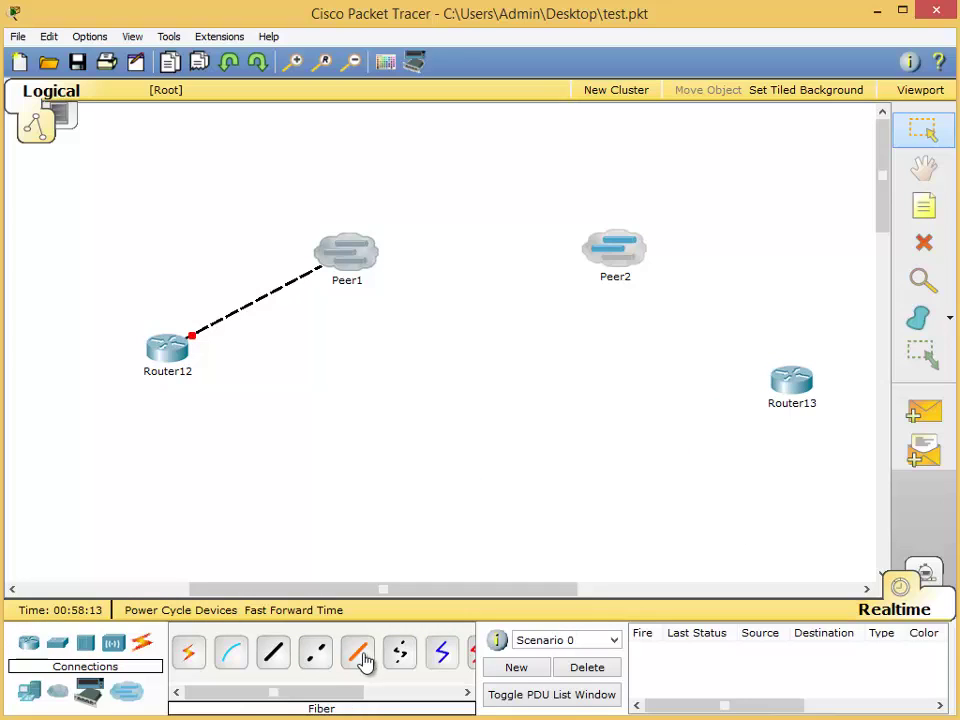
{"action": "left_click", "coordinate": [315, 652]}
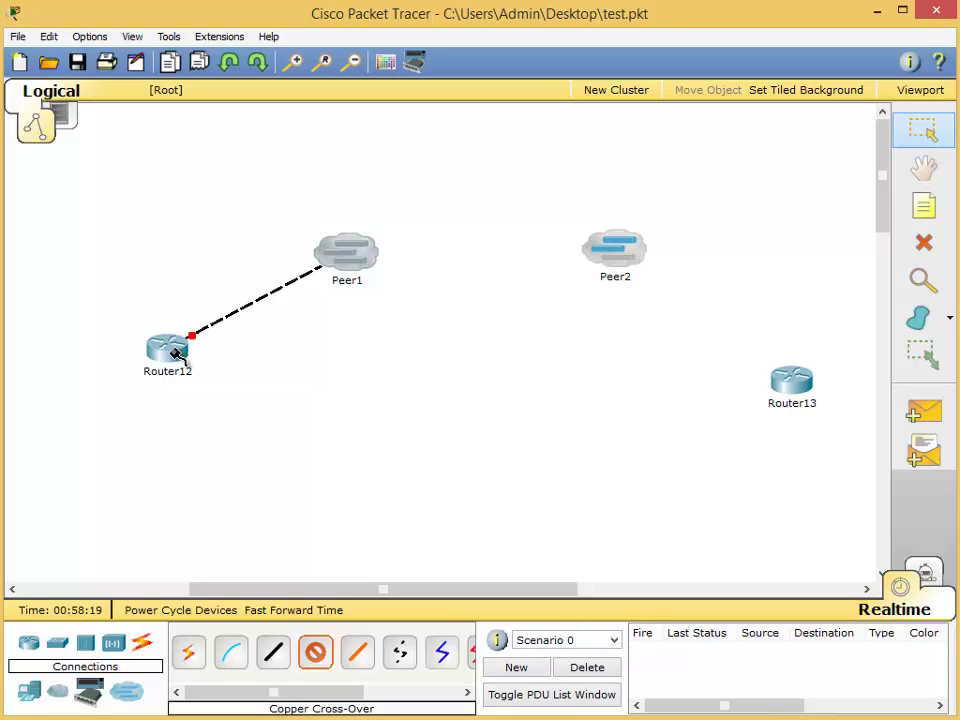
{"action": "left_click", "coordinate": [808, 399]}
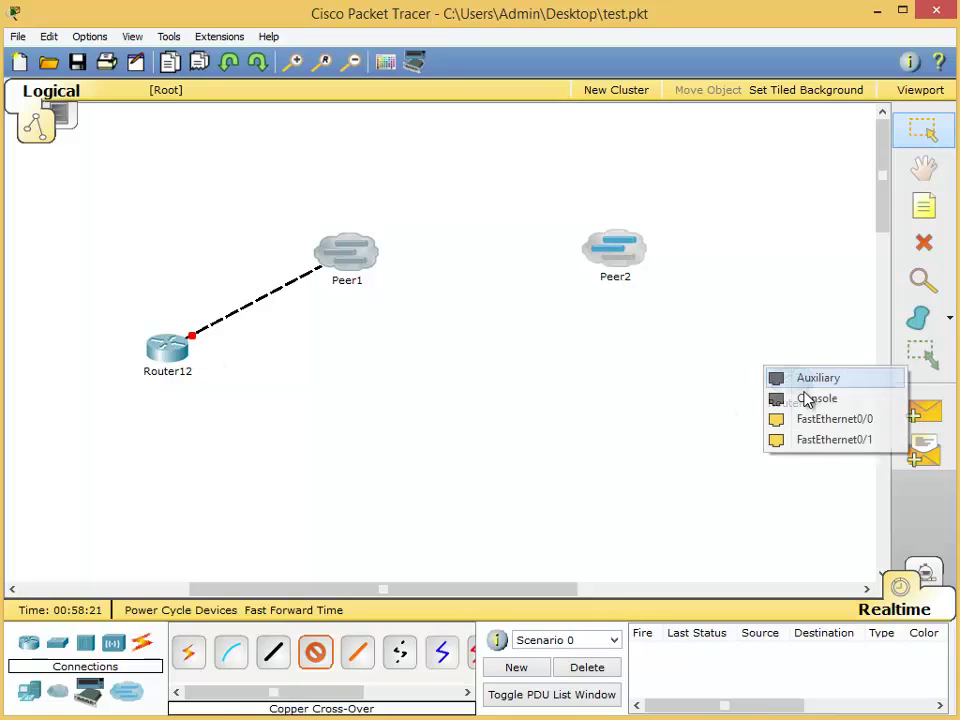
{"action": "left_click", "coordinate": [810, 419]}
{"action": "left_click", "coordinate": [615, 252]}
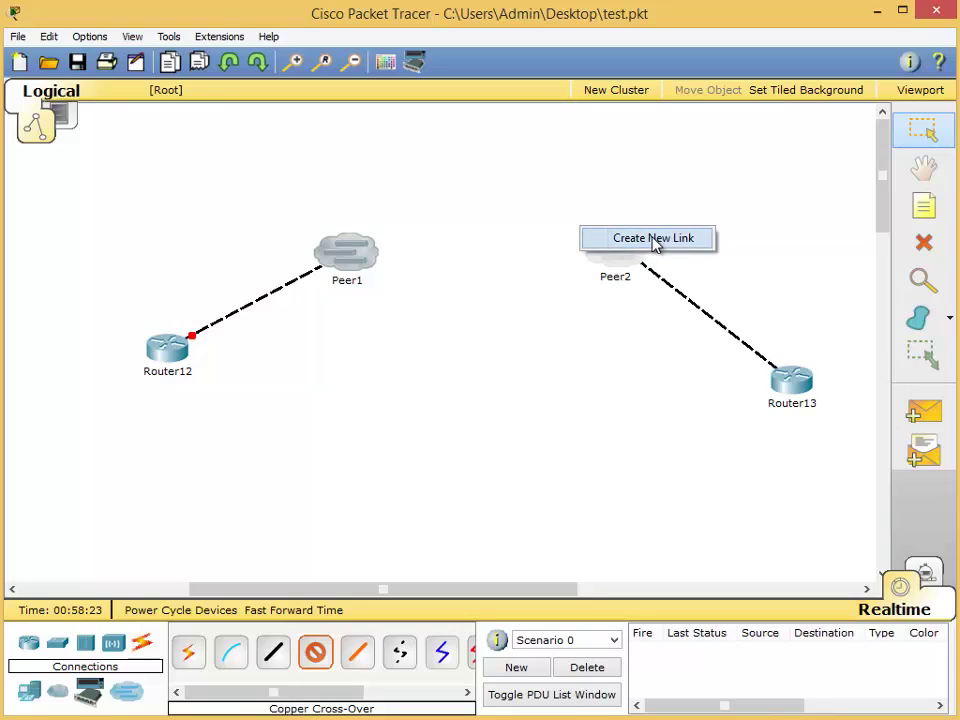
{"action": "left_click", "coordinate": [655, 245]}
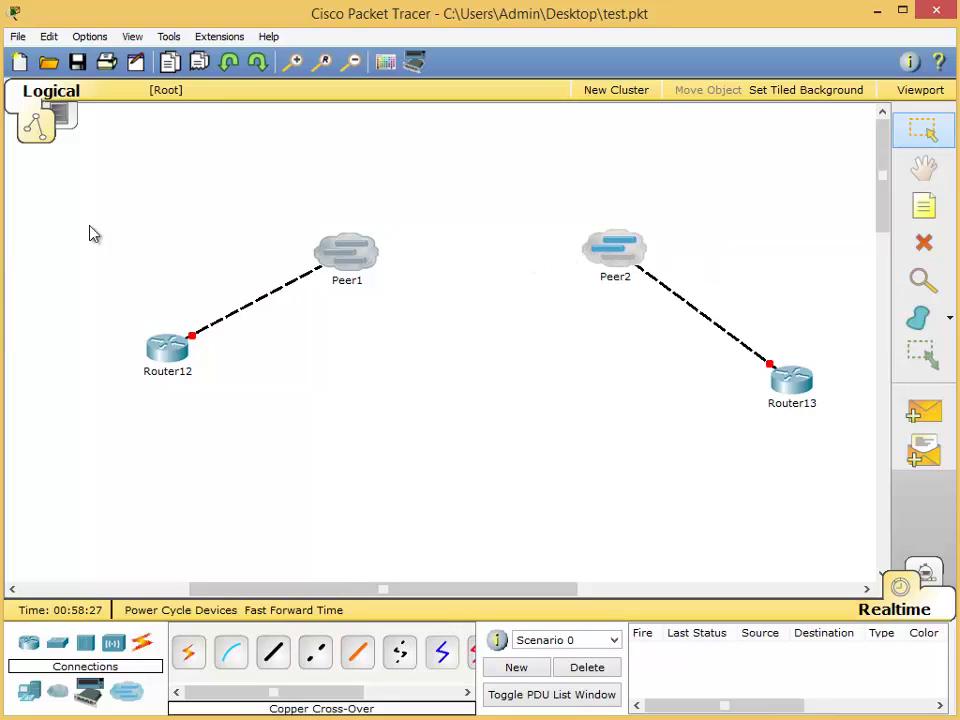
- Select Router12 with Peer1, and review the multiuser connection settings of Peer2 and Peer1 without changing them
{"action": "left_click_drag", "start_coordinate": [90, 234], "coordinate": [395, 412]}
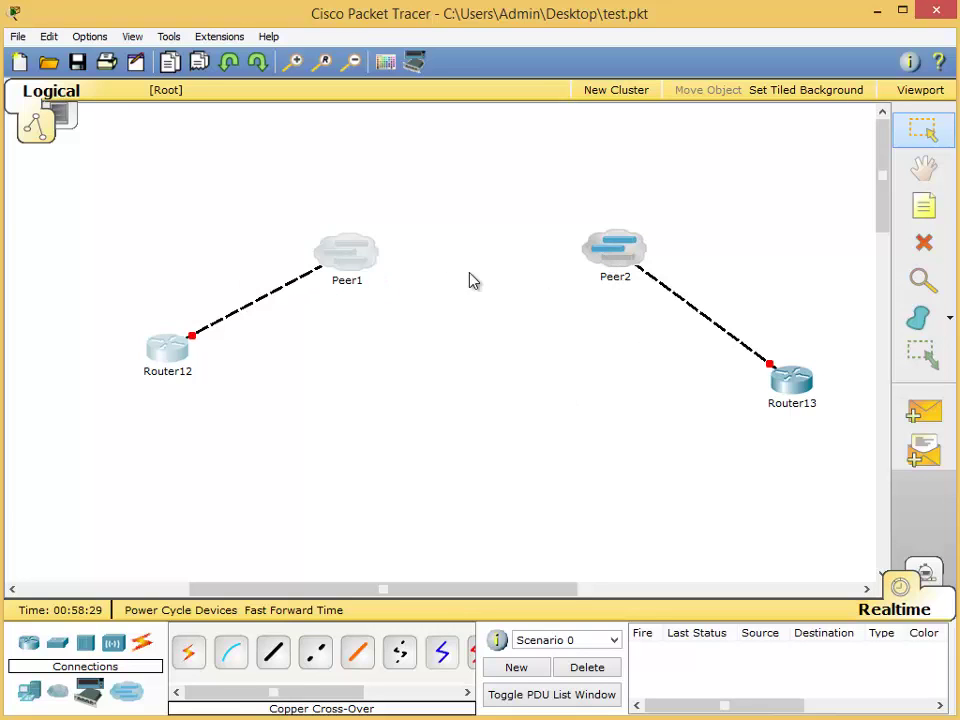
{"action": "left_click", "coordinate": [619, 258]}
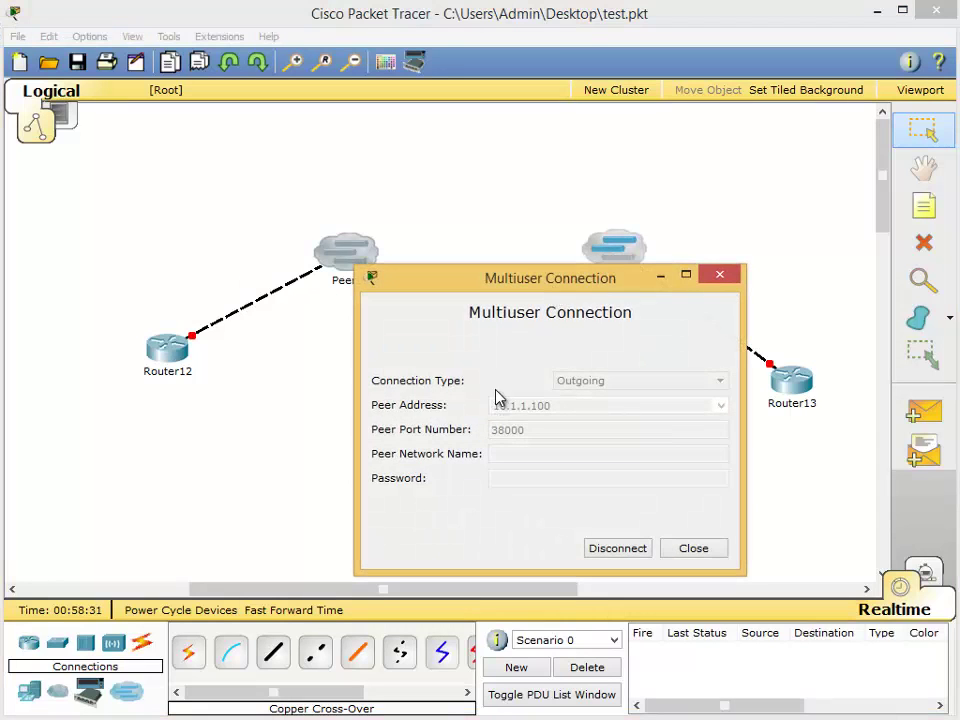
{"action": "left_click", "coordinate": [692, 548]}
{"action": "left_click", "coordinate": [362, 264]}
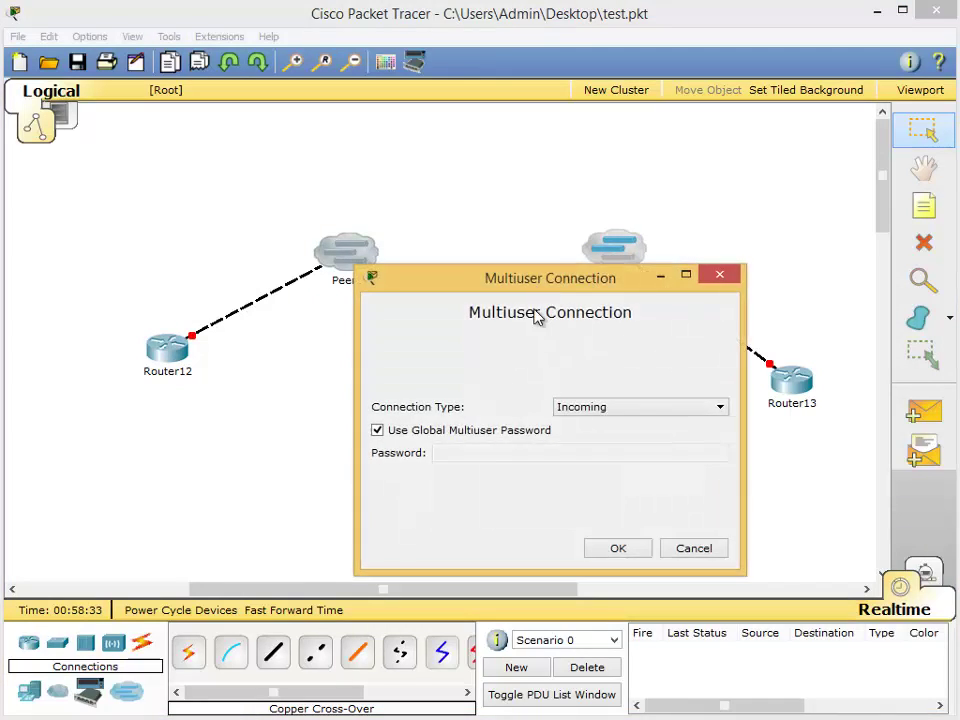
{"action": "left_click", "coordinate": [697, 553]}
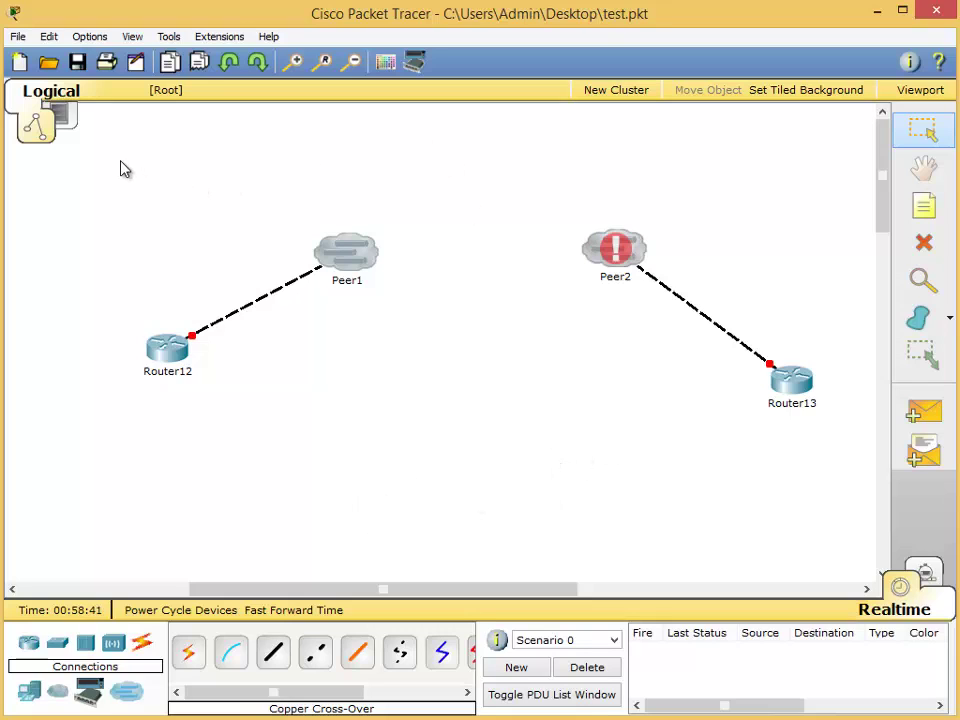
- Zoom the Logical workspace in and back out, and view the Physical workspace's Intercity map before returning to the Logical workspace
{"action": "left_click", "coordinate": [294, 62]}
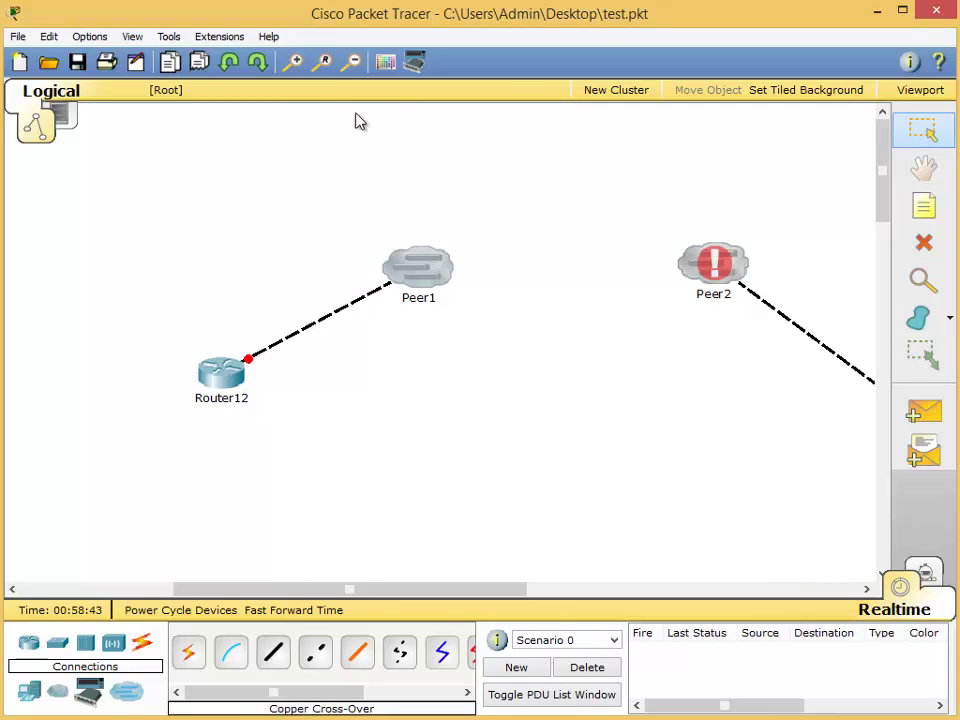
{"action": "left_click", "coordinate": [352, 63]}
{"action": "left_click", "coordinate": [294, 62]}
{"action": "left_click", "coordinate": [346, 63]}
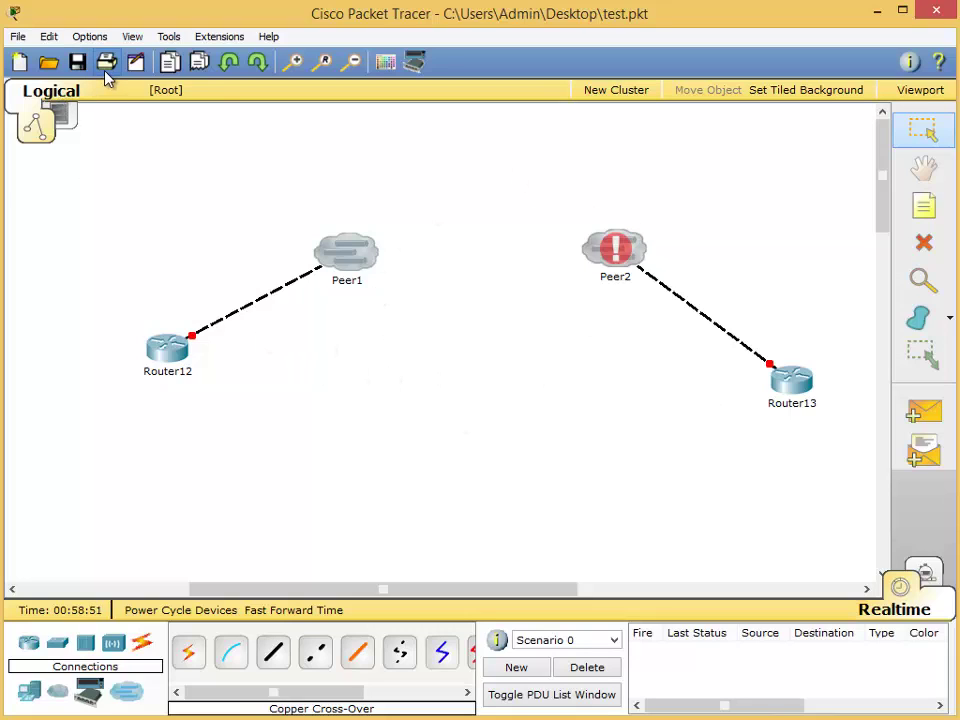
{"action": "left_click", "coordinate": [63, 128]}
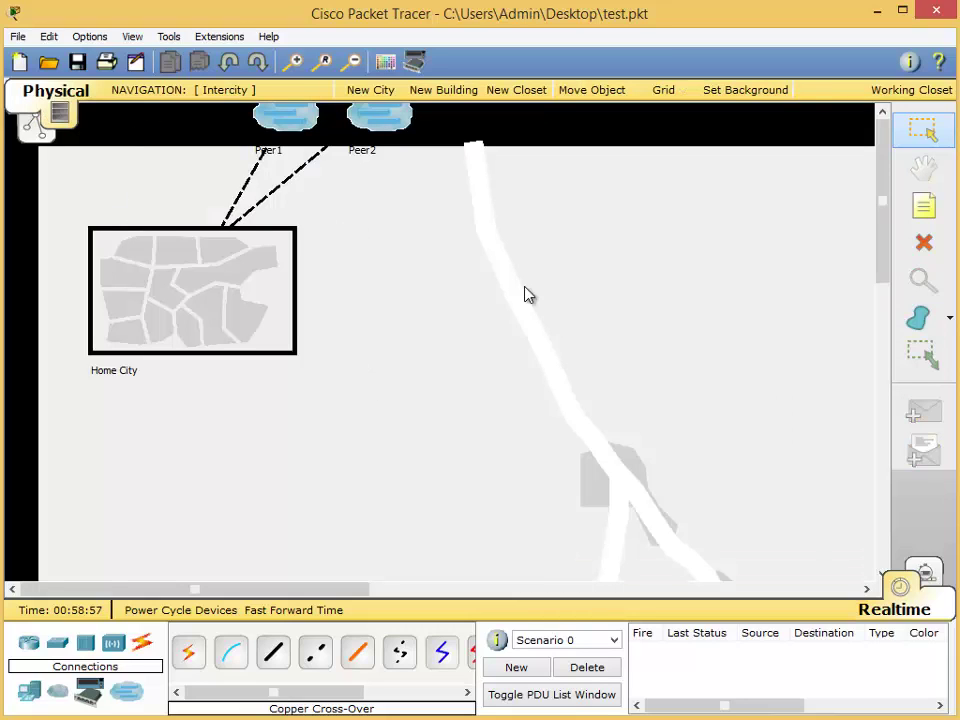
{"action": "left_click", "coordinate": [42, 130]}
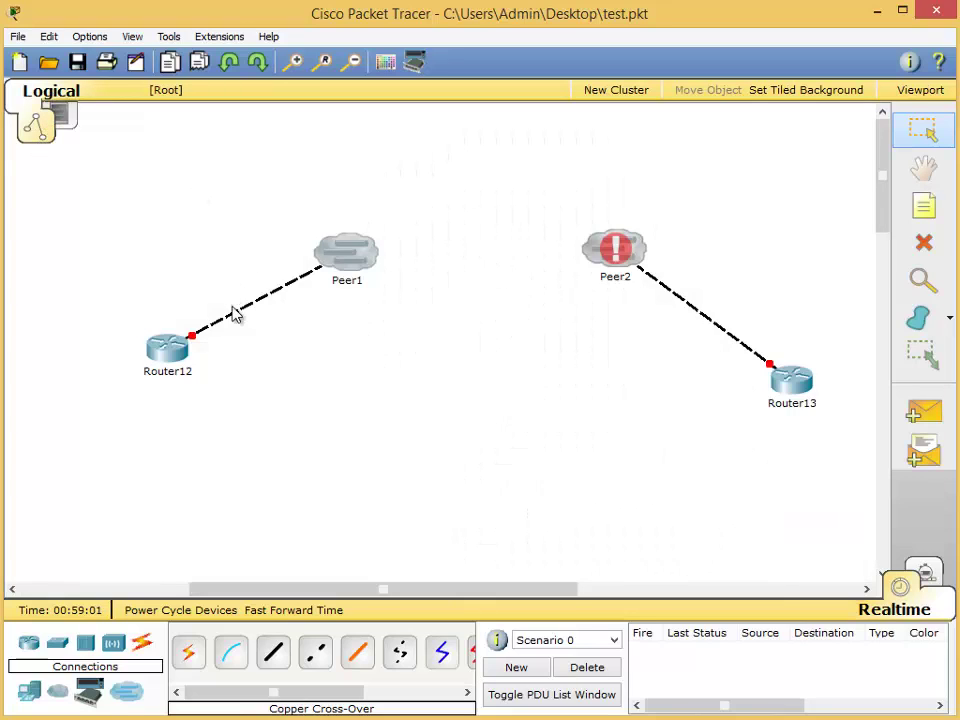